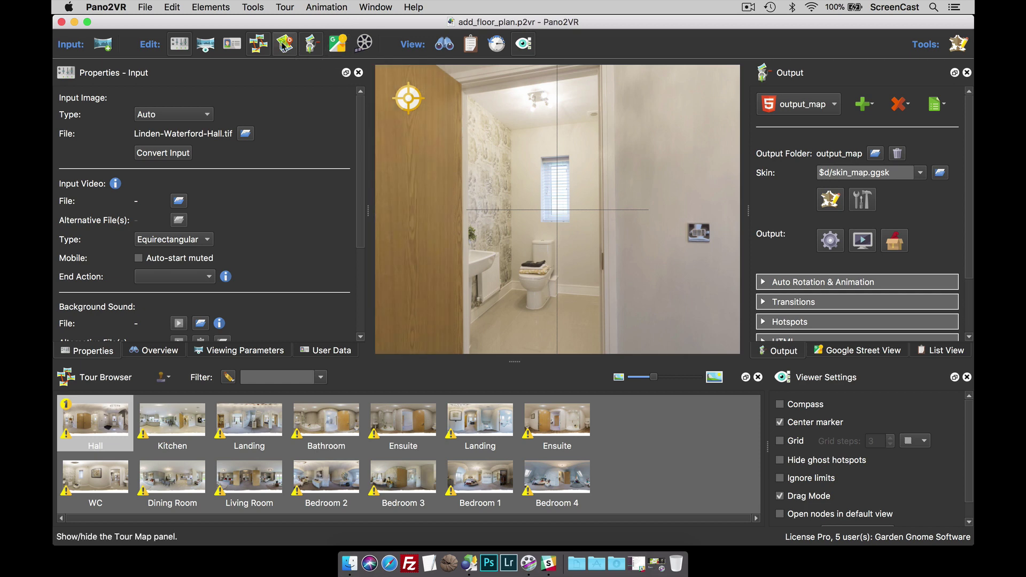
Step: Add the image 38261aA.png to the tour map as a new floor plan
click(284, 44)
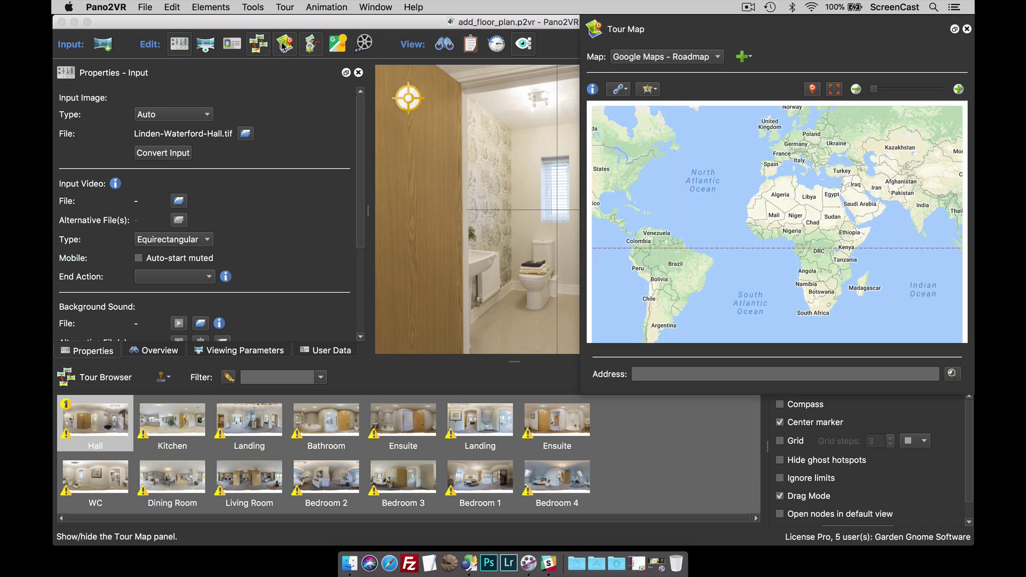
click(742, 58)
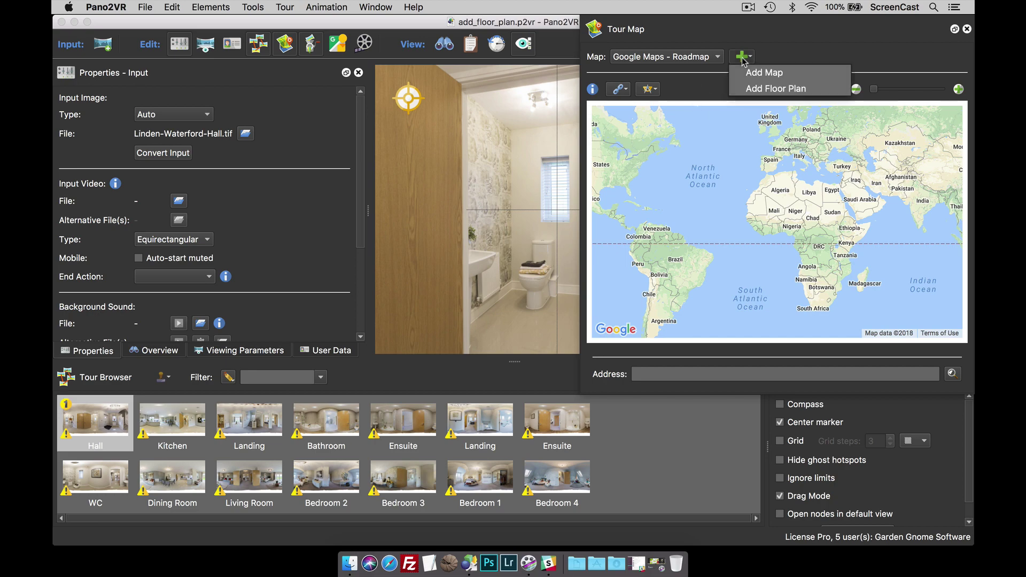
click(759, 89)
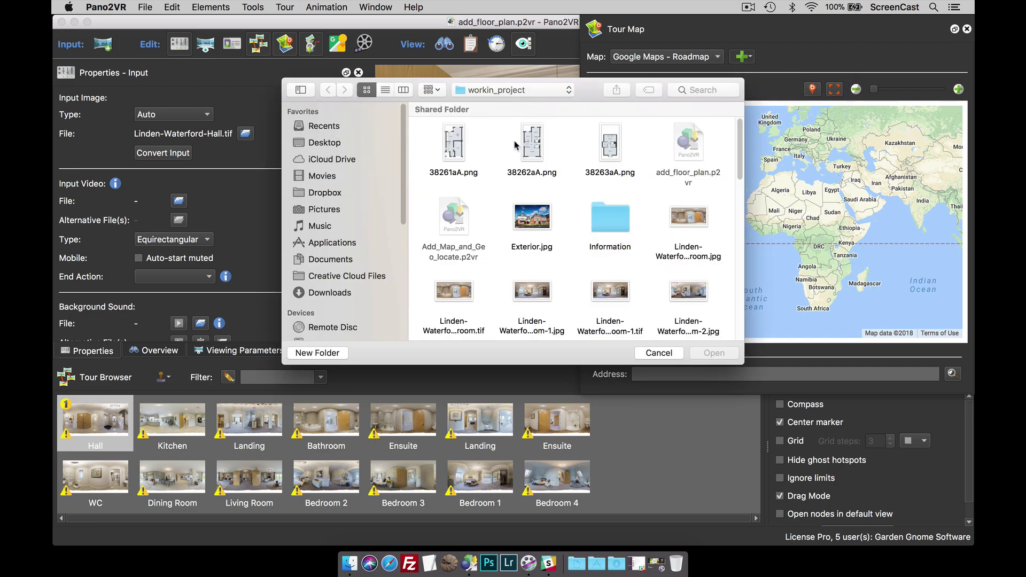
click(452, 145)
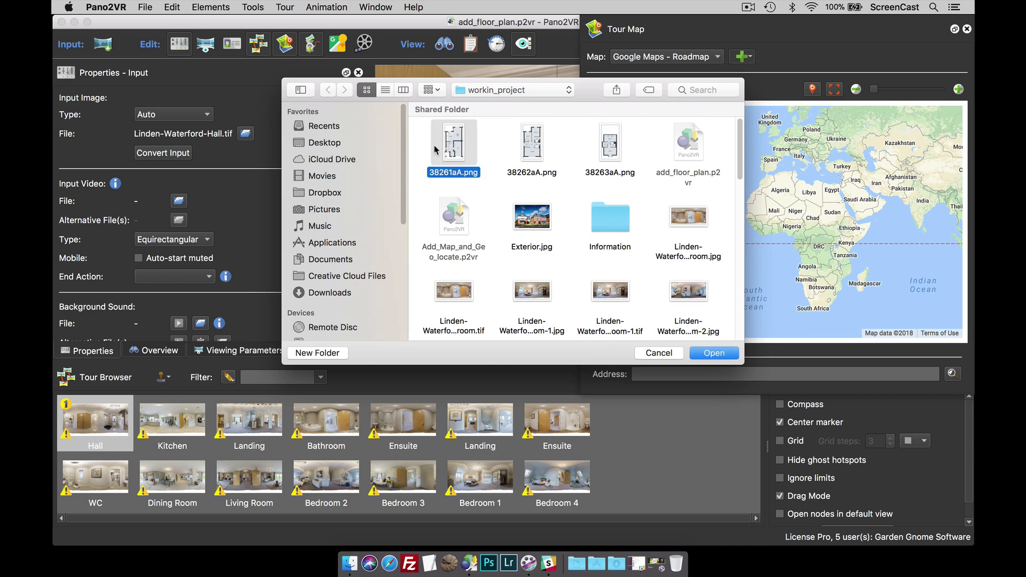
click(726, 354)
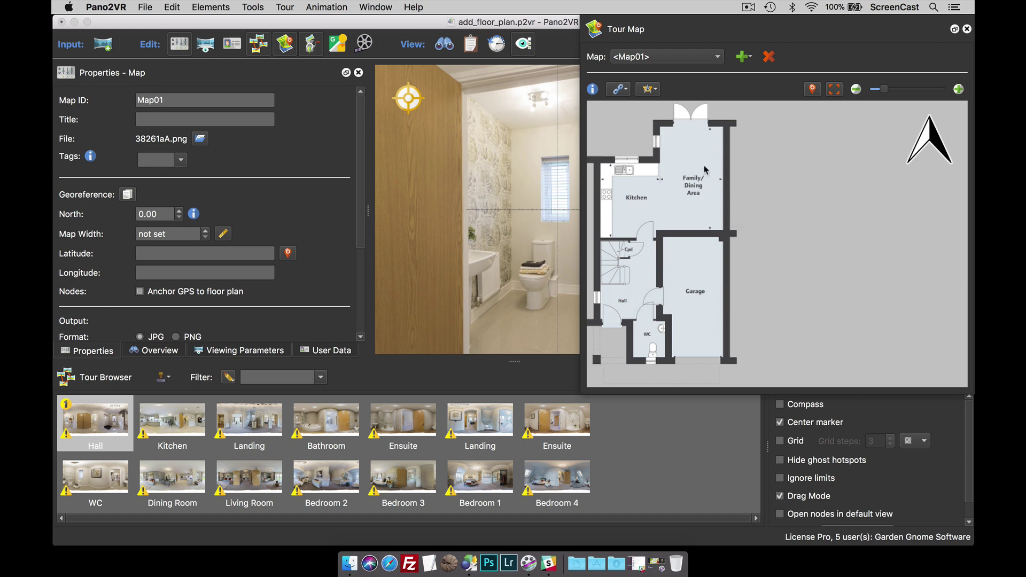
Step: Title the floor plan Ground Floor, tag it Ground, and set its output format to PNG
click(166, 118)
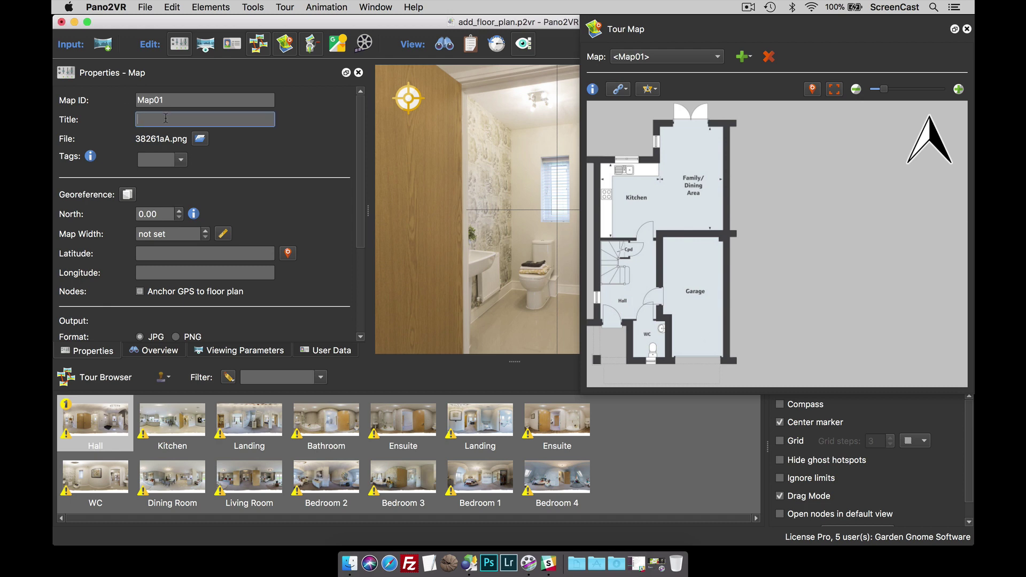
text(Ground Floor)
key(Tab)
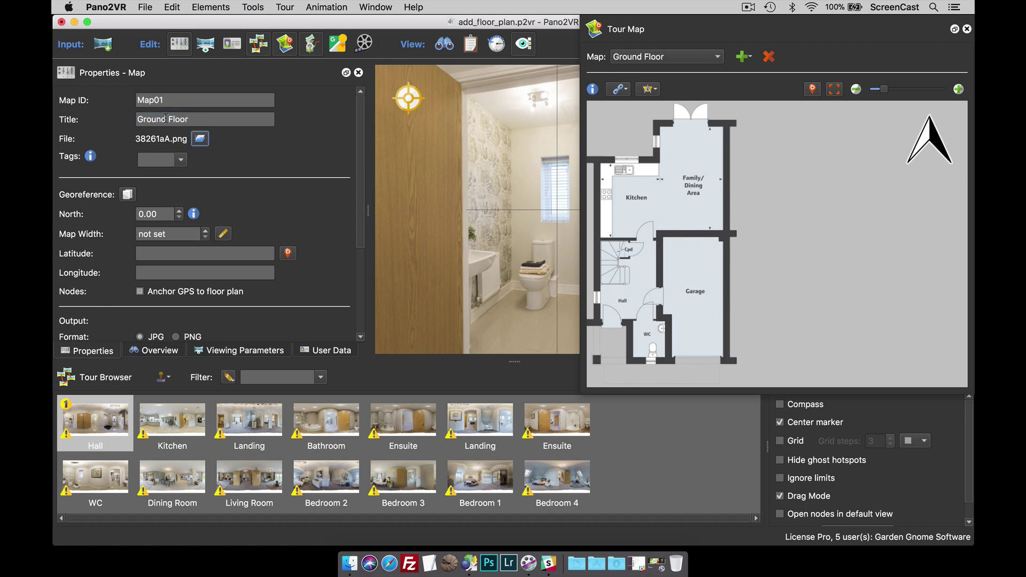
key(Tab)
text(Ground)
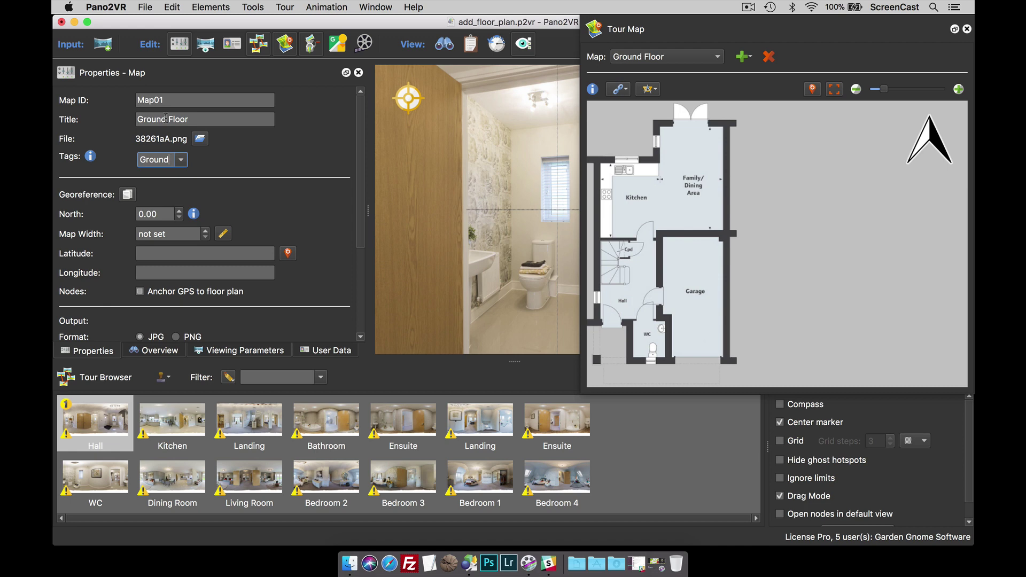
click(176, 338)
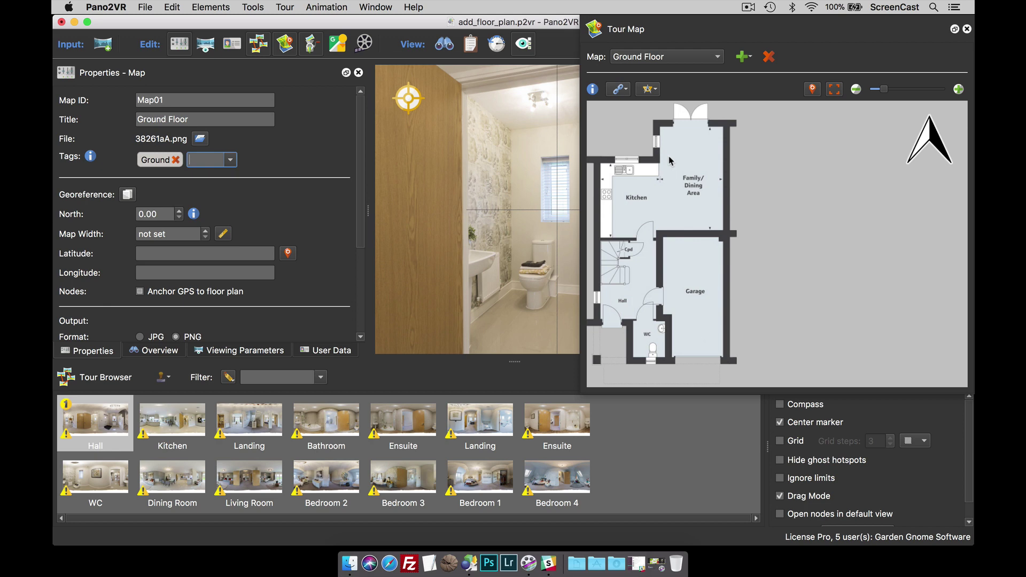
click(740, 27)
click(397, 32)
Step: Scale the floor plan by measuring across the kitchen and family/dining area and entering a distance of 6.19 meters
click(651, 95)
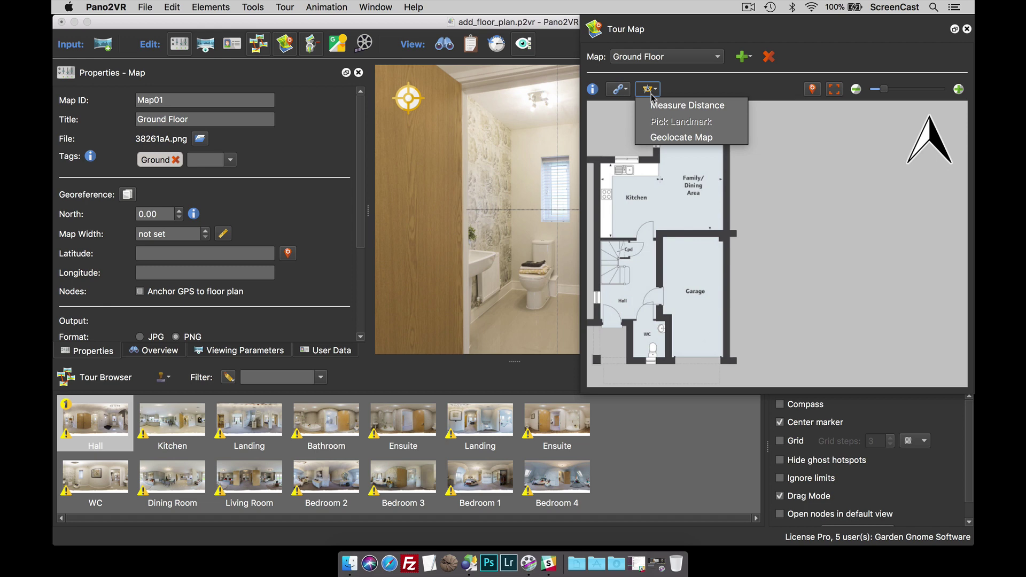
click(695, 106)
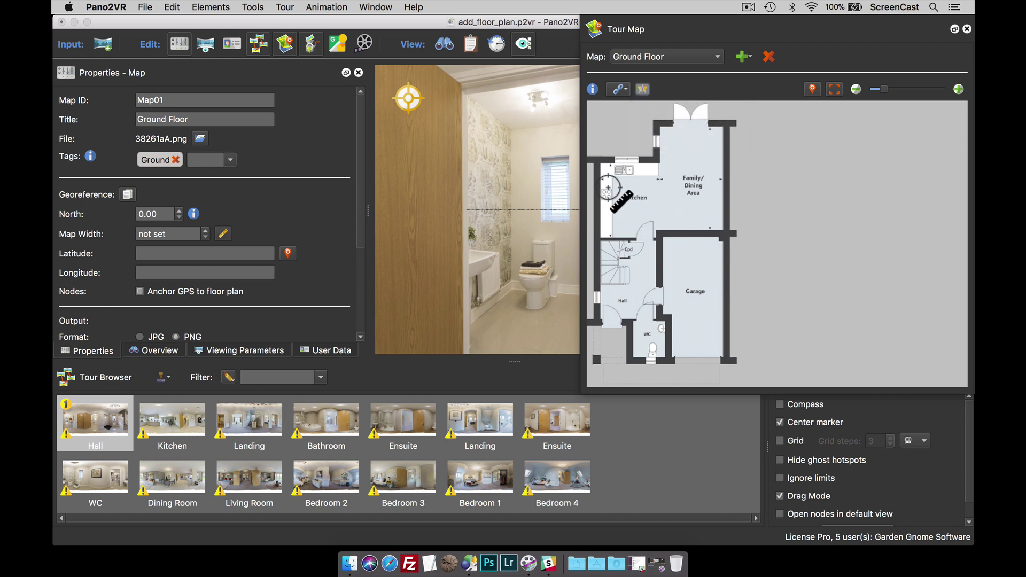
drag(607, 187, 728, 186)
drag(509, 260, 470, 261)
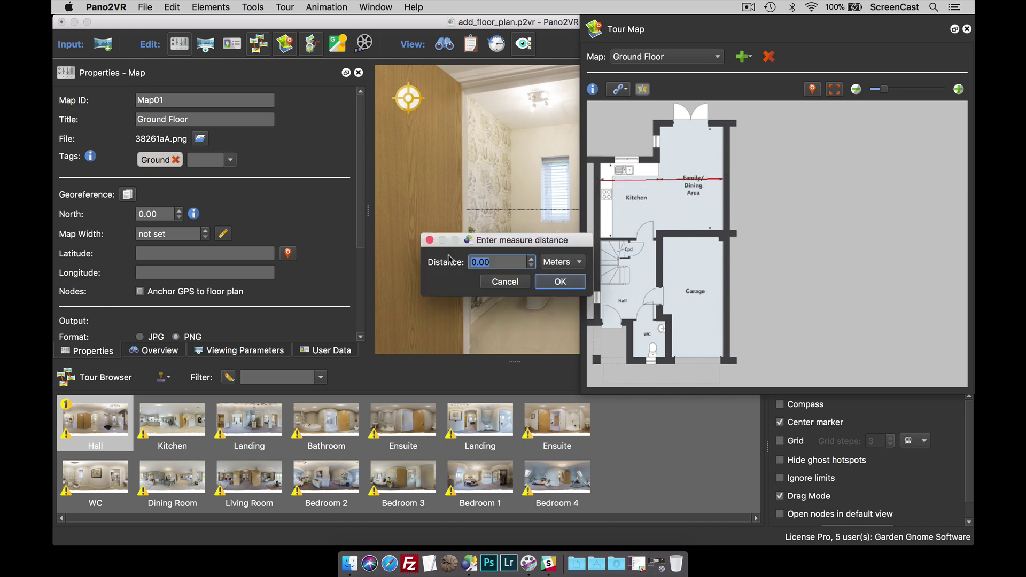
text(6.19)
key(Return)
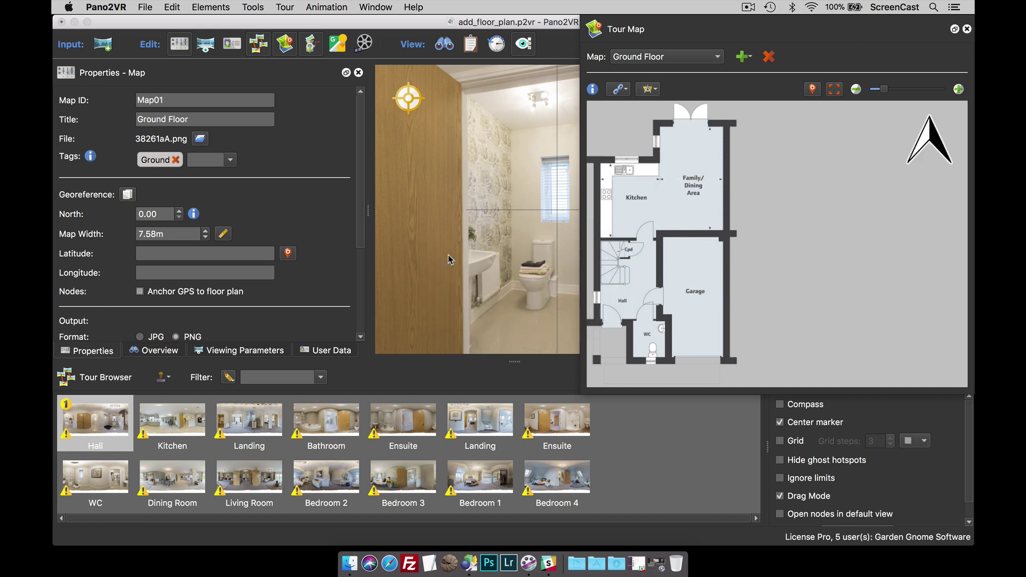
Step: Start geolocating the Ground Floor plan on Google satellite imagery and search for the site's postcode area
click(648, 90)
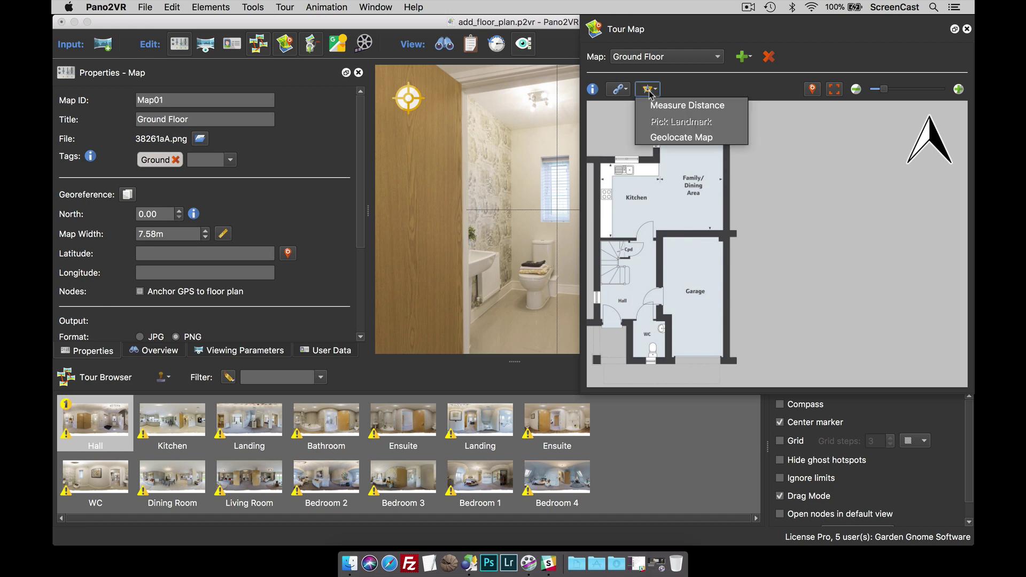
click(664, 138)
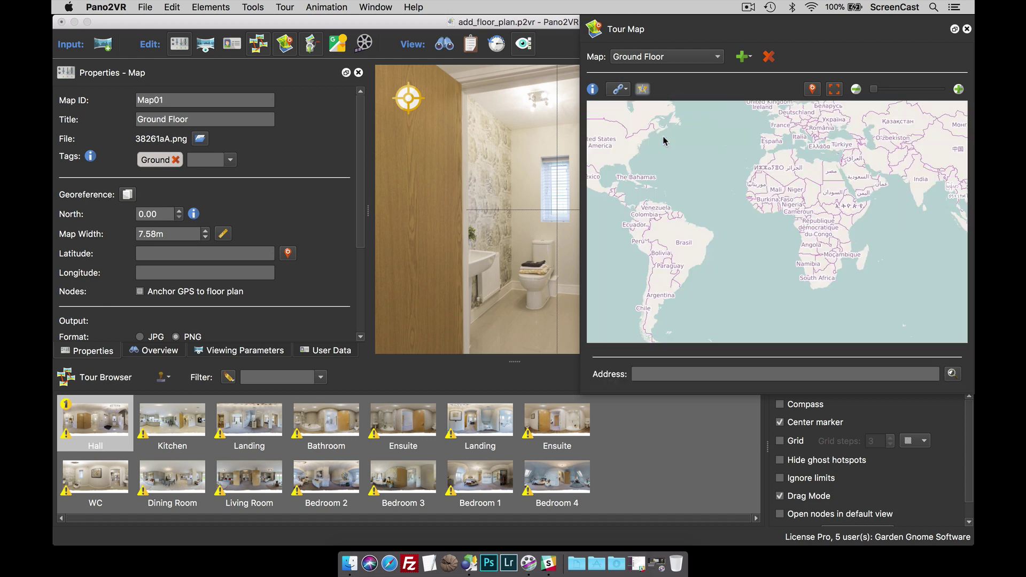
click(678, 59)
click(683, 71)
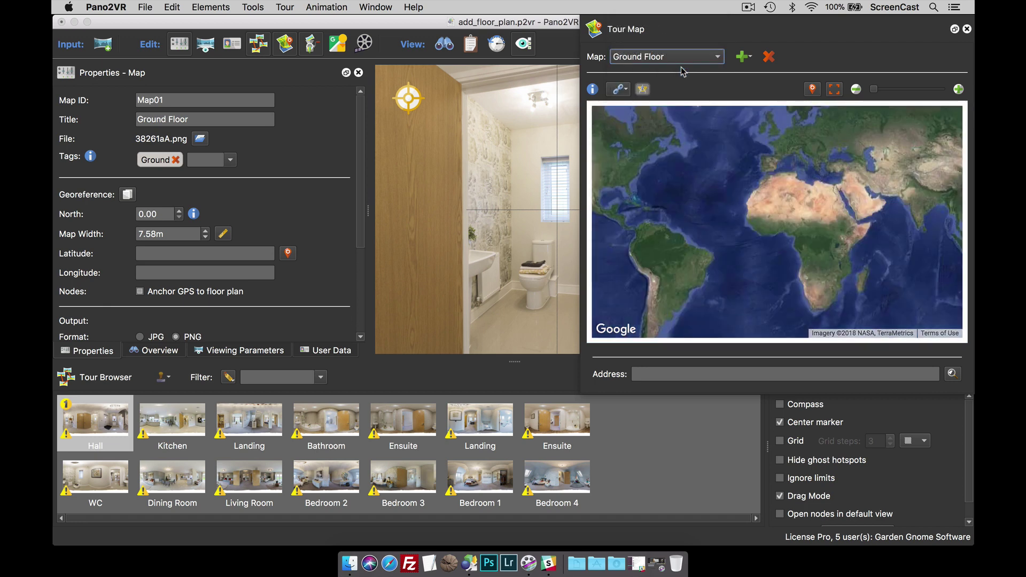
click(700, 375)
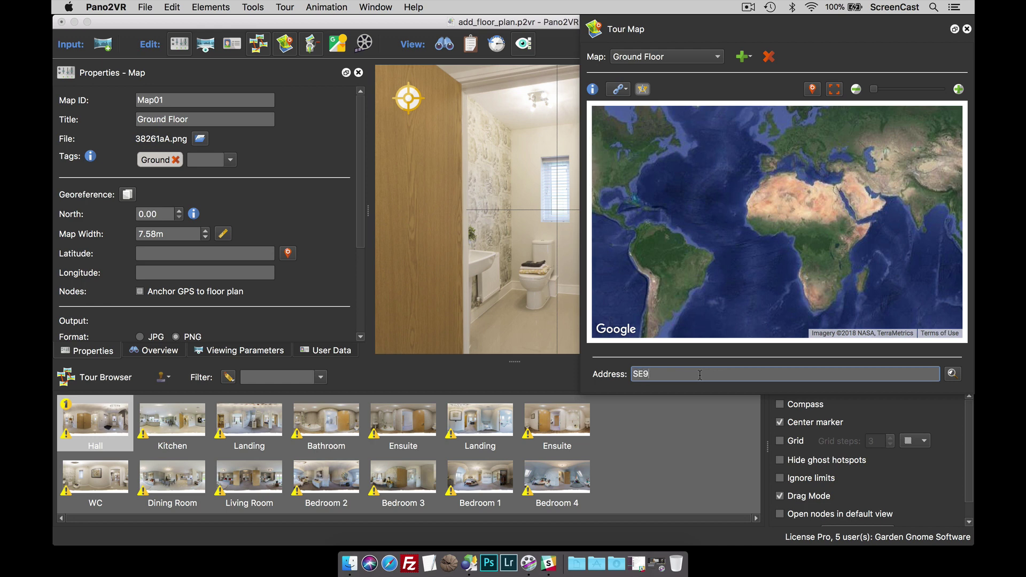
key(Return)
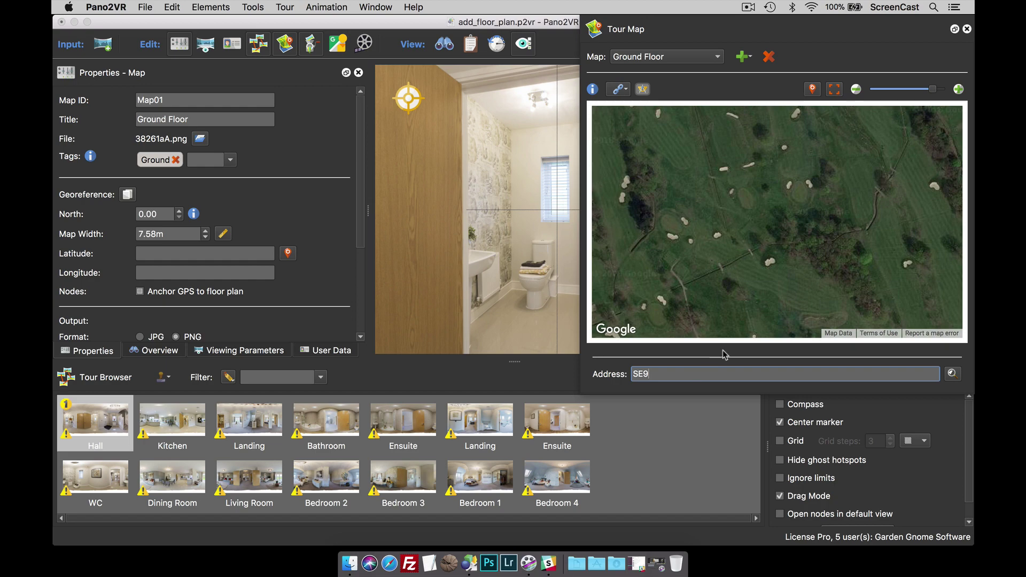
Step: Place the floor plan over the middle house foundation on the building site, rotated to a north value of 59.00
click(856, 90)
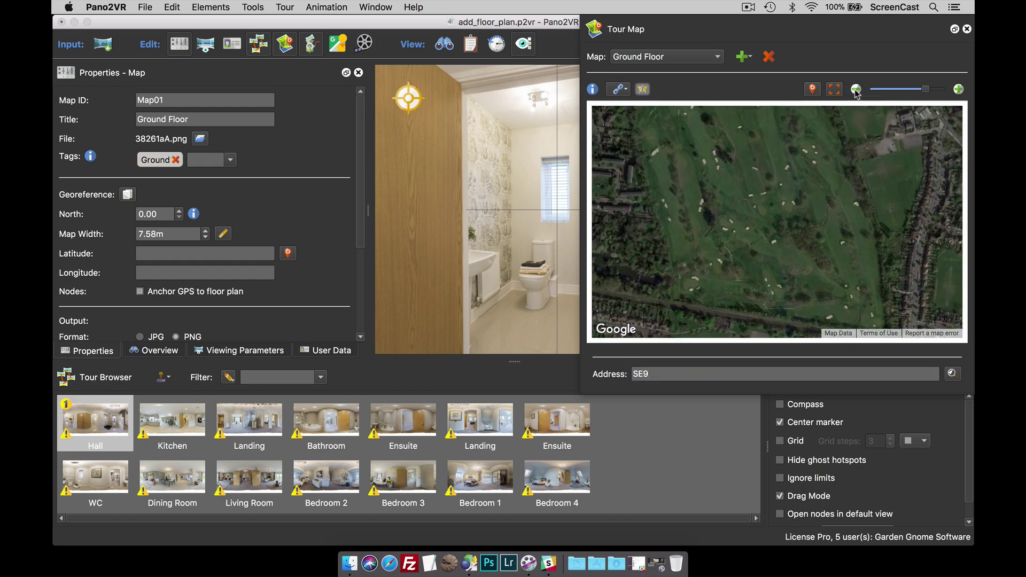
click(855, 90)
drag(888, 212, 769, 211)
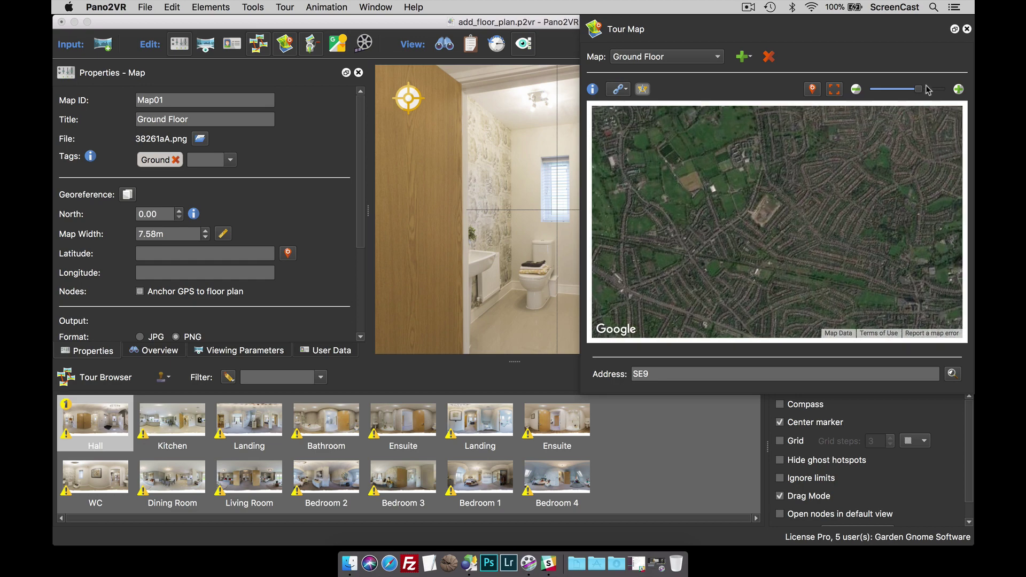
drag(920, 92, 933, 94)
drag(750, 162, 836, 242)
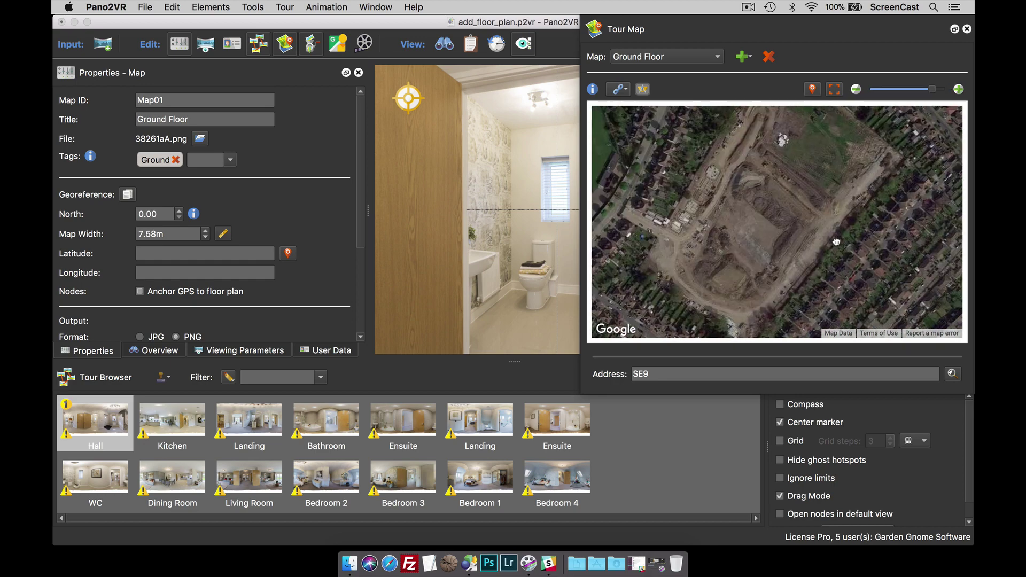
drag(780, 220, 792, 220)
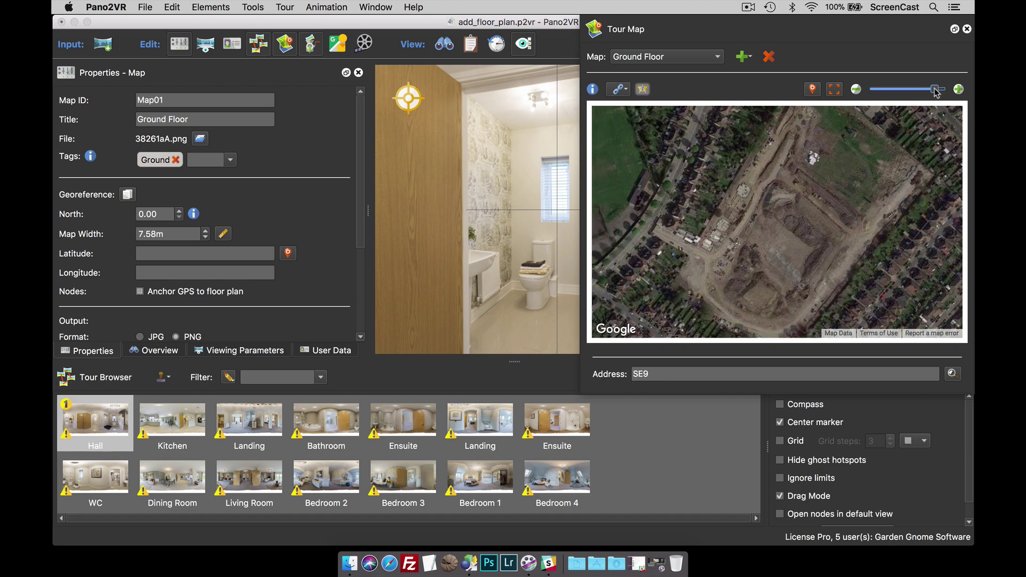
drag(936, 92, 941, 89)
drag(740, 237, 799, 187)
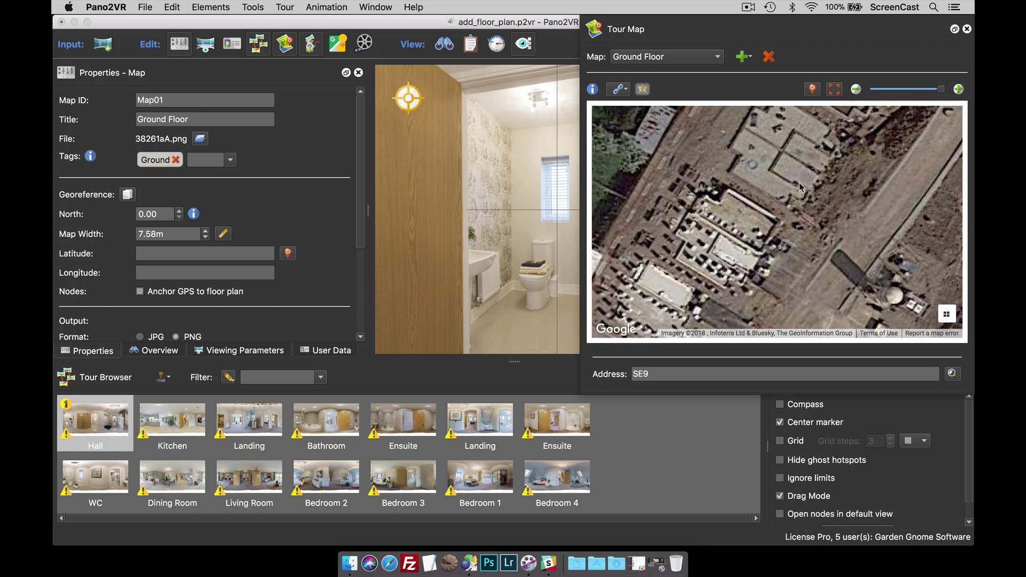
drag(711, 255, 702, 236)
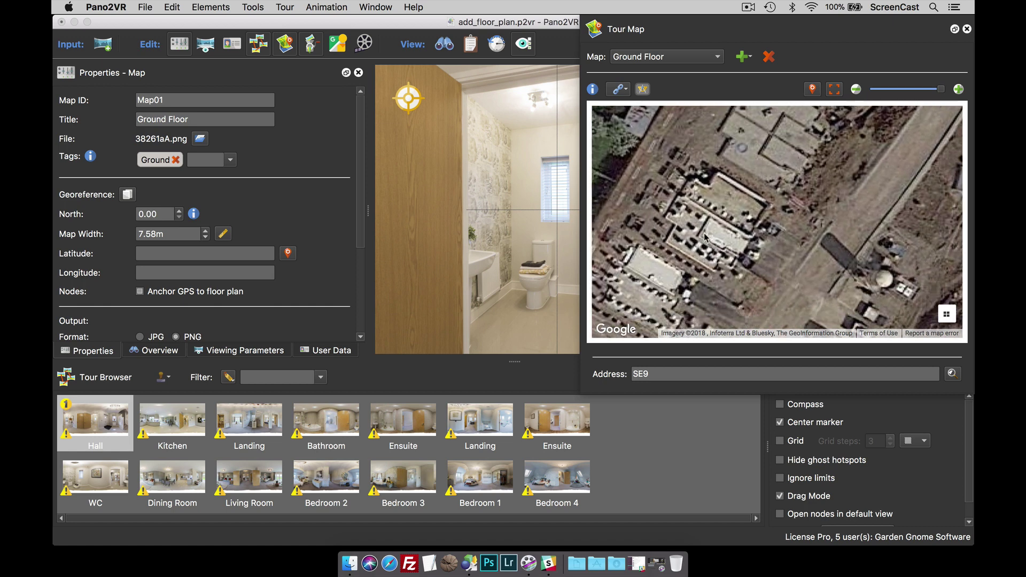
click(812, 254)
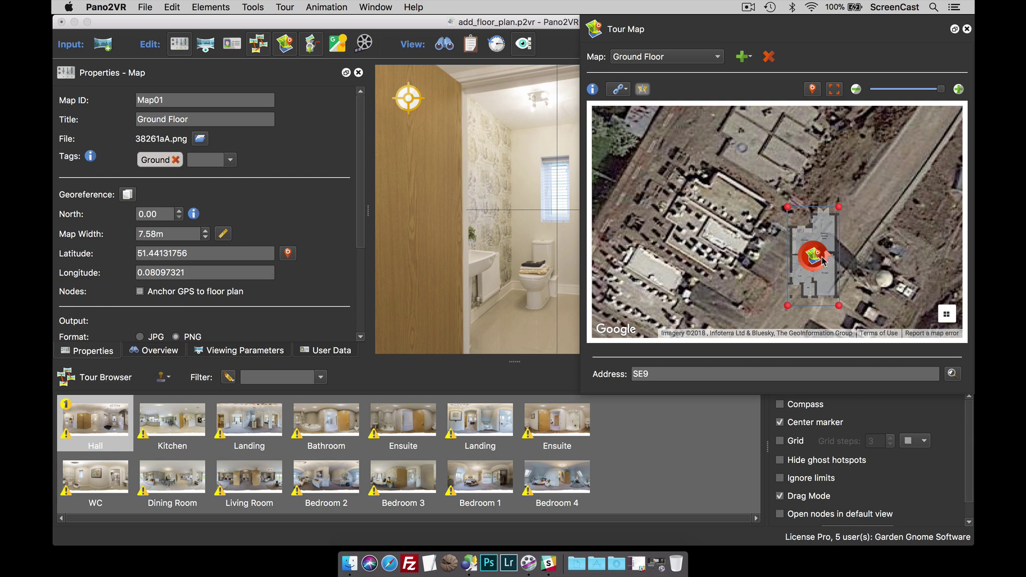
mouse_move(828, 257)
mouse_down()
mouse_move(835, 332)
mouse_move(790, 253)
mouse_move(702, 239)
mouse_up()
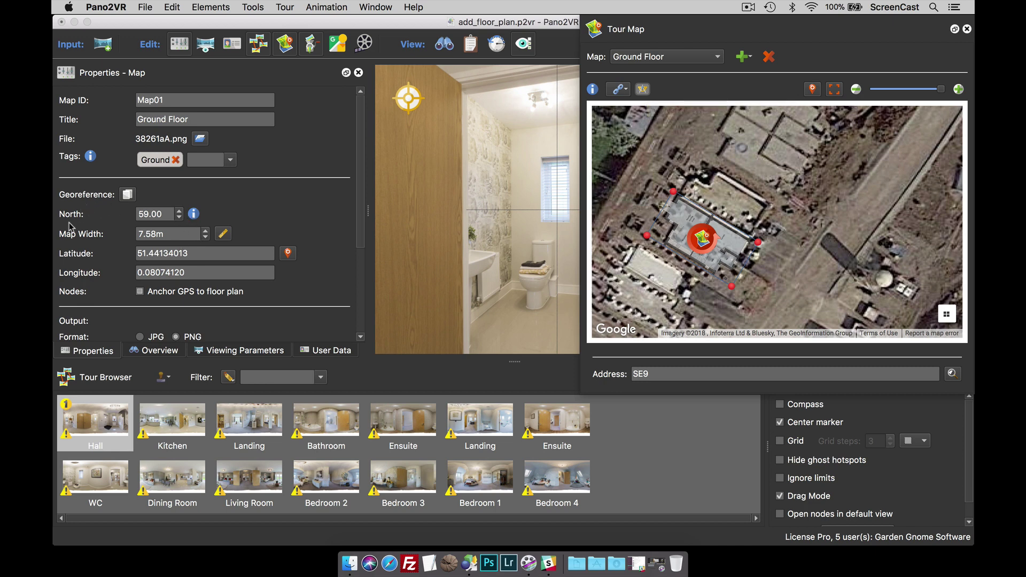
Step: Leave geolocation mode and copy the Ground Floor plan's georeference data to all maps
click(643, 91)
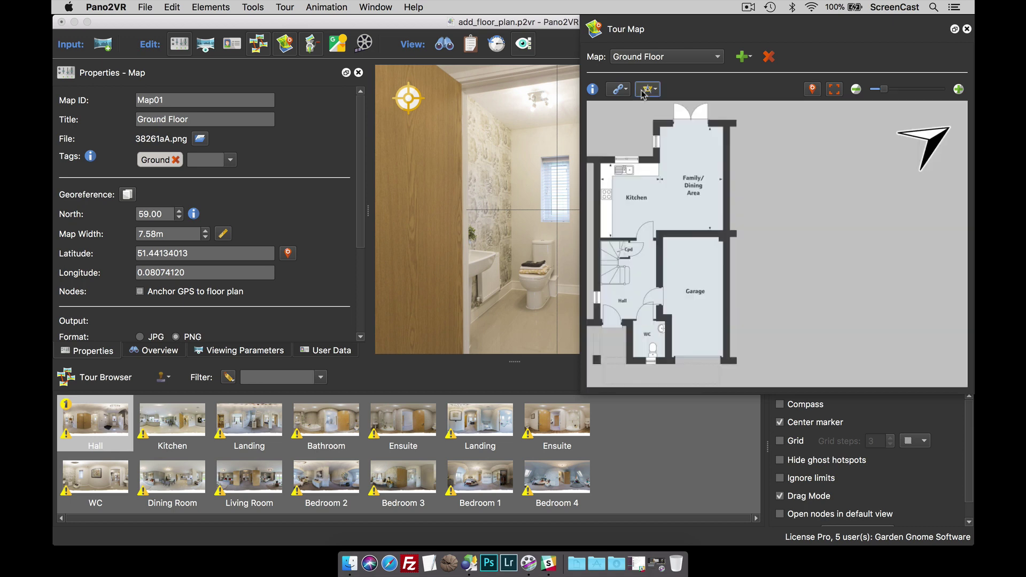
click(127, 194)
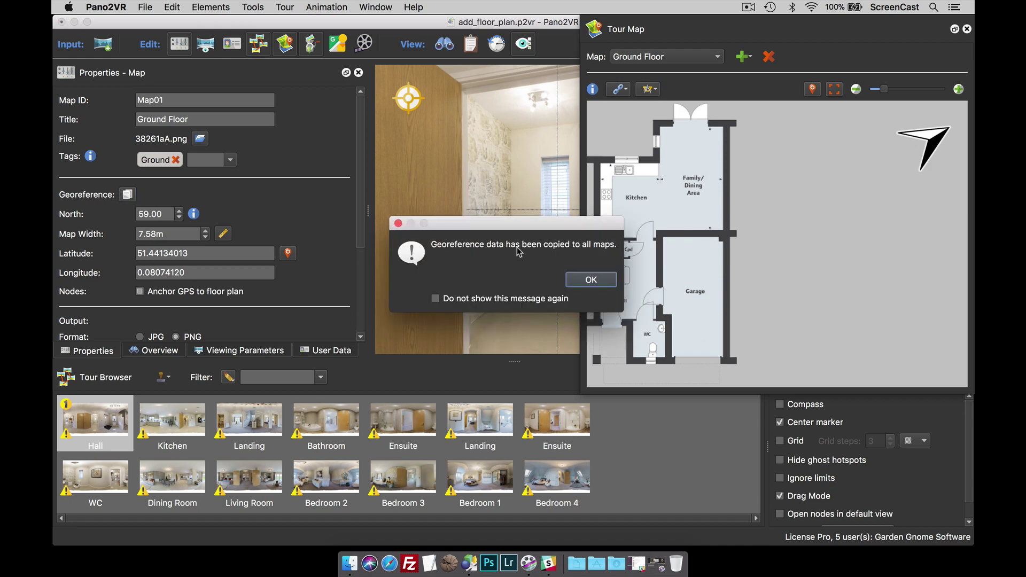
click(585, 282)
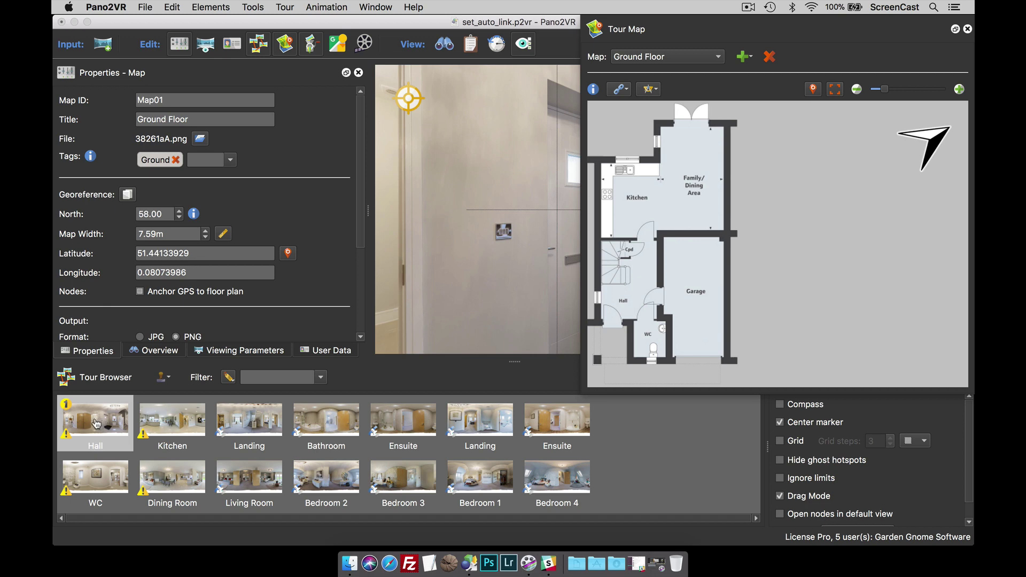
Step: Place the Hall, WC, Kitchen and Dining Room panoramas in their matching rooms on the Ground Floor plan
drag(97, 424, 639, 301)
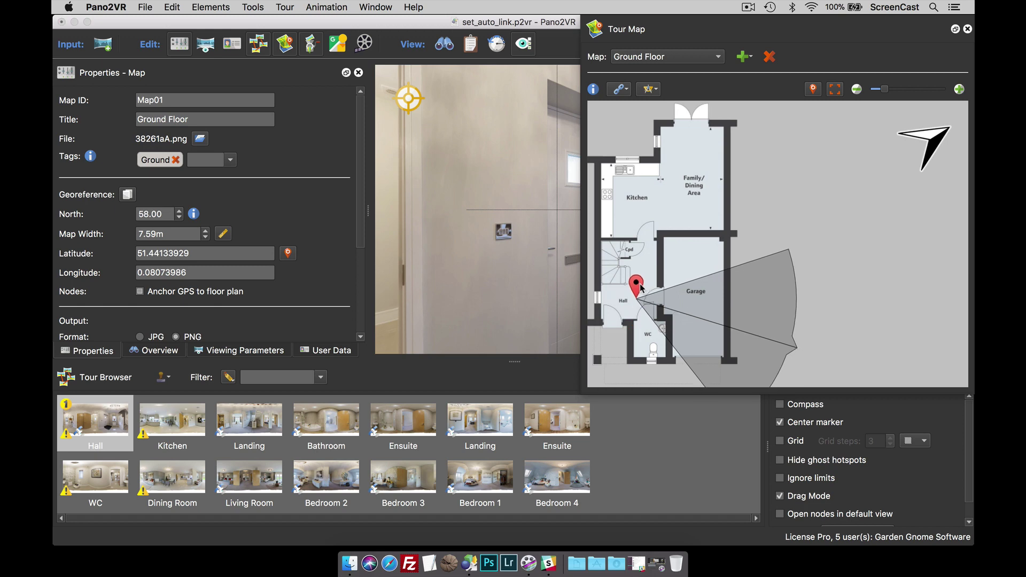
drag(112, 473, 652, 330)
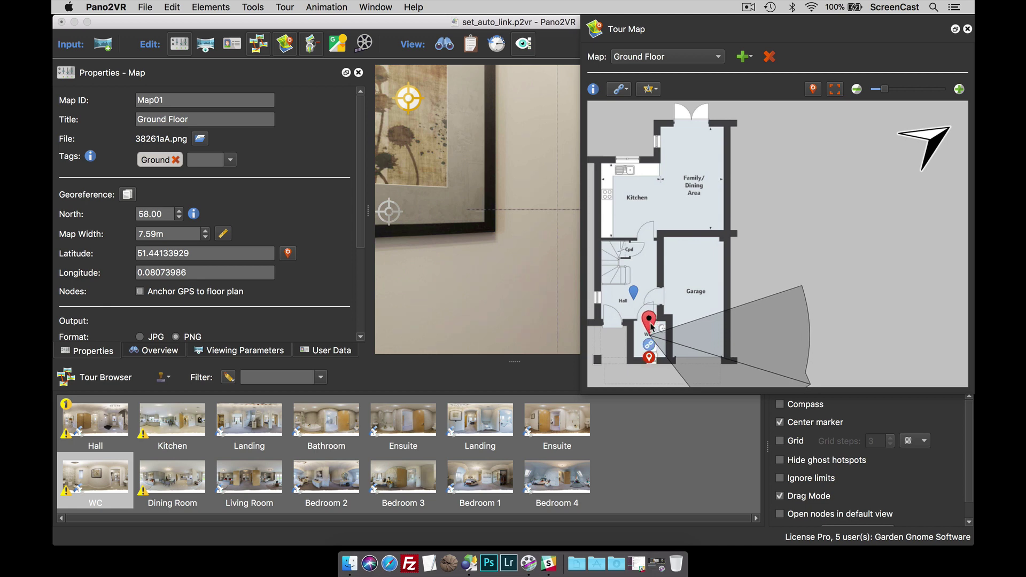
drag(170, 422, 270, 404)
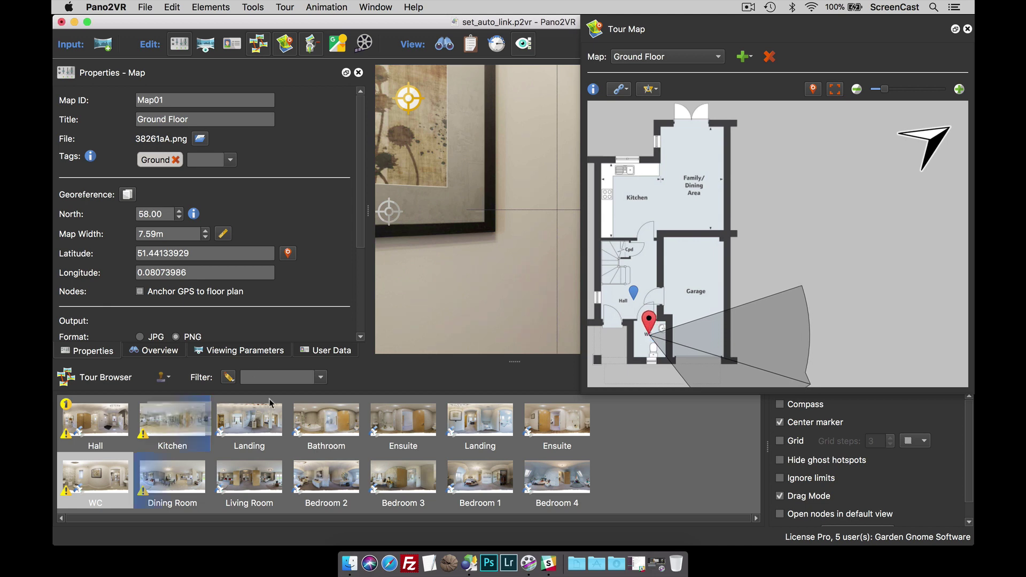
click(654, 213)
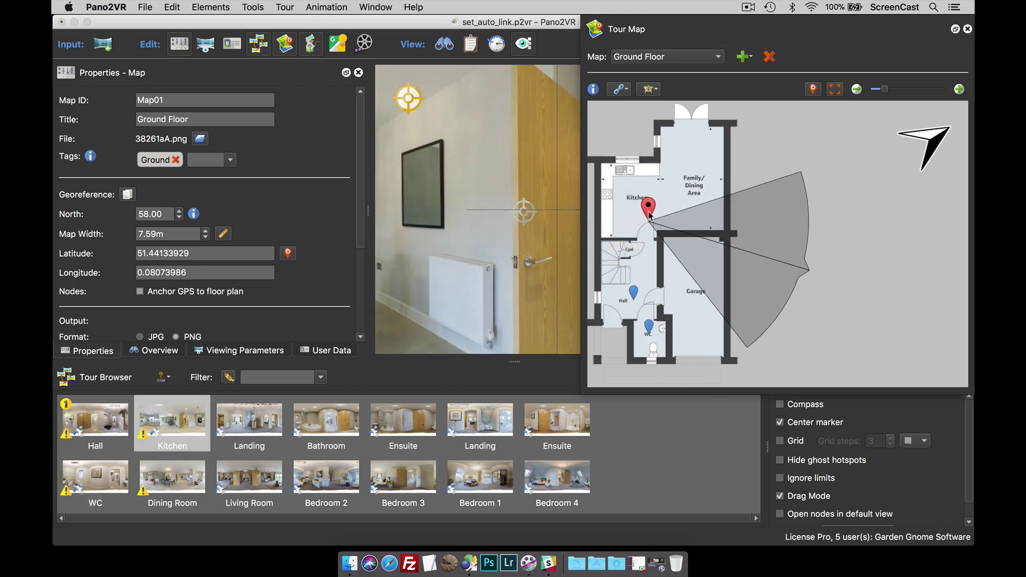
mouse_move(169, 491)
mouse_down()
mouse_move(714, 155)
mouse_move(679, 161)
mouse_up()
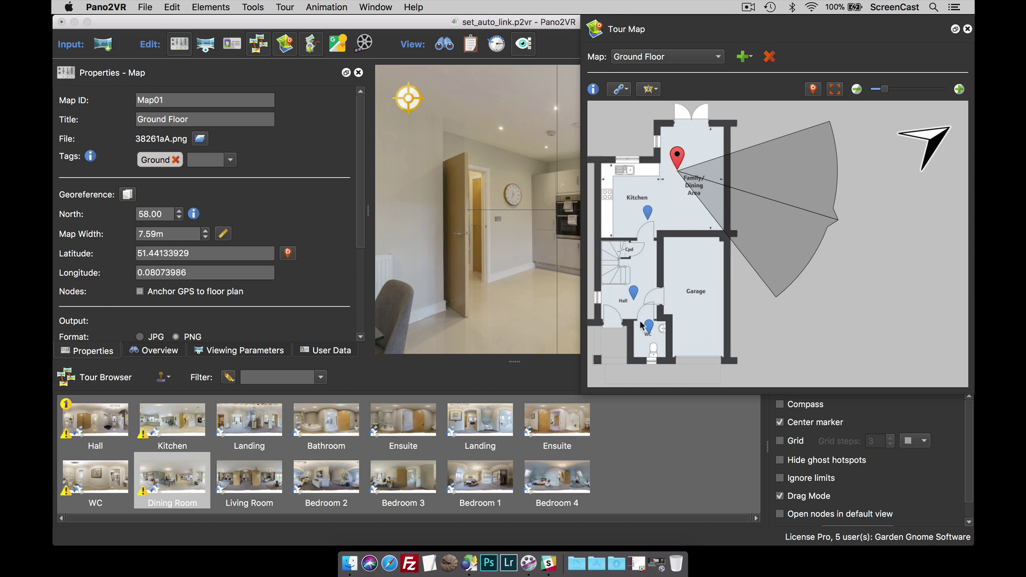
Step: Examine the Dining Room, Kitchen, Hall and WC panoramas and compare each viewing direction with its radar on the Ground Floor plan
drag(481, 234, 406, 235)
click(457, 238)
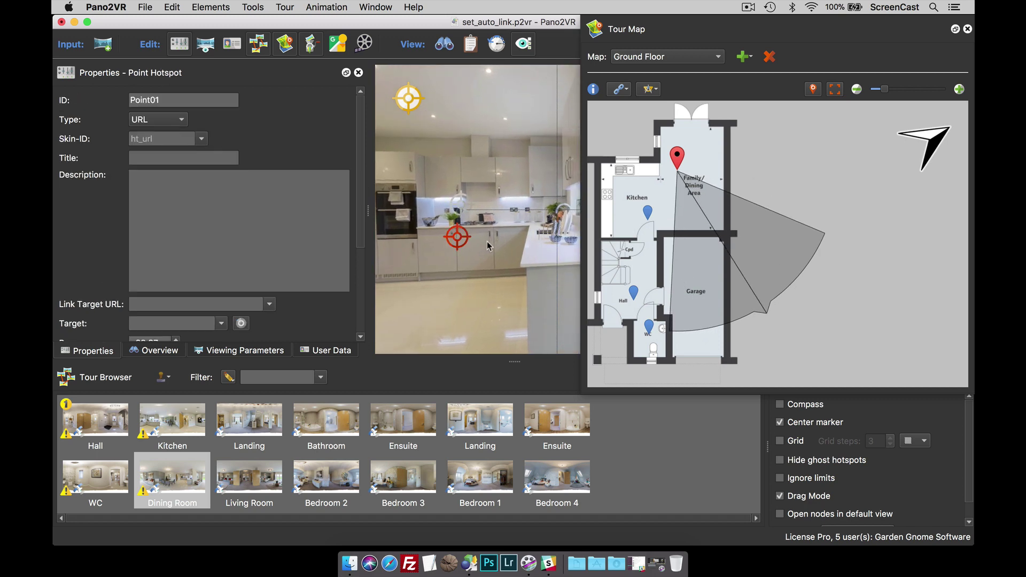
drag(487, 242, 505, 264)
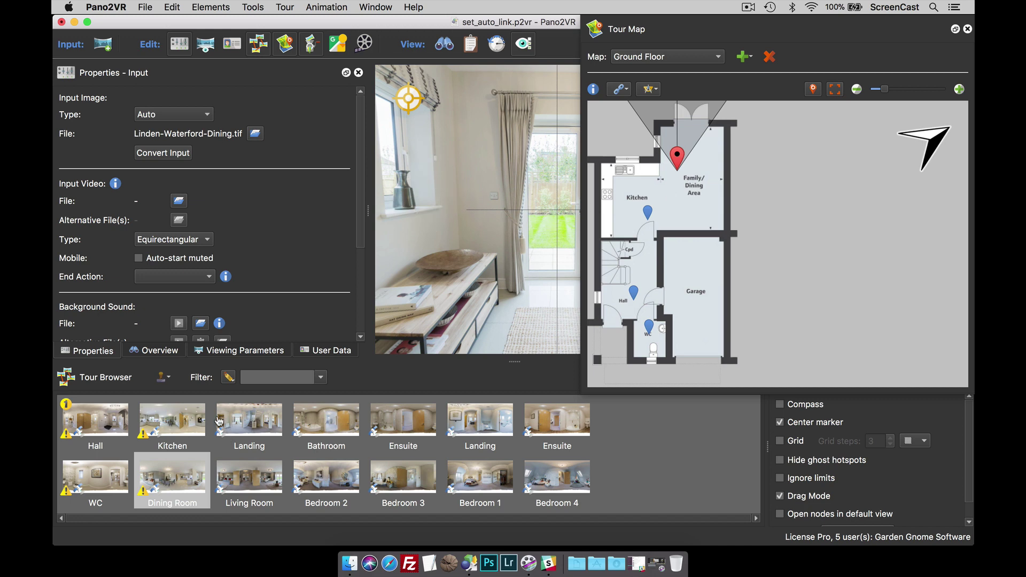
drag(202, 426, 648, 213)
drag(422, 235, 521, 245)
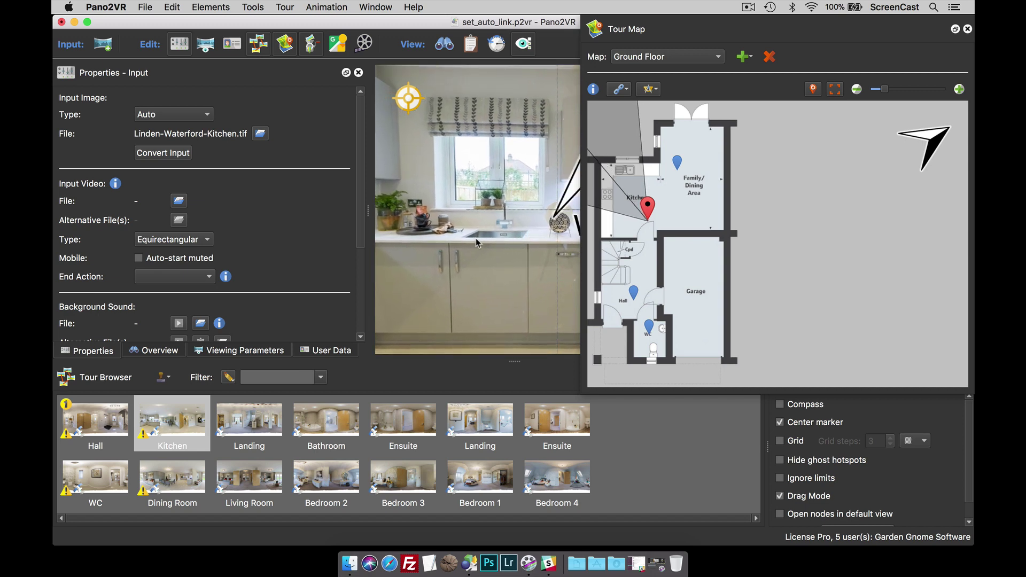
click(110, 436)
mouse_move(428, 275)
mouse_down()
mouse_move(503, 274)
mouse_move(444, 267)
mouse_move(483, 248)
mouse_move(472, 254)
mouse_move(486, 277)
mouse_move(440, 282)
mouse_up()
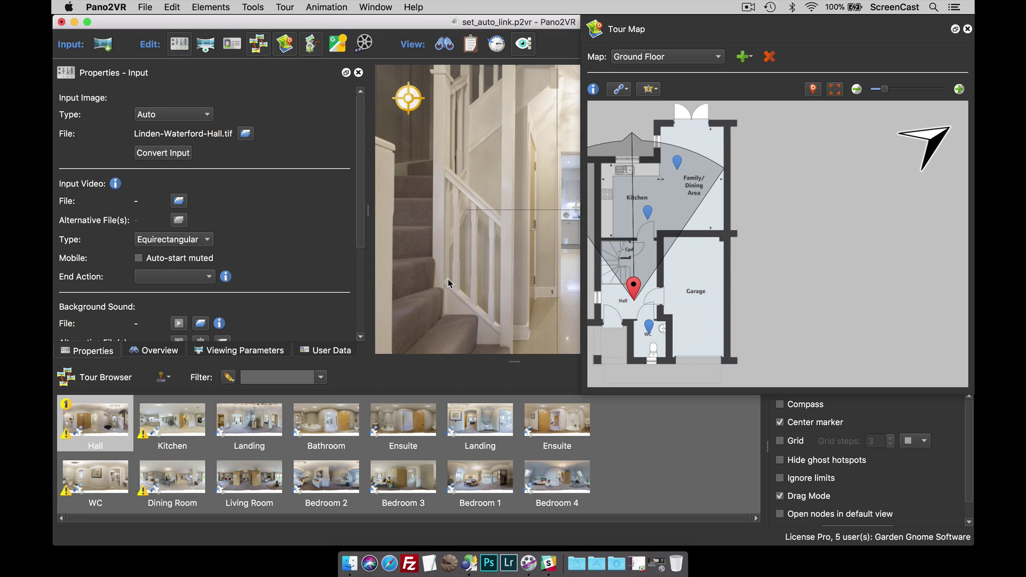
click(99, 481)
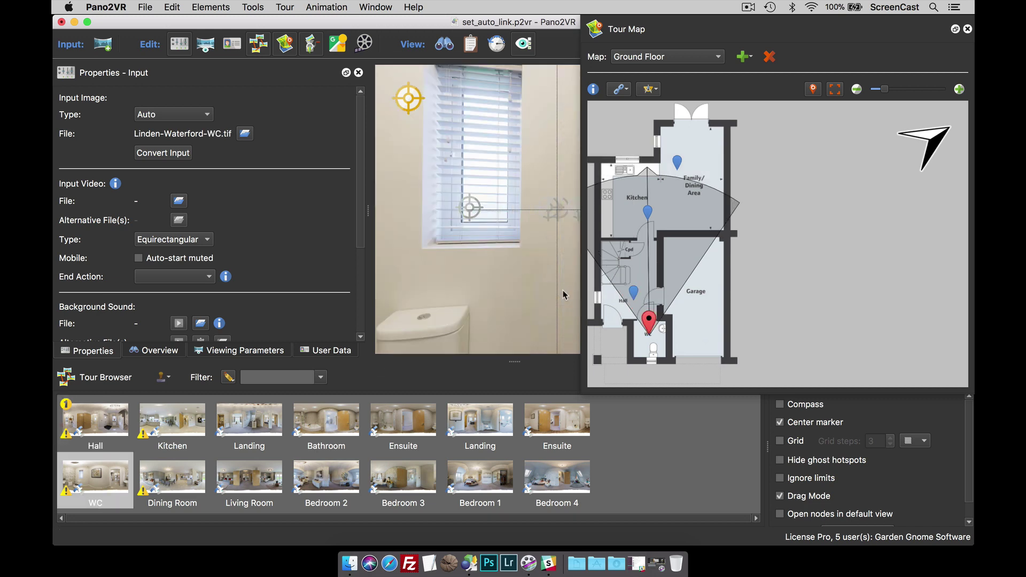
drag(503, 282, 536, 288)
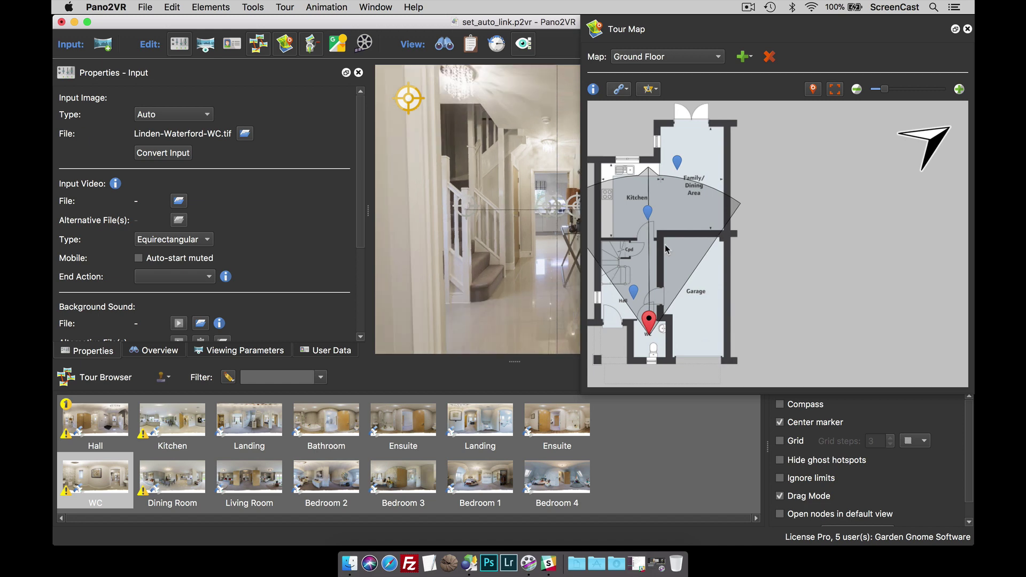
Step: Automatically link the closest nodes on the Ground Floor plan and undo the linking
click(622, 91)
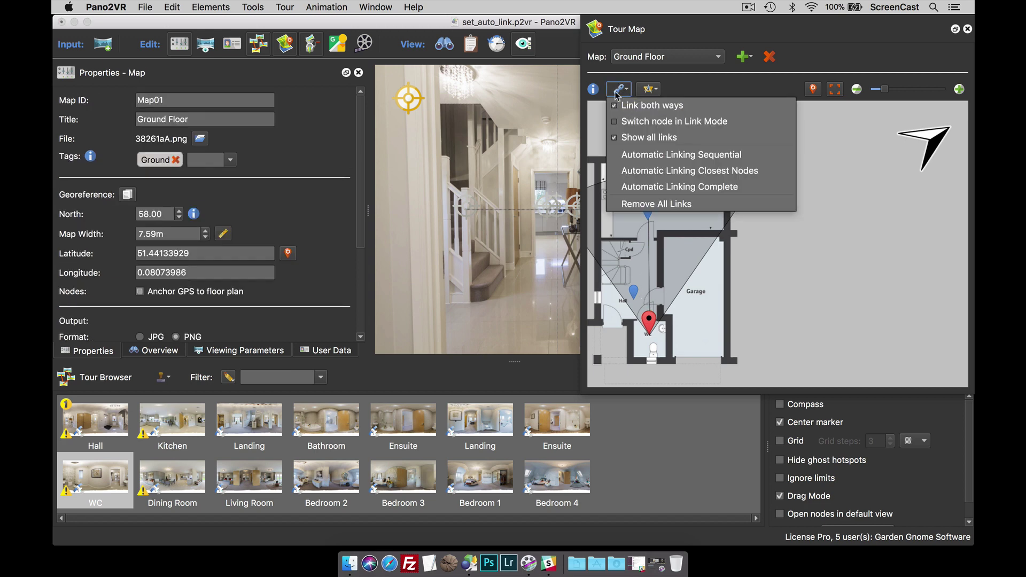
click(629, 172)
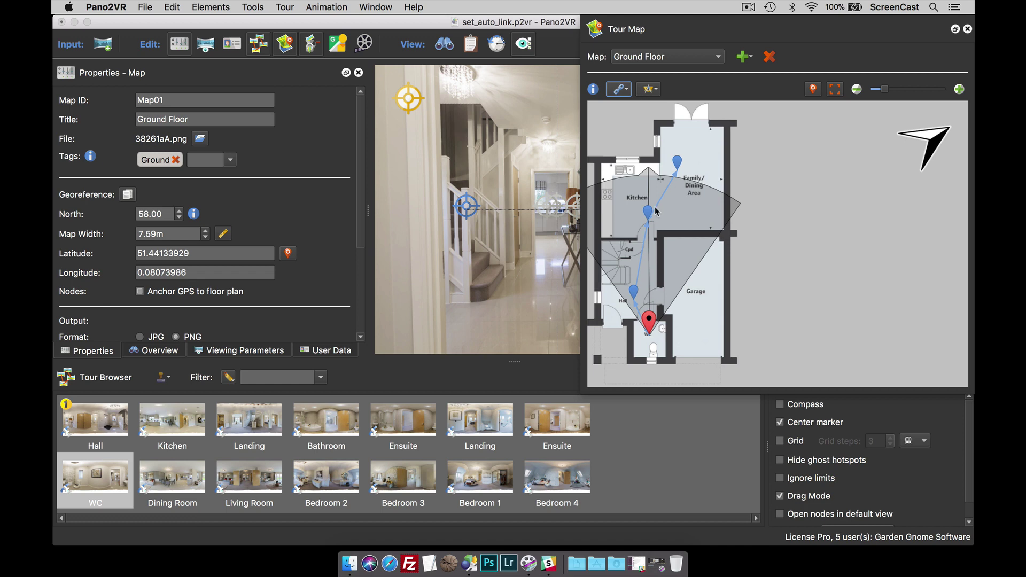
key(super+z)
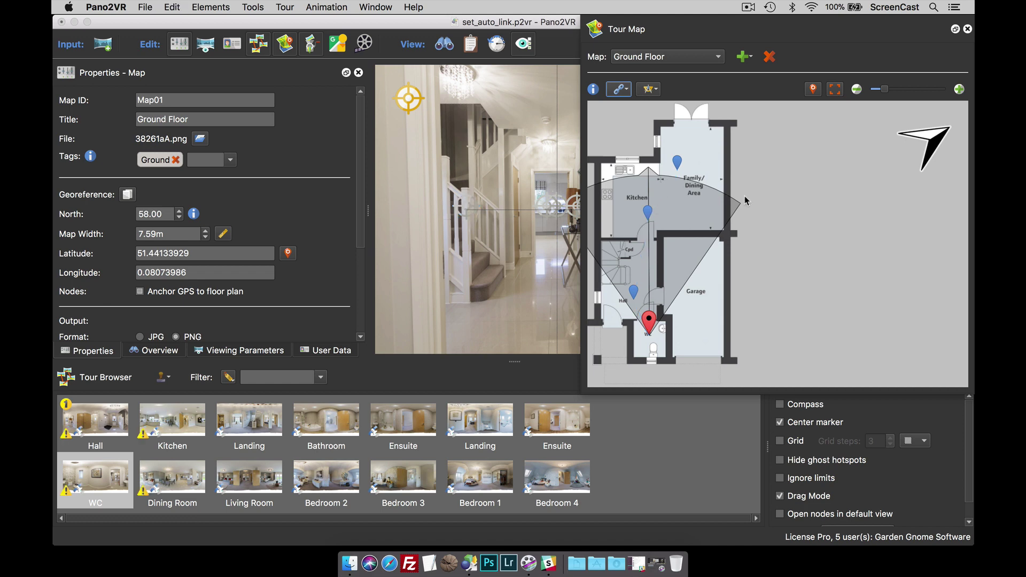
Step: Link the Dining Room node directly to the Kitchen node on the Ground Floor plan
click(677, 161)
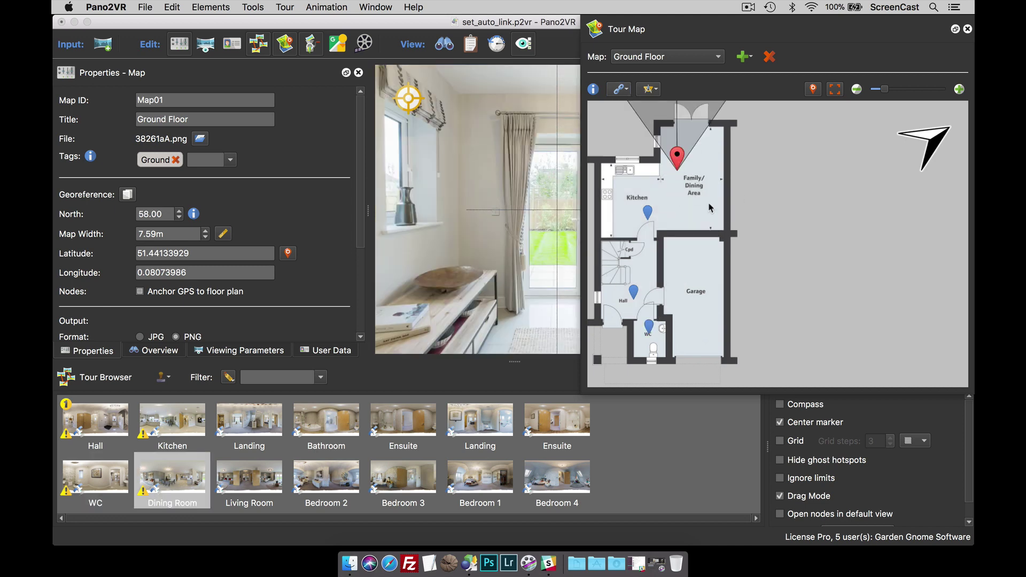
mouse_move(679, 183)
drag(679, 183, 649, 212)
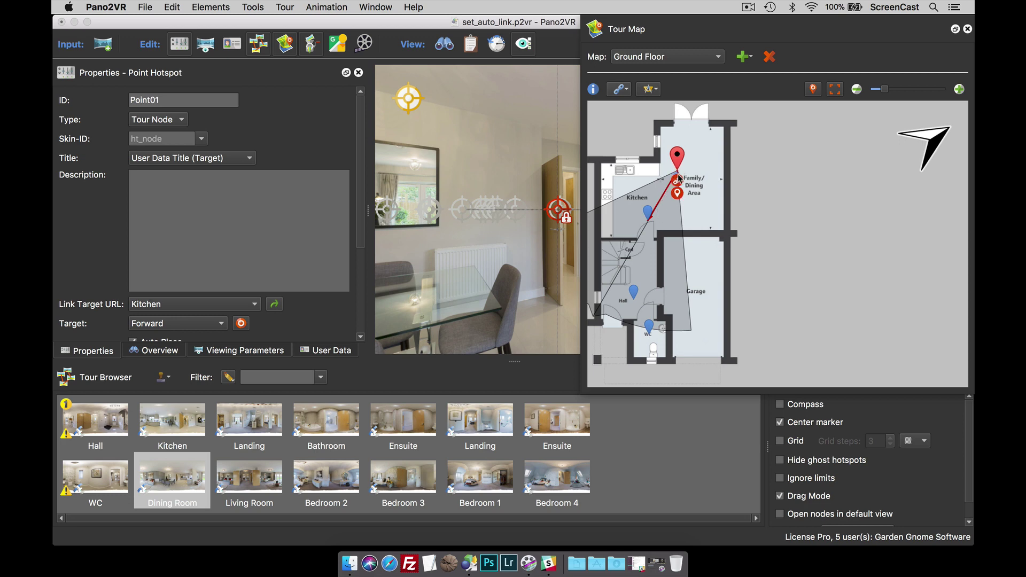
Step: Enable the Switch node in Link Mode option for linking on the tour map
mouse_move(679, 184)
click(619, 91)
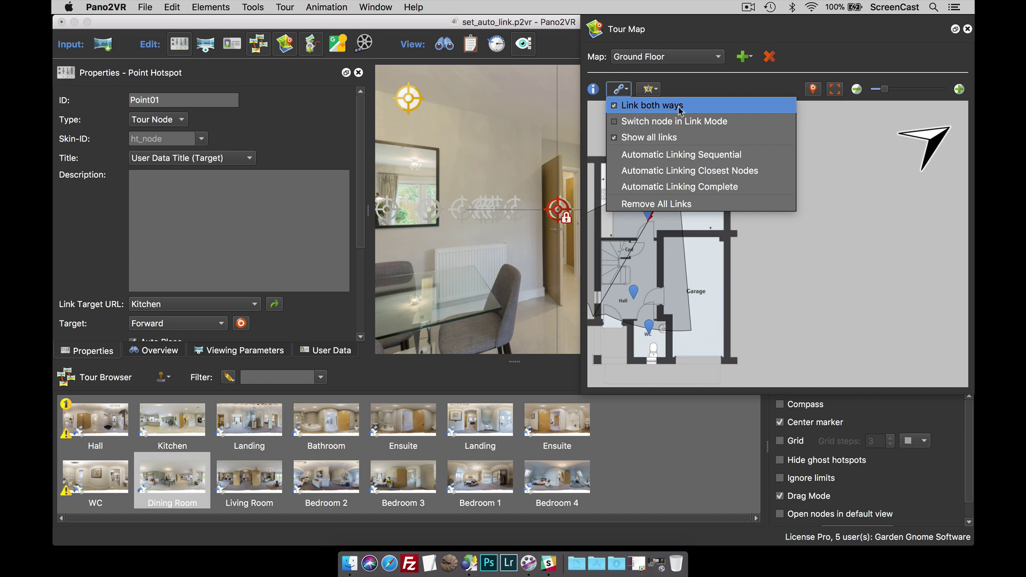
click(615, 125)
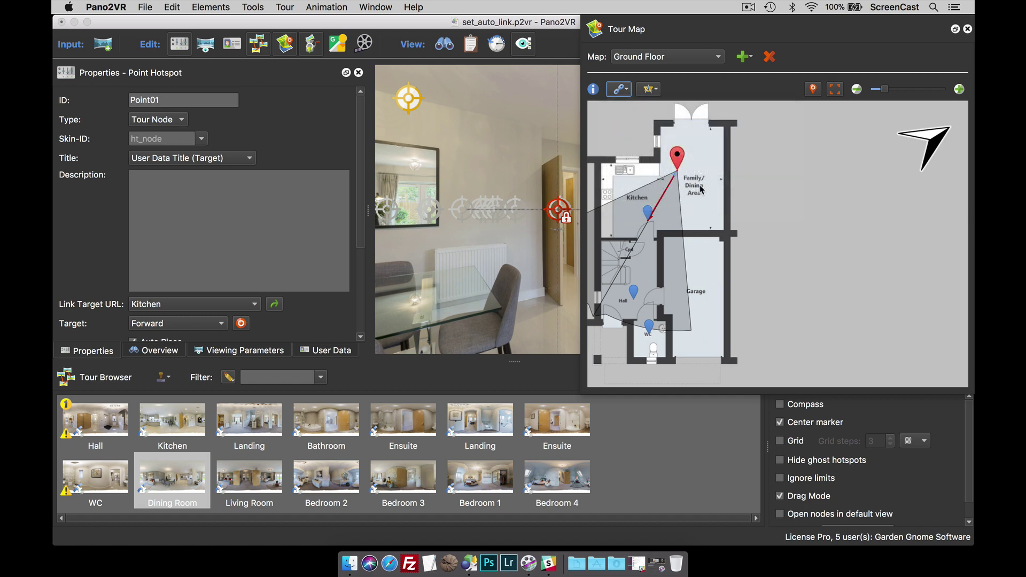
Step: Link the Dining Room, Kitchen, Hall and WC nodes in a continuous chain on the Ground Floor plan
click(702, 190)
click(669, 190)
click(669, 190)
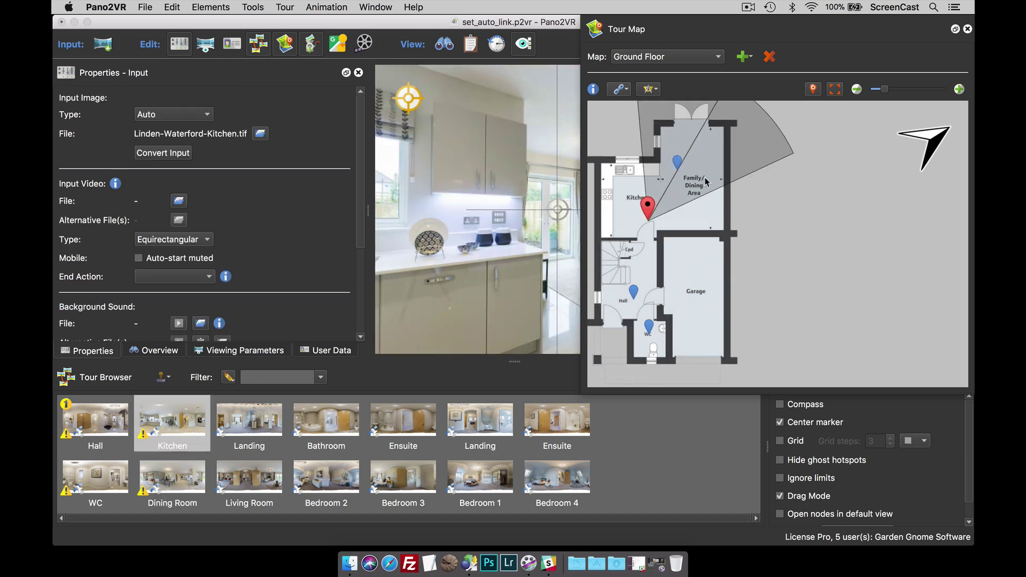
click(678, 166)
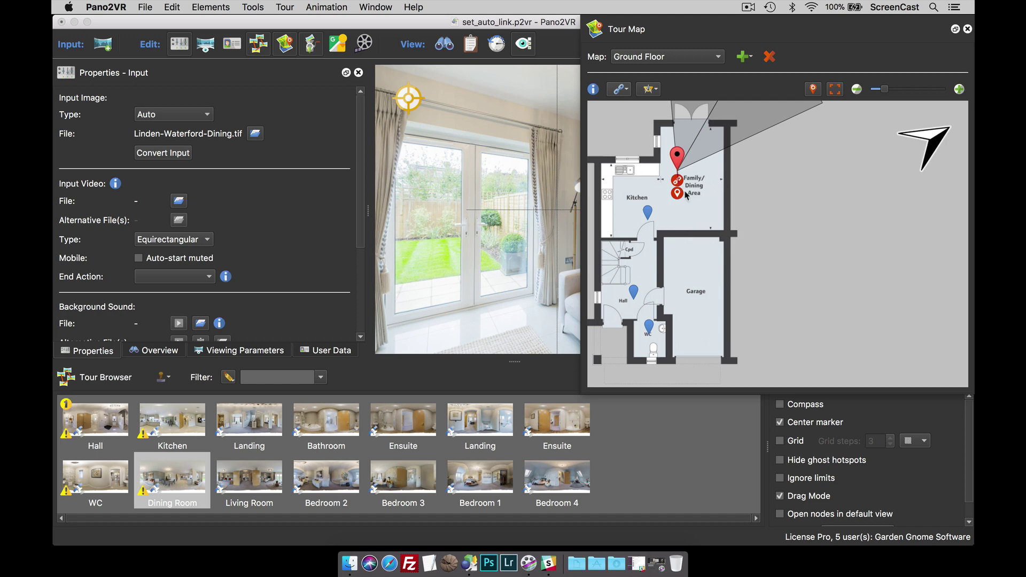
drag(677, 181, 650, 329)
click(649, 212)
click(633, 293)
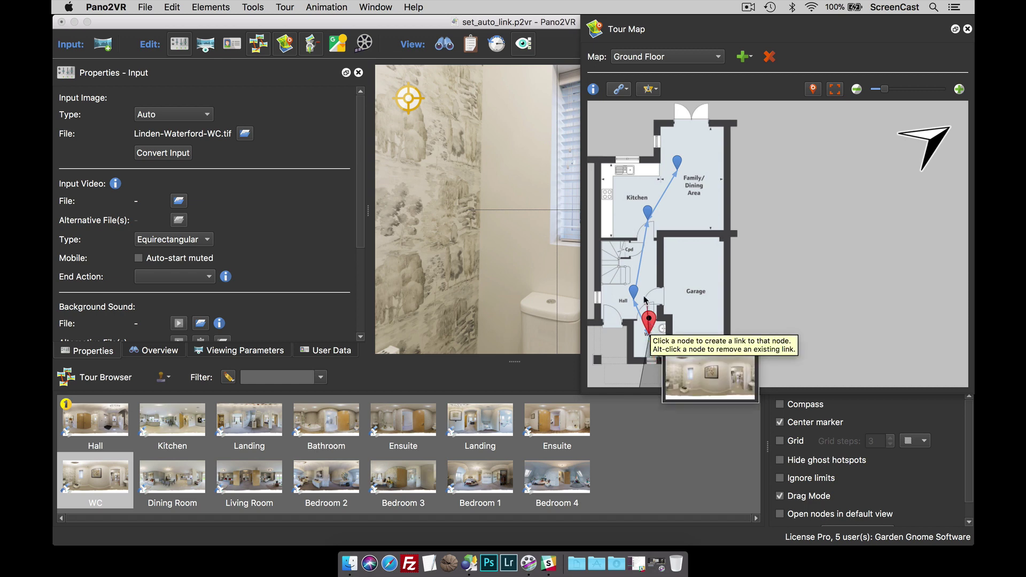
Step: Remove the link between the WC and Hall nodes and link the two nodes again
alt+click(649, 325)
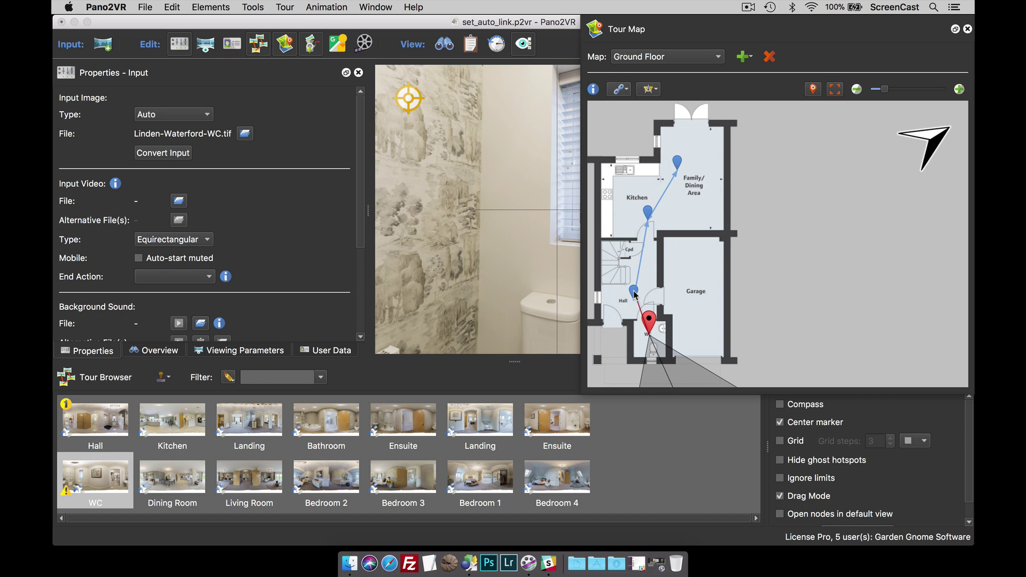
click(634, 292)
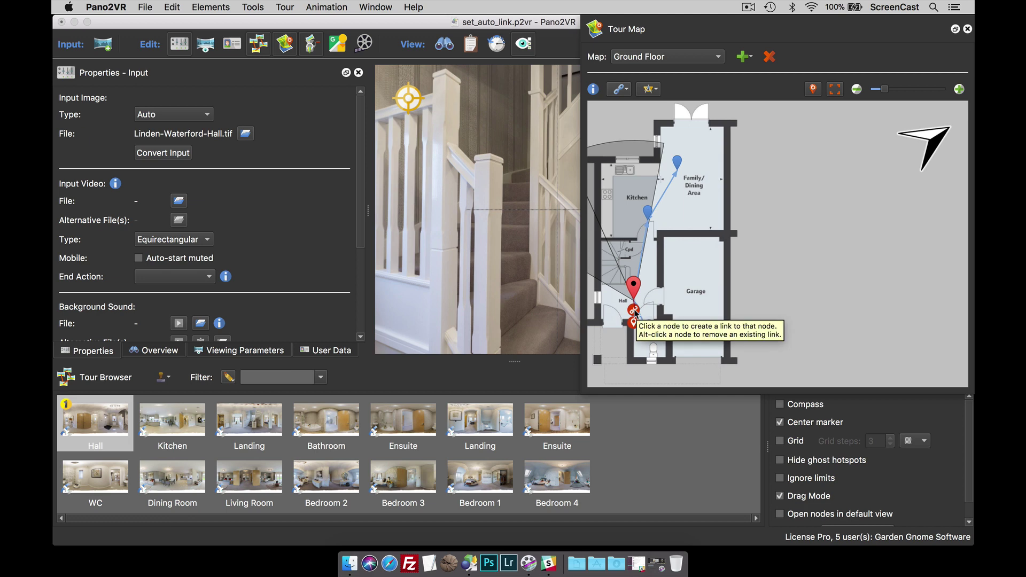
click(635, 312)
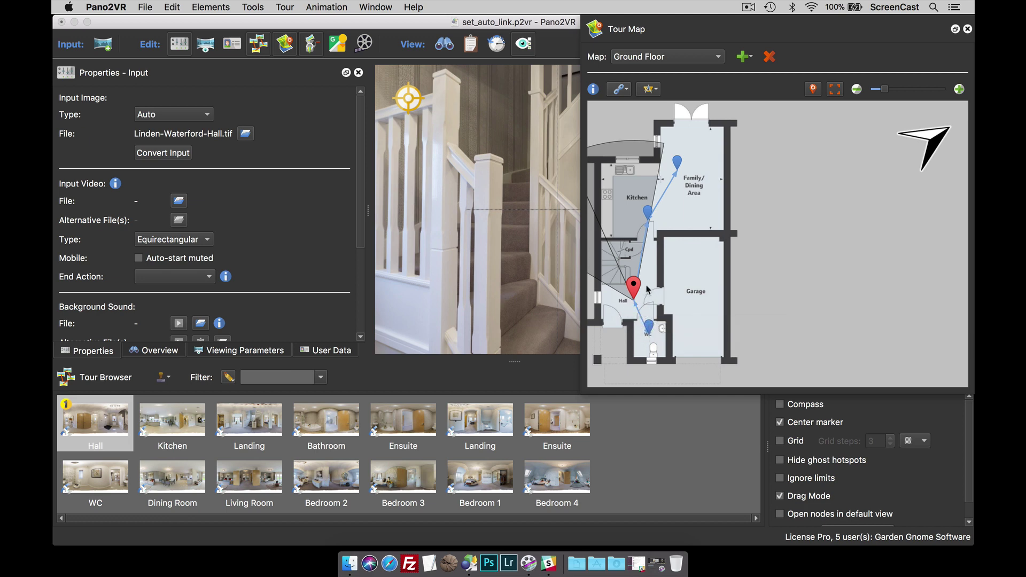
mouse_move(636, 291)
mouse_move(637, 323)
Step: Select all four ground floor nodes, move them together towards the garage side and undo the move
drag(613, 130, 731, 347)
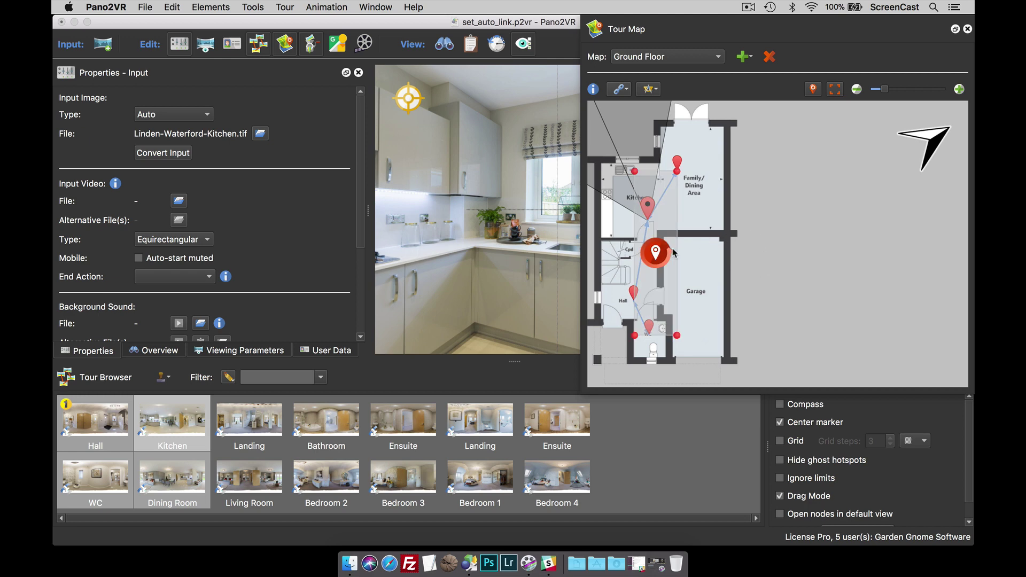
drag(656, 253, 690, 244)
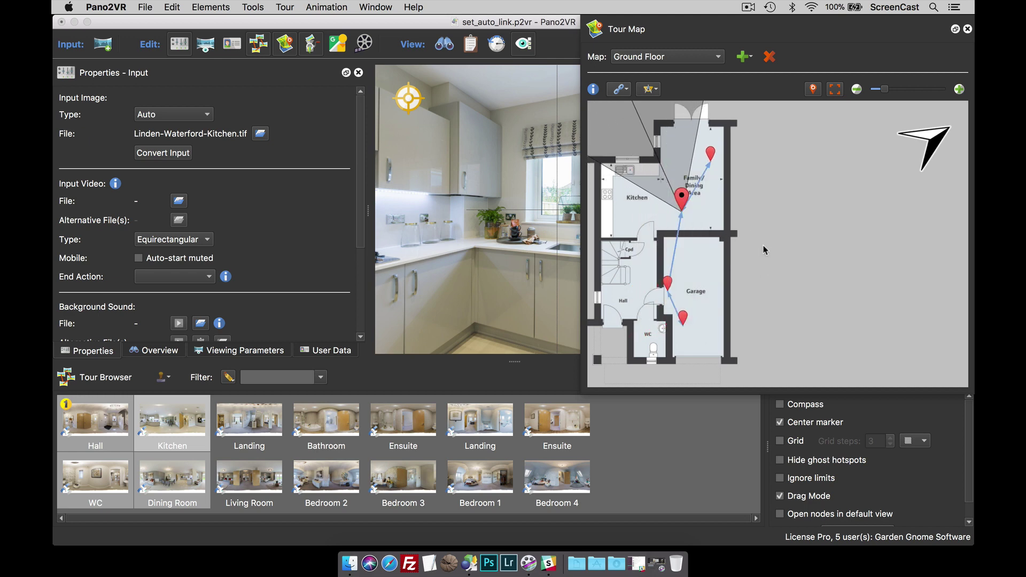
key(super+z)
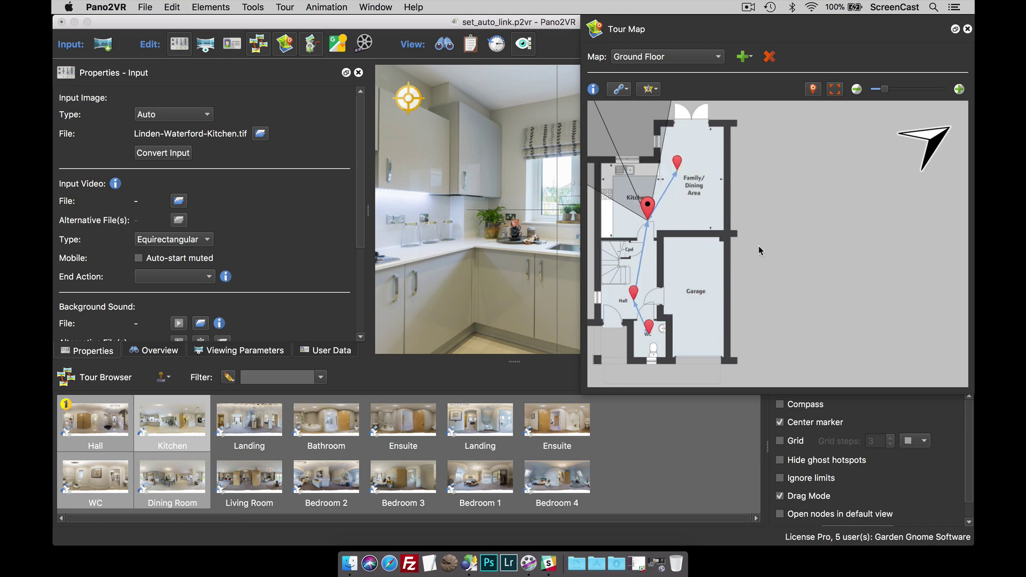
Step: Try to rotate the whole group of four nodes on the plan and undo the change
key(super+a)
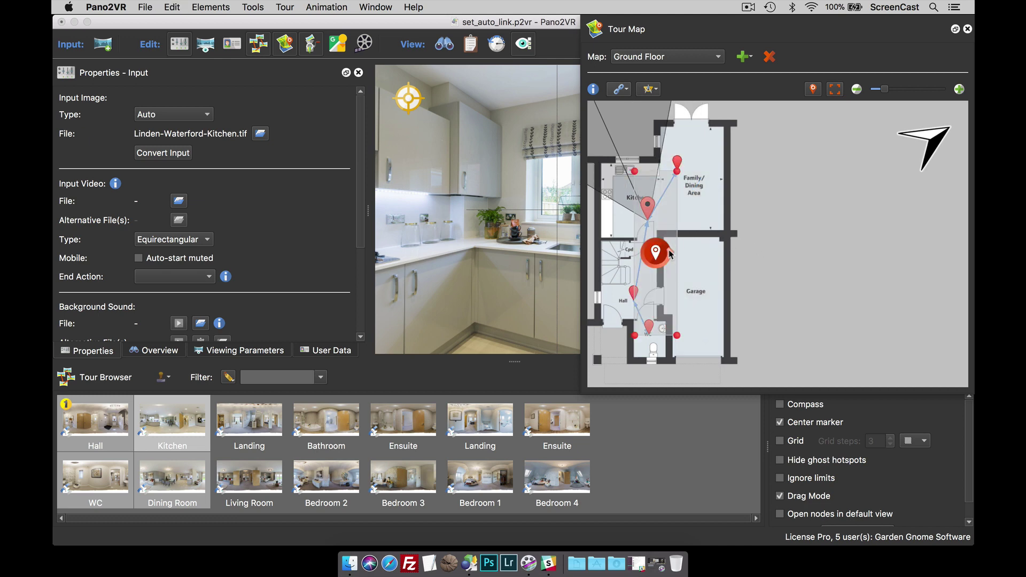
mouse_move(670, 251)
mouse_down()
mouse_move(666, 235)
mouse_move(671, 252)
mouse_move(691, 249)
mouse_up()
key(super+z)
key(super+z)
key(super+z)
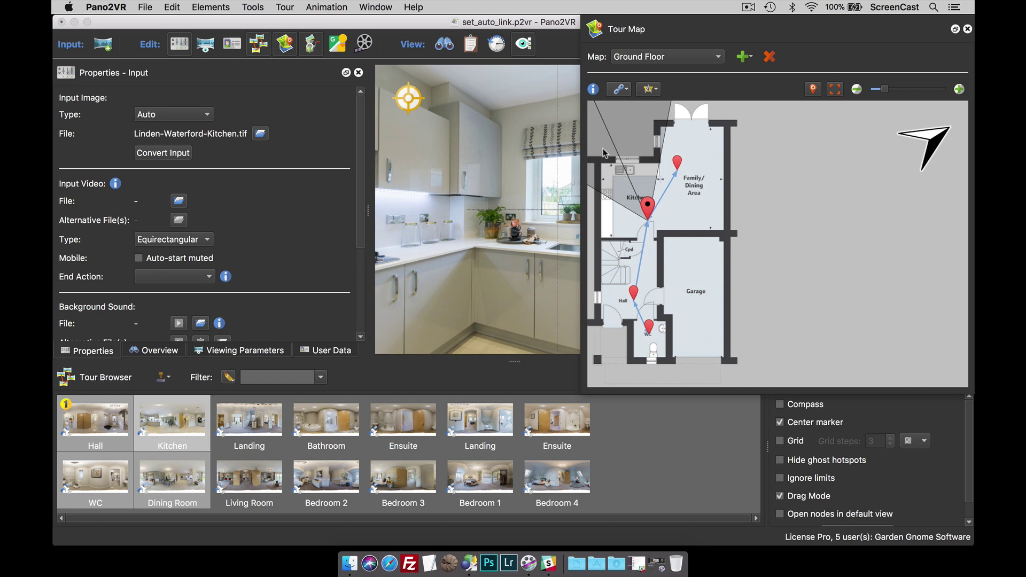
Step: Select only the Kitchen and Dining Room nodes, move the pair within the Family/Dining Area and undo the move
drag(602, 140, 688, 231)
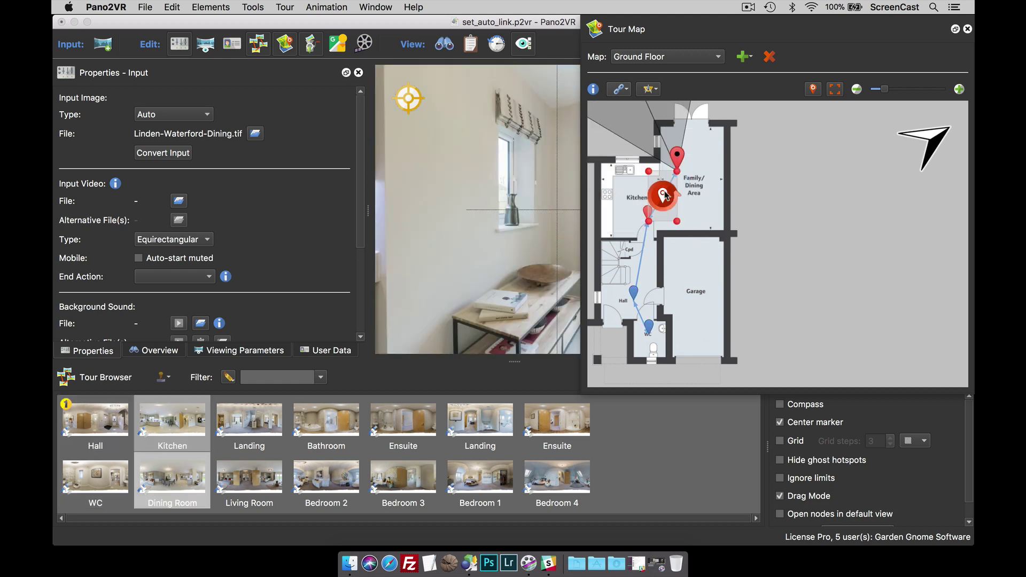
drag(664, 194, 703, 185)
click(825, 214)
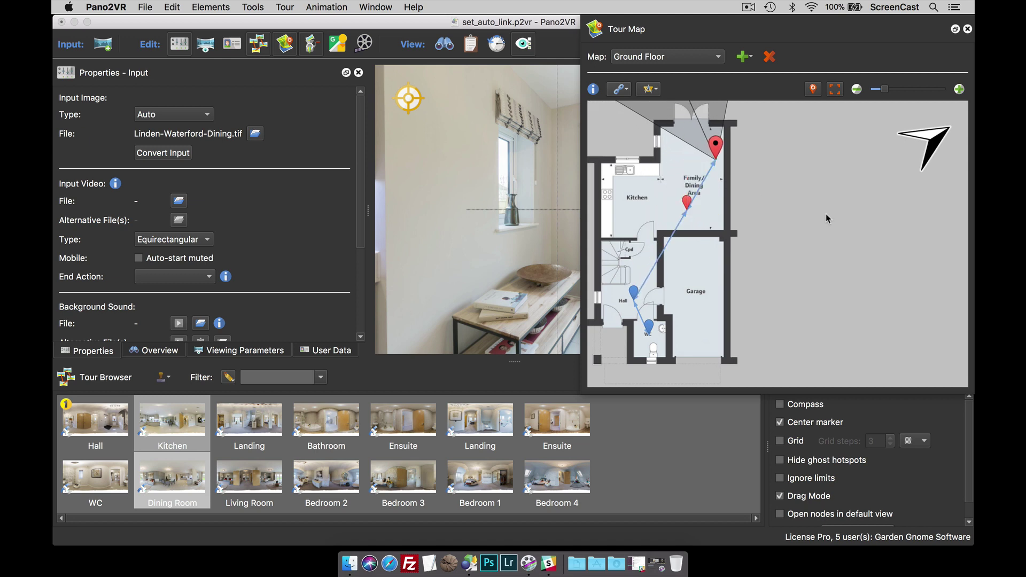
key(super+z)
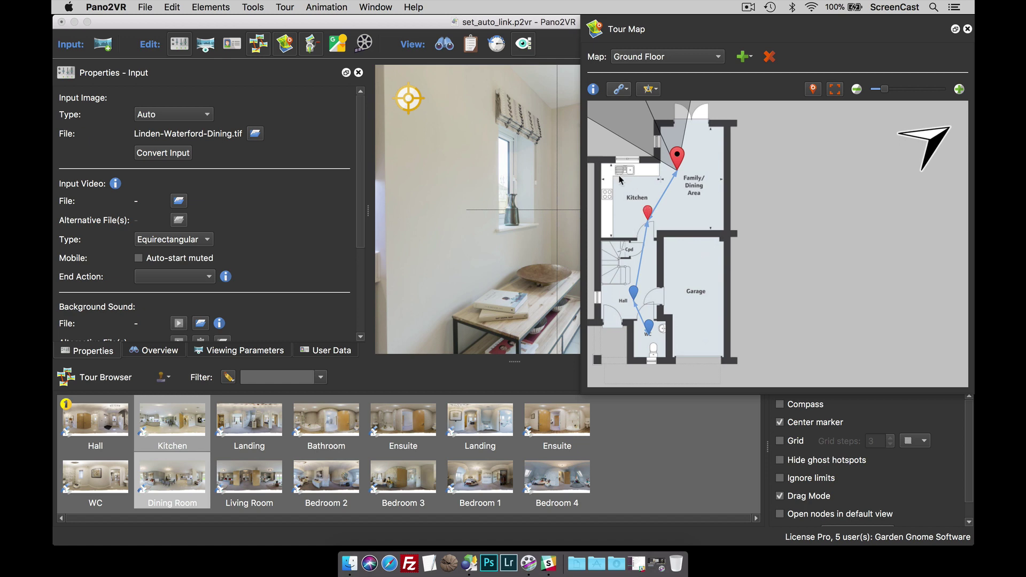
Step: Select all four nodes, try scaling the group from its corner and undo the changes
drag(604, 139, 717, 341)
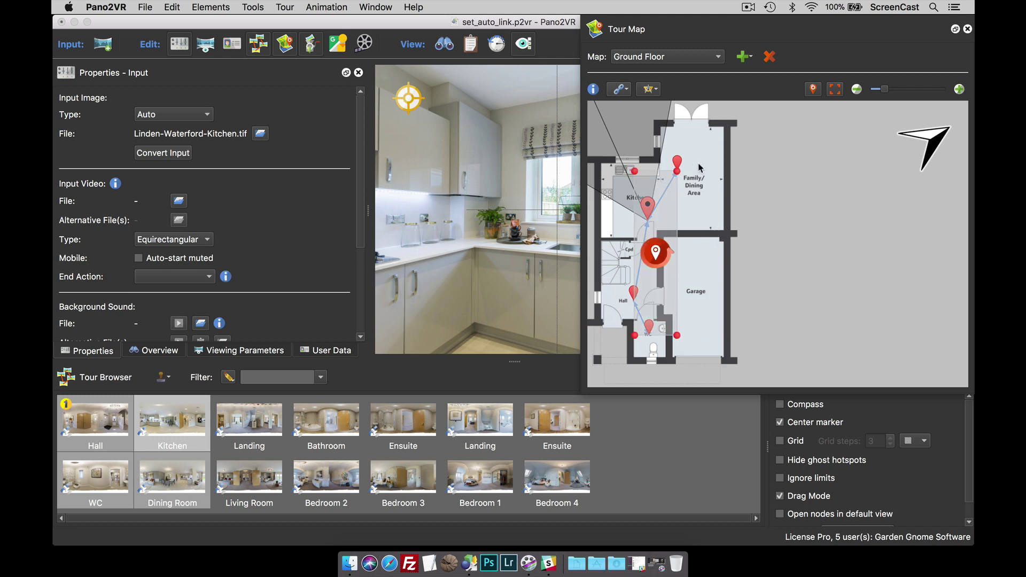
mouse_move(677, 173)
mouse_down()
mouse_move(700, 224)
mouse_move(688, 187)
mouse_up()
key(super+z)
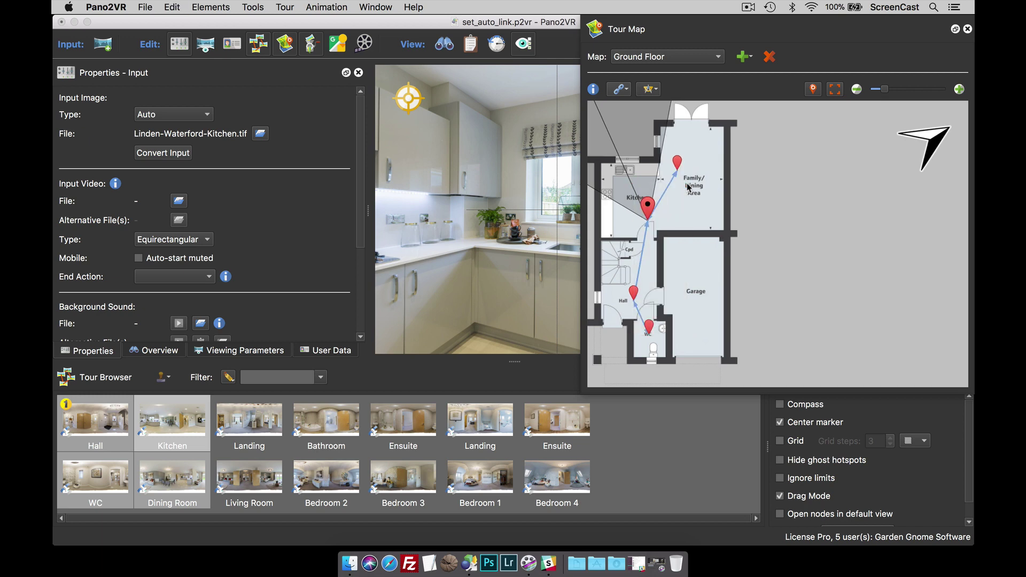
key(super+z)
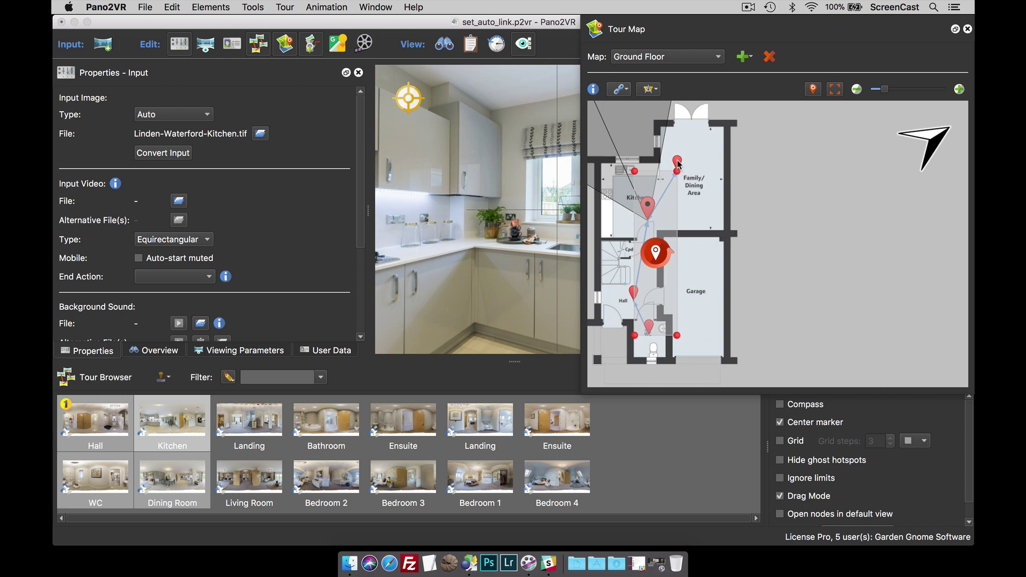
key(super+z)
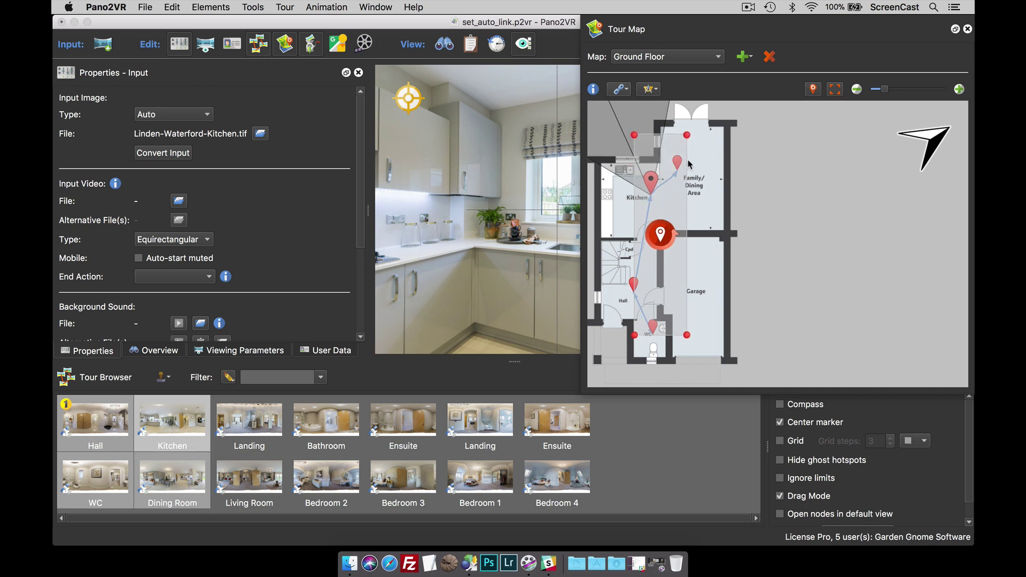
key(super+z)
key(super+z)
key(super+z)
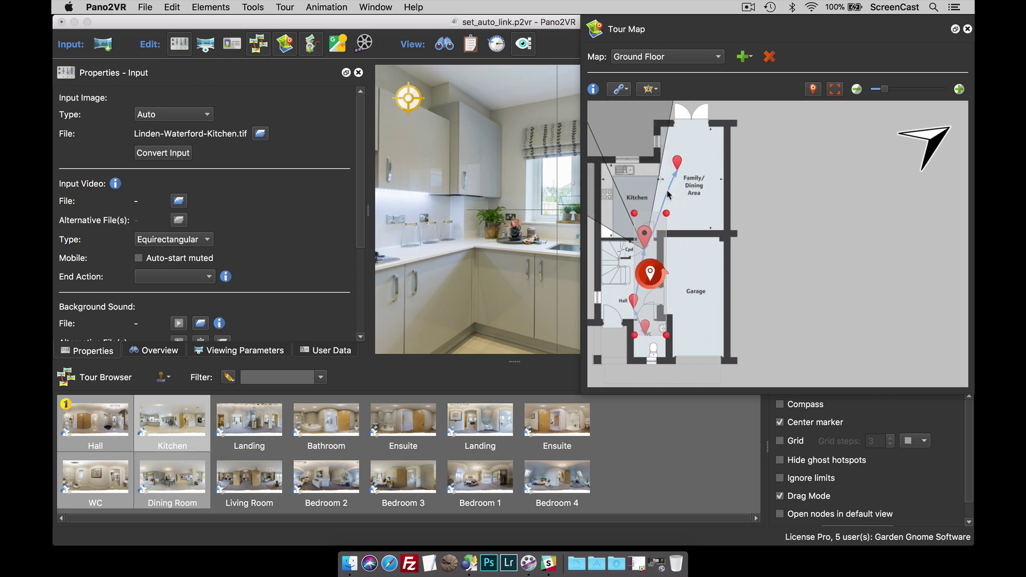
key(super+z)
key(super+z)
key(super+z)
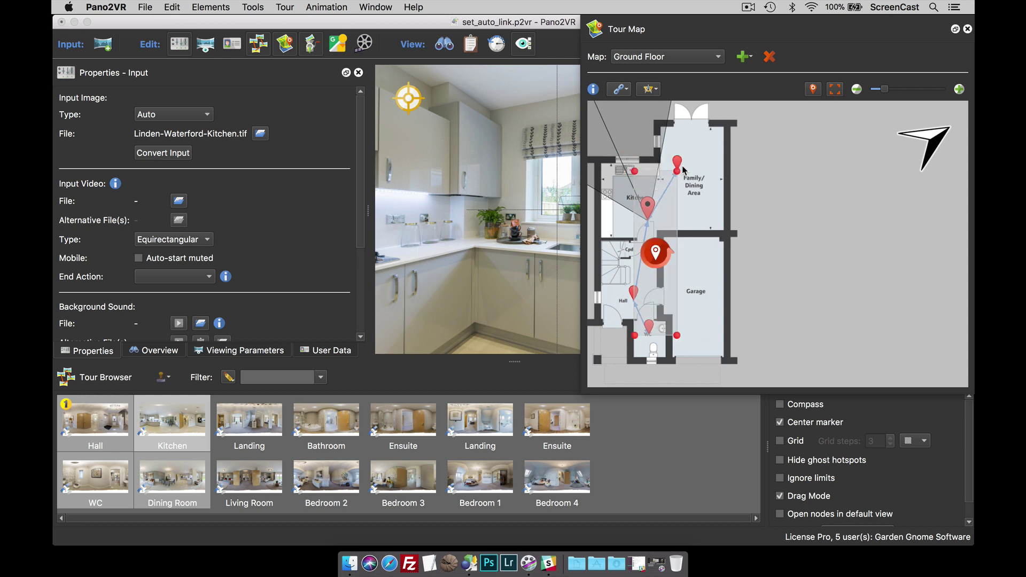
Step: Reselect all four ground floor nodes as a group and try a slight scaling from the corner near the Family/Dining Area
click(684, 169)
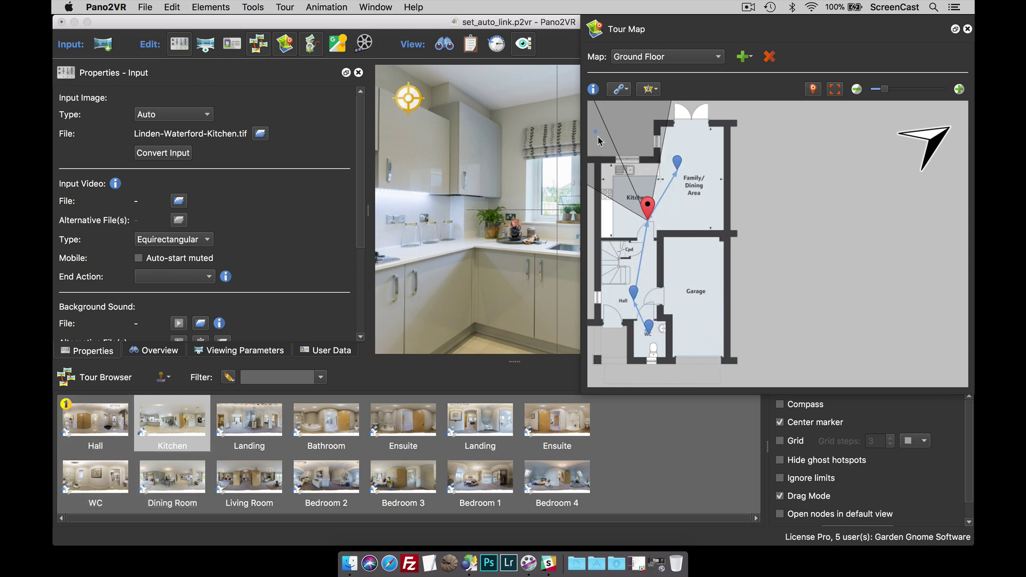
drag(594, 130, 726, 336)
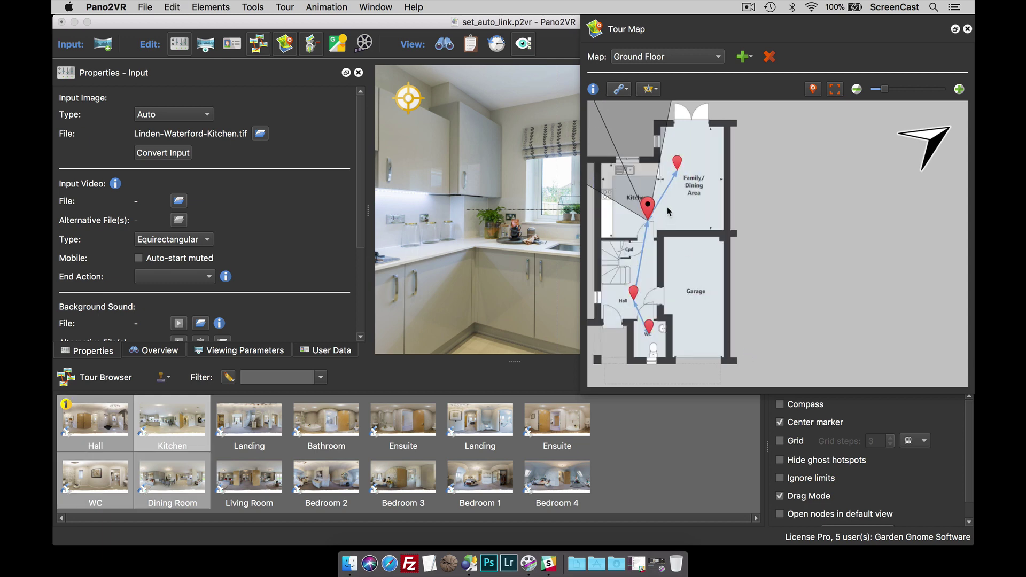
click(678, 209)
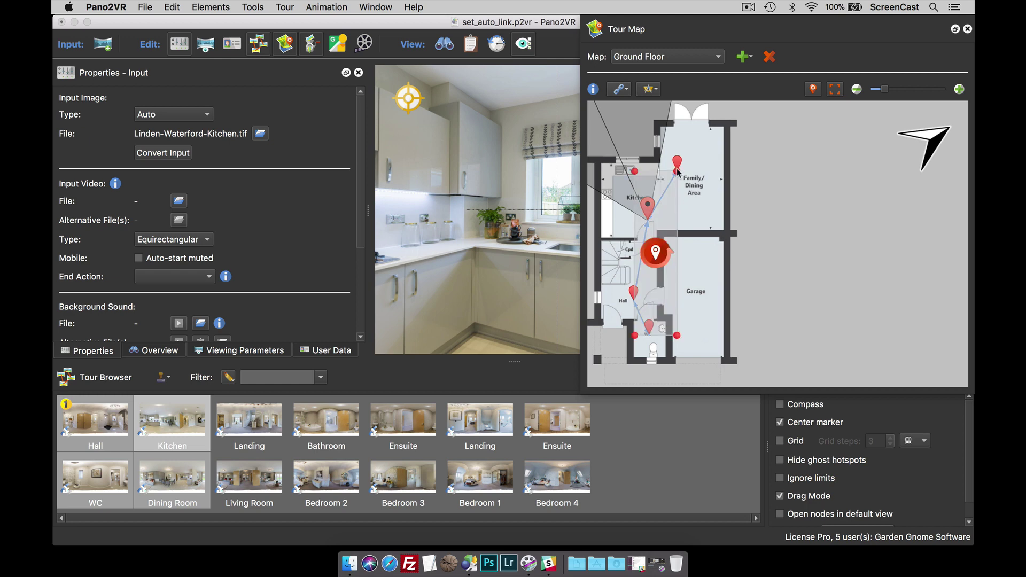
mouse_move(678, 174)
mouse_down()
mouse_move(671, 139)
mouse_move(689, 115)
mouse_move(671, 151)
mouse_move(672, 209)
mouse_move(684, 150)
mouse_move(682, 180)
mouse_move(677, 170)
mouse_up()
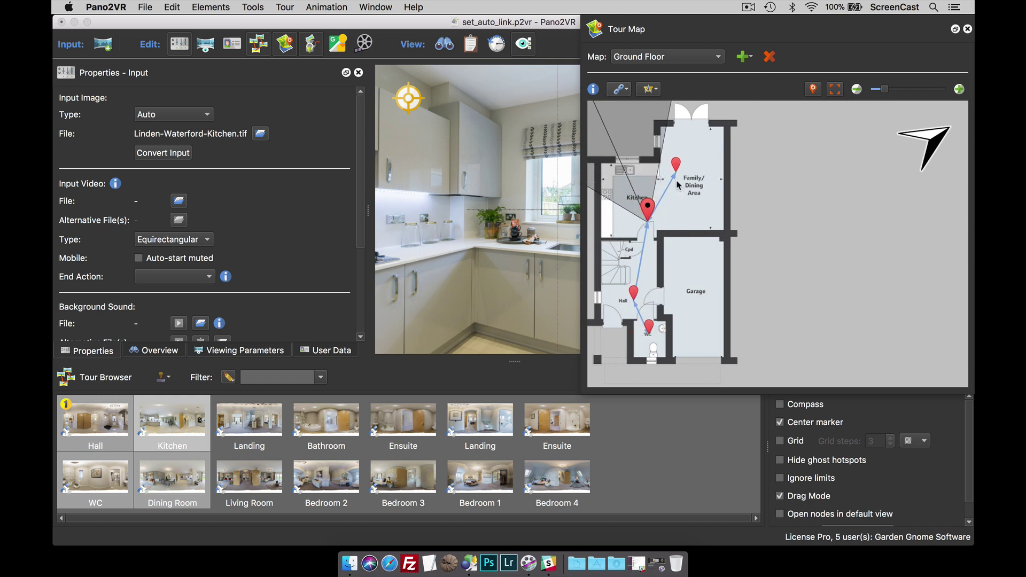
click(431, 187)
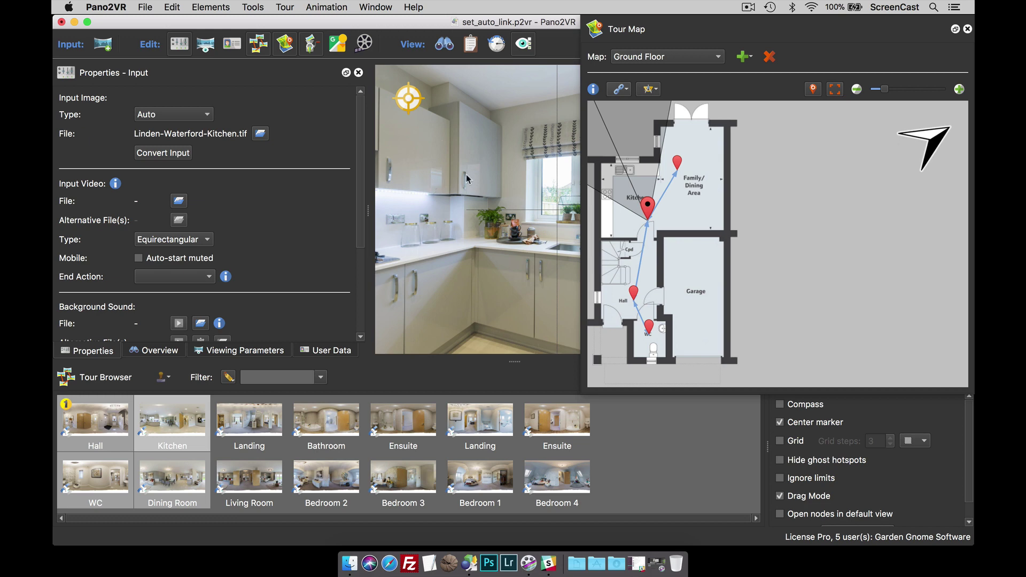
Step: Display the tour nodes close up on the Google Maps - Satellite map
click(706, 58)
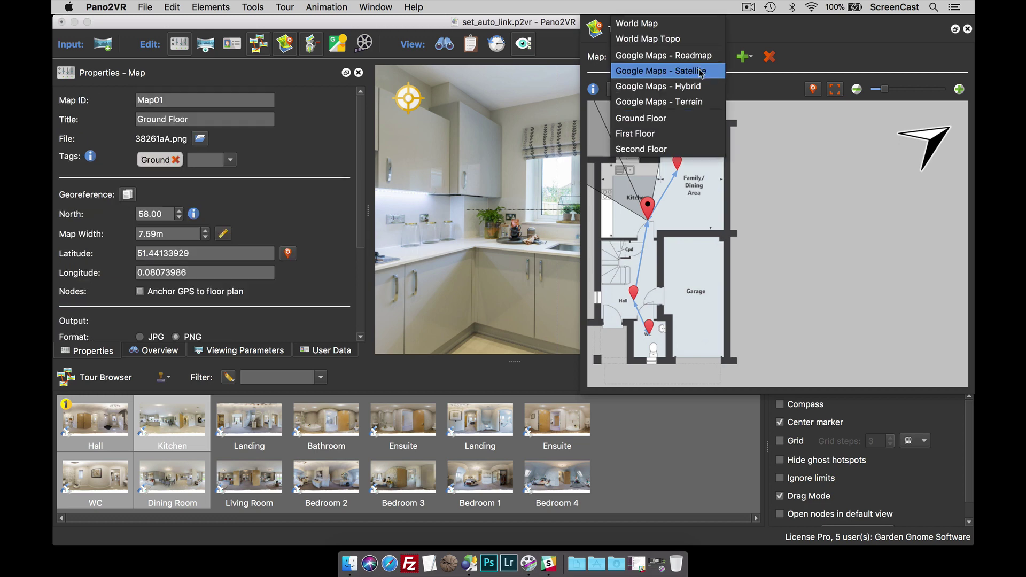
click(702, 73)
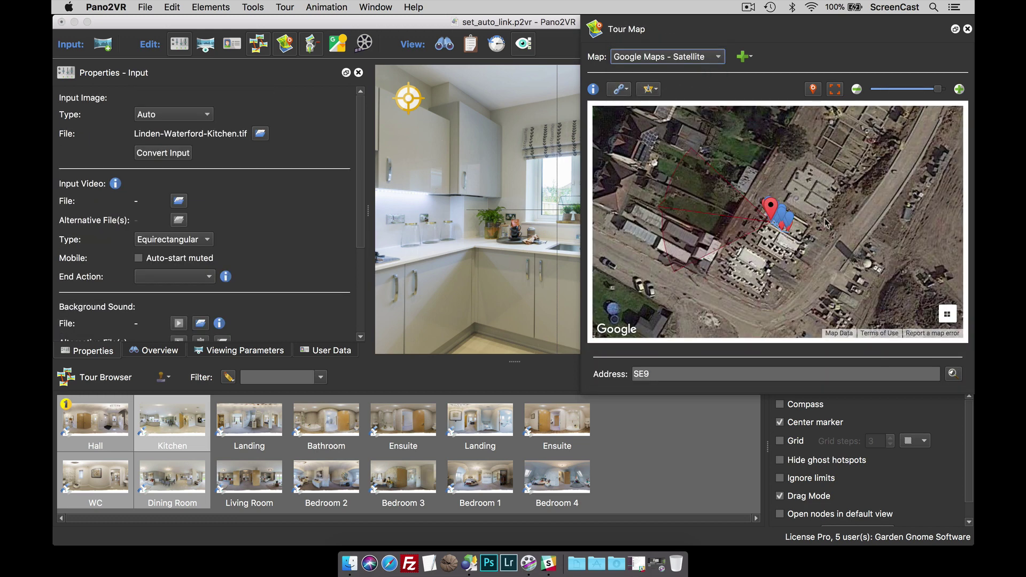
drag(937, 89, 942, 90)
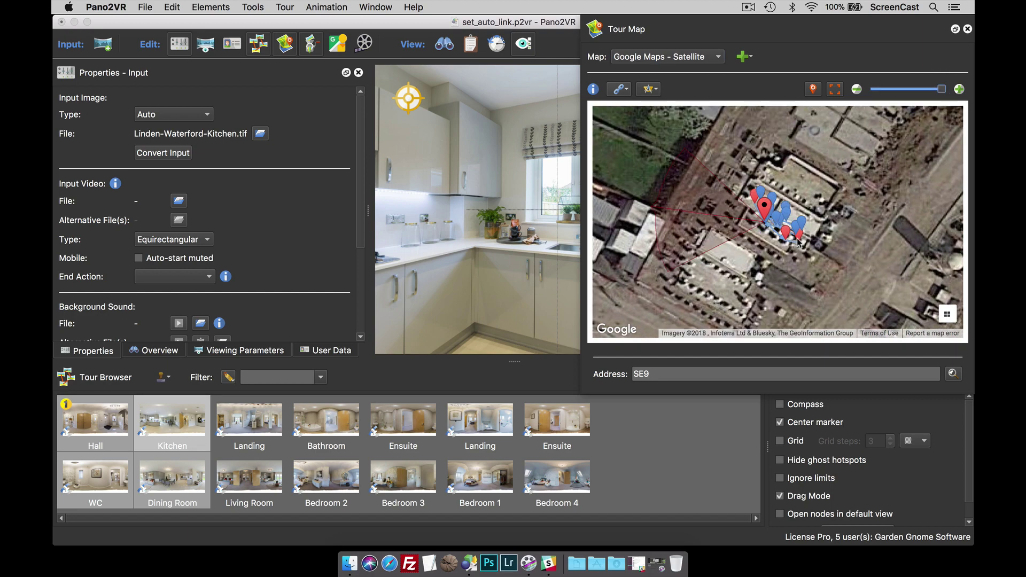
Step: View the First Floor plan with its nodes and return to the Ground Floor plan
click(697, 62)
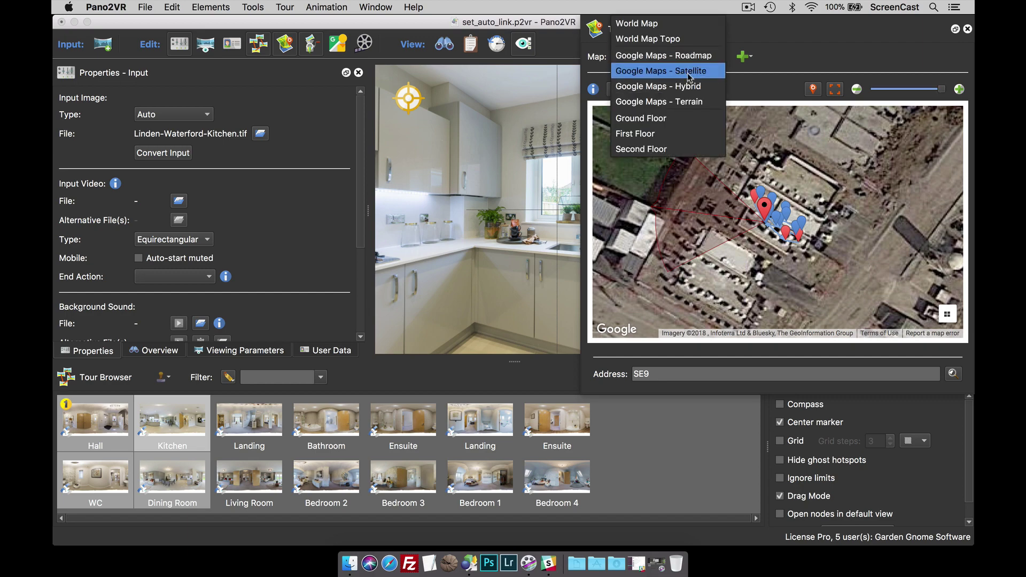
click(659, 136)
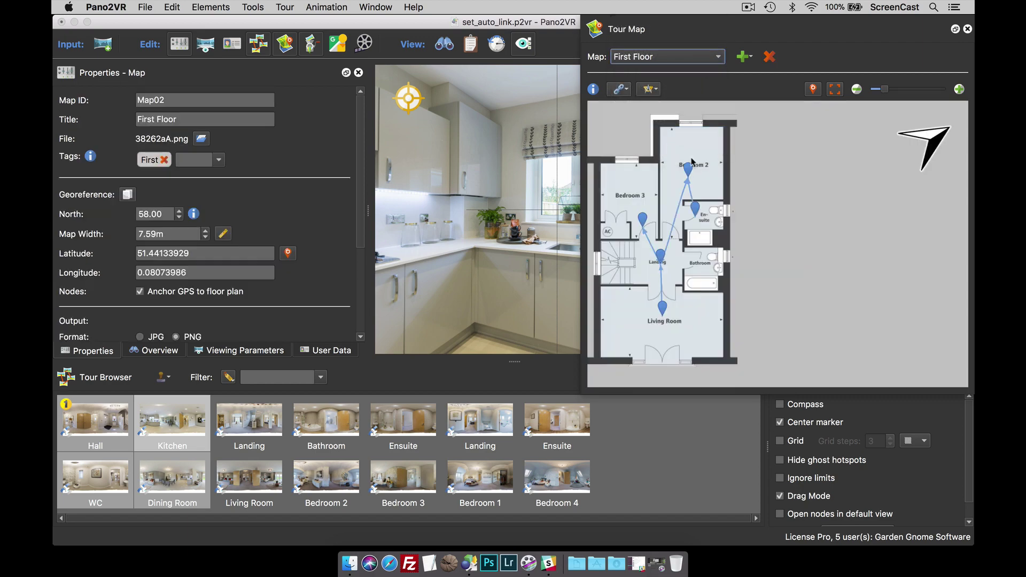
click(657, 60)
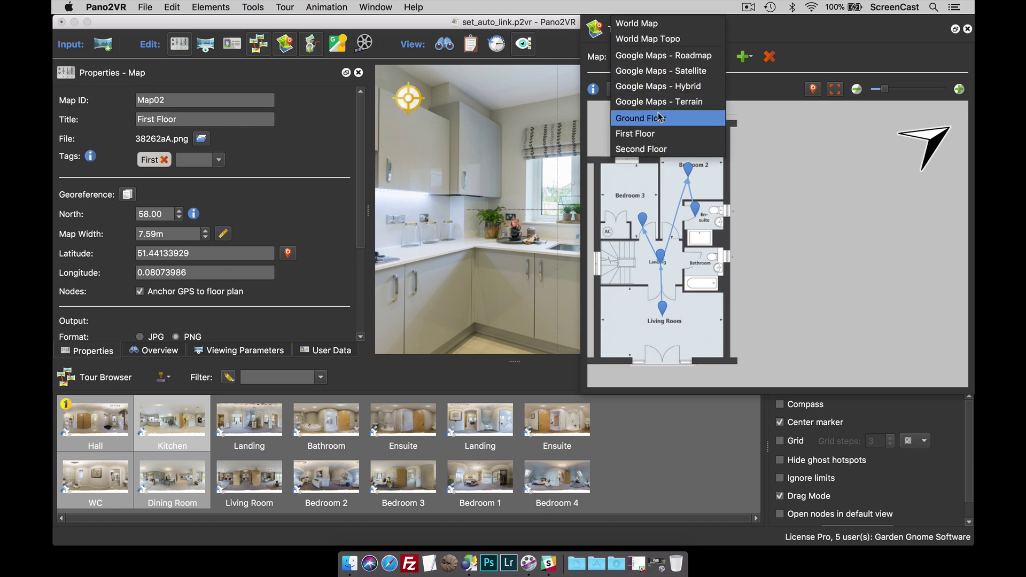
click(659, 115)
Step: Show the nodes close up on the Google Maps - Satellite map and filter the tour nodes by the Ground tag
click(670, 60)
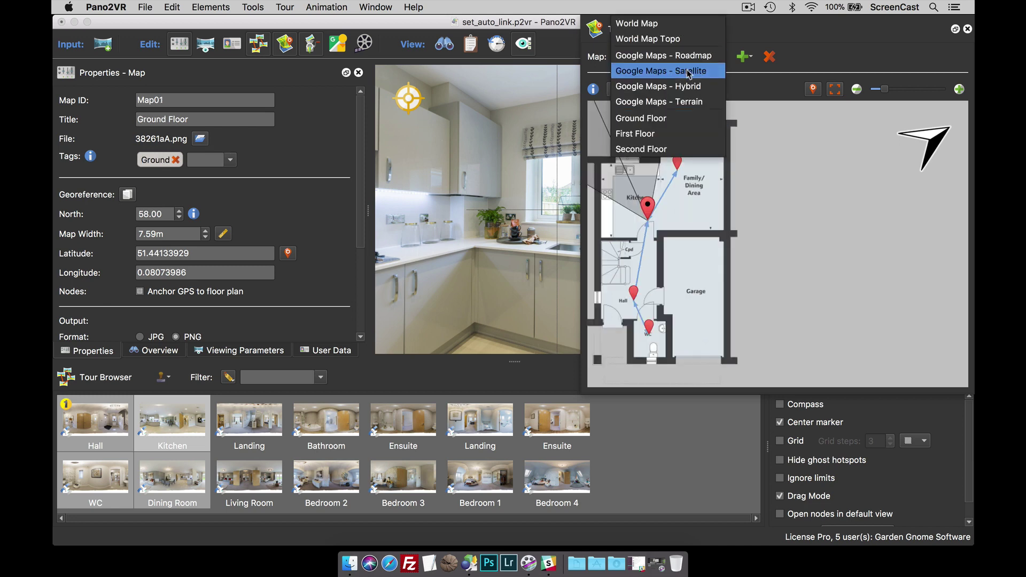
click(688, 73)
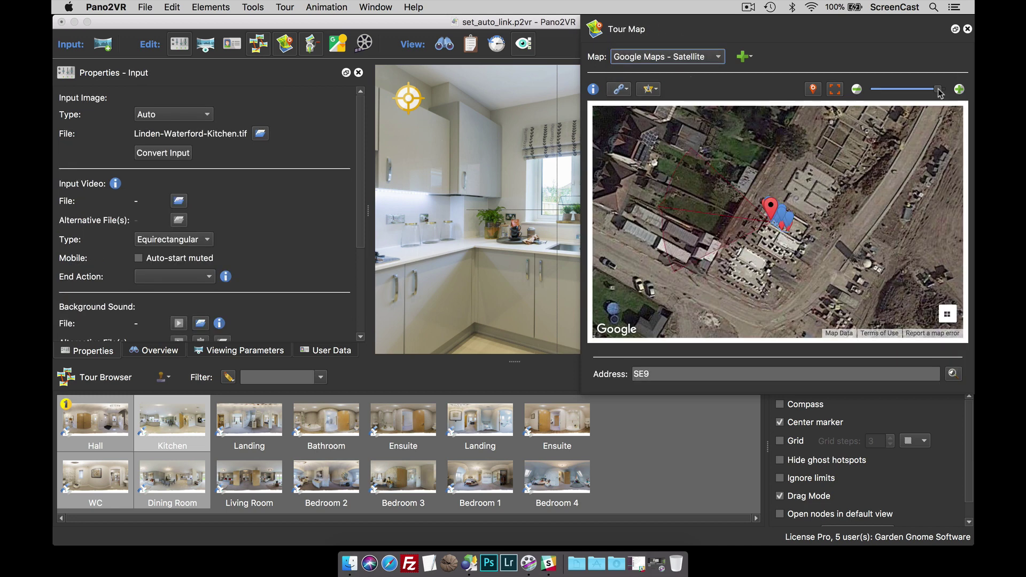
drag(938, 90, 945, 92)
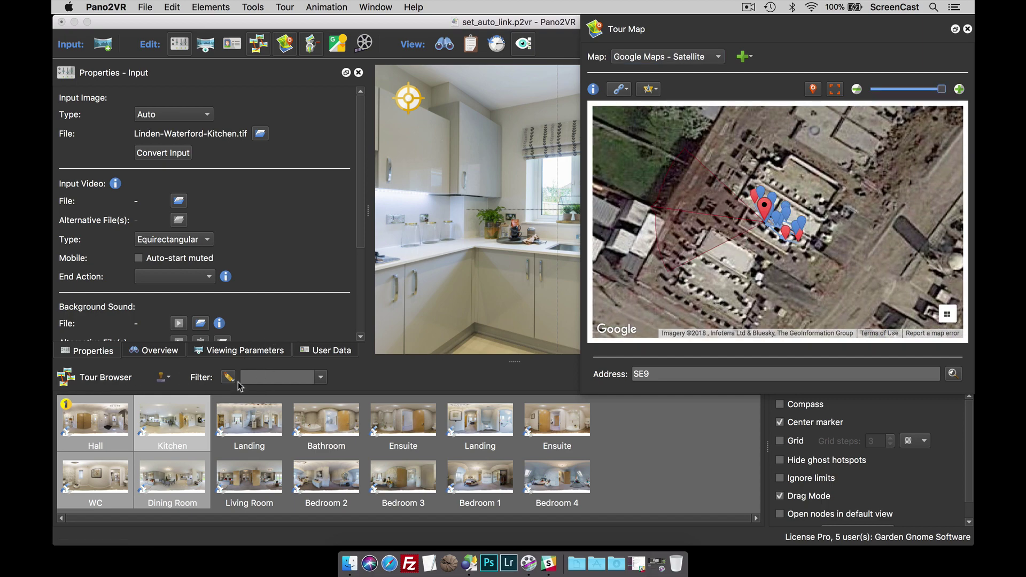
click(320, 378)
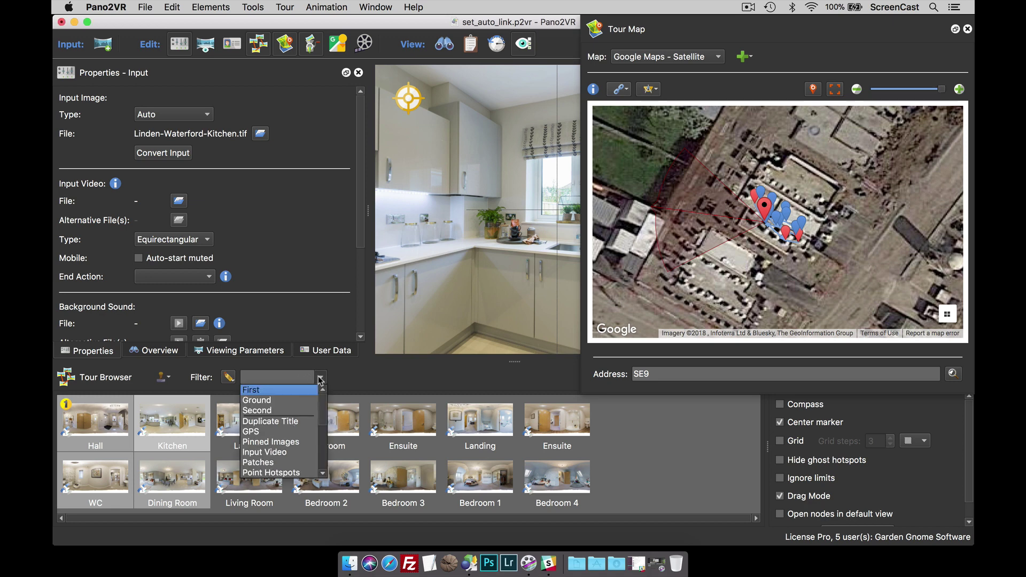
click(284, 404)
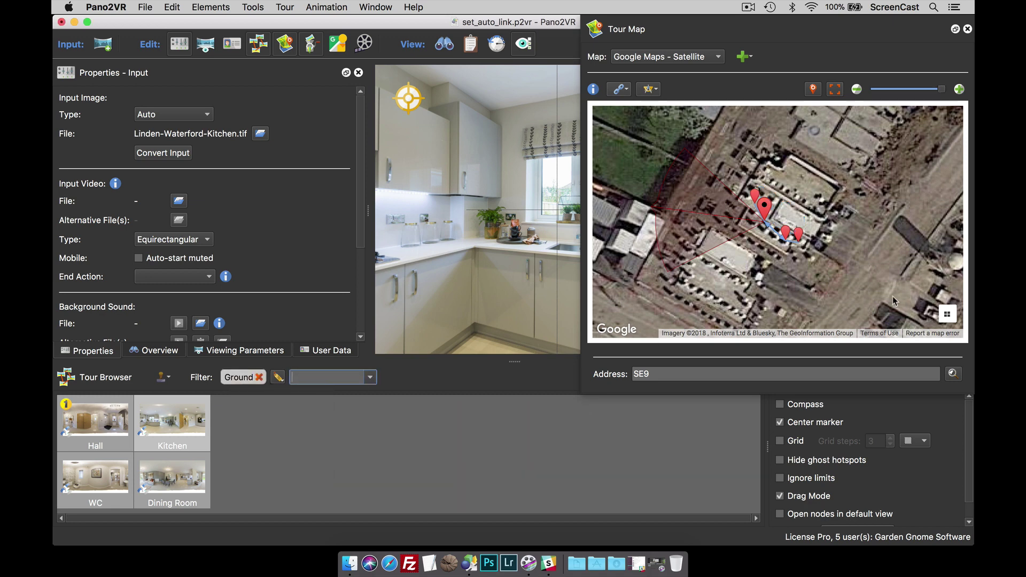
Step: Select the Hall node to view it on the satellite map and switch back to the Ground Floor plan
click(116, 422)
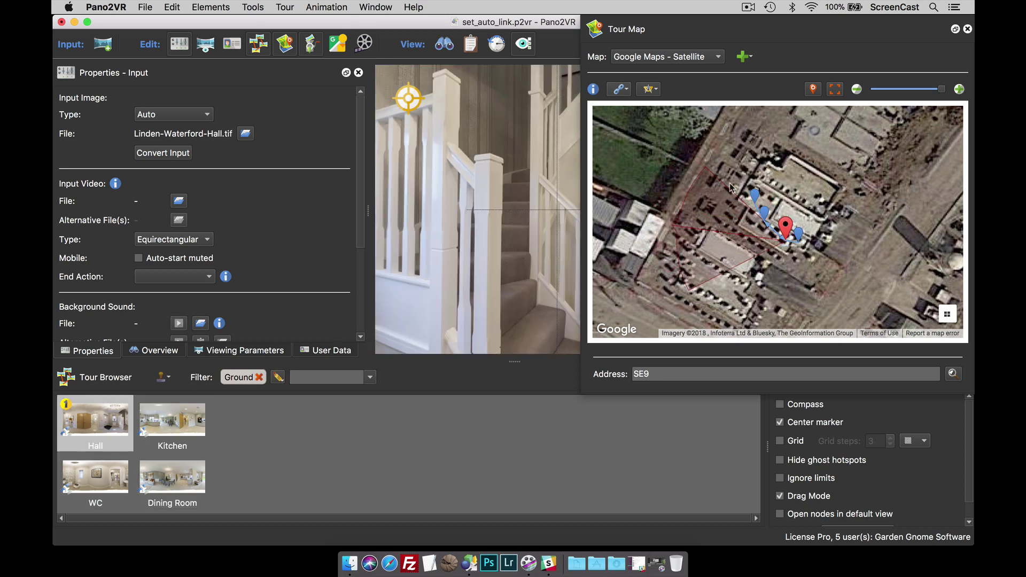
click(696, 63)
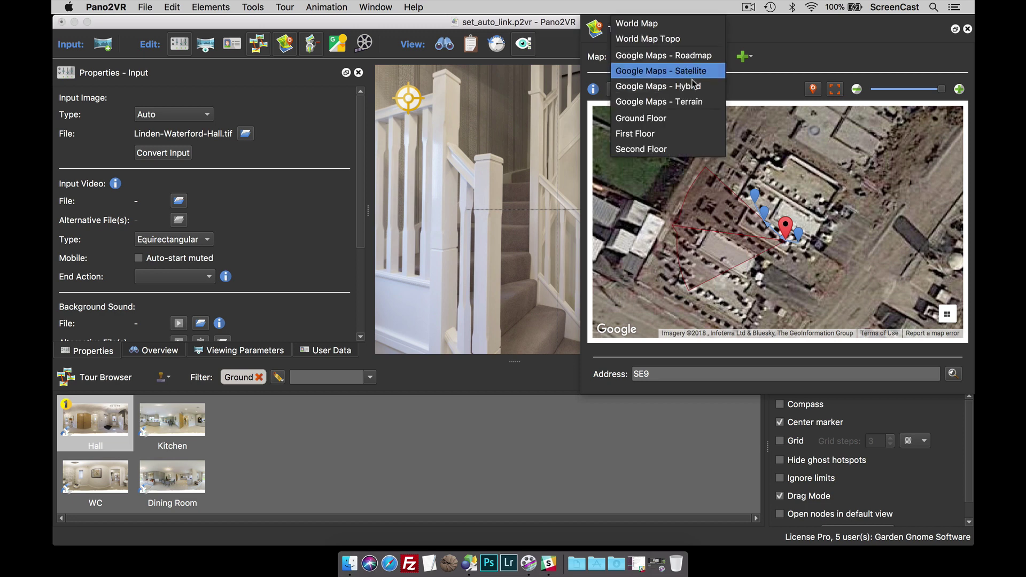
click(695, 126)
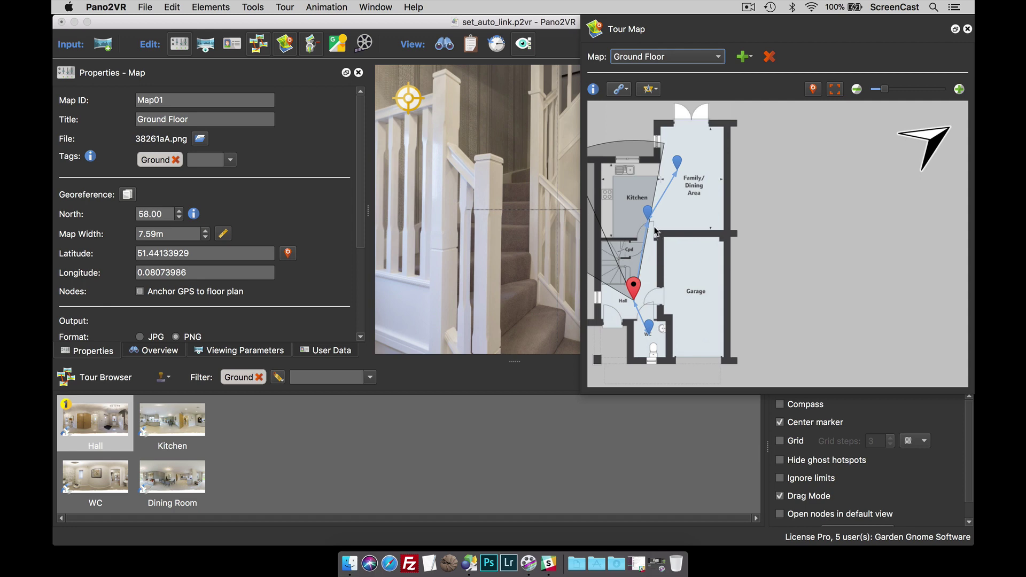
Step: Select all four ground floor nodes and move the group off the rooms to beyond the garage's outer wall
click(684, 274)
click(647, 211)
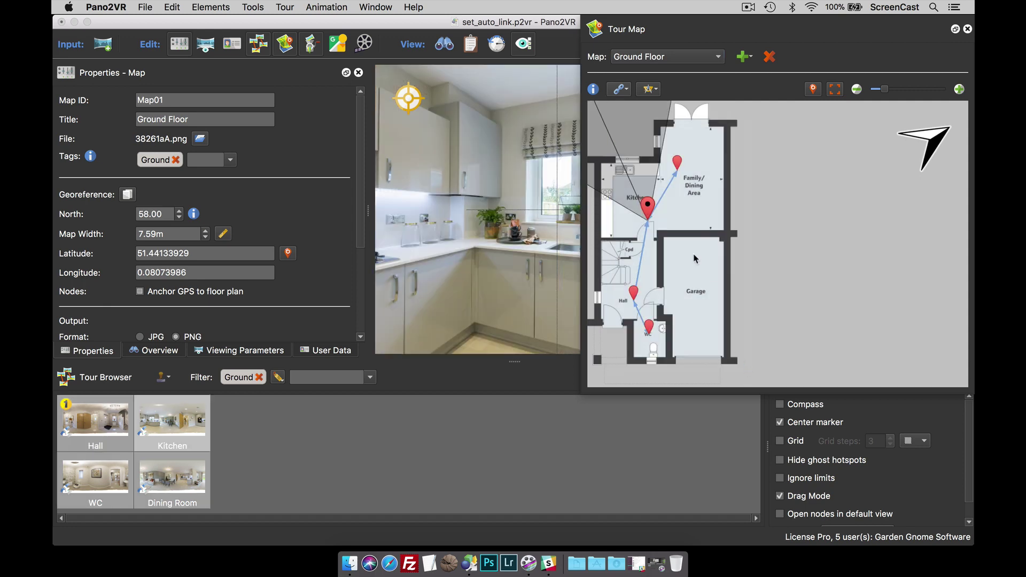
mouse_move(659, 221)
mouse_down()
mouse_move(662, 254)
mouse_move(840, 250)
mouse_up()
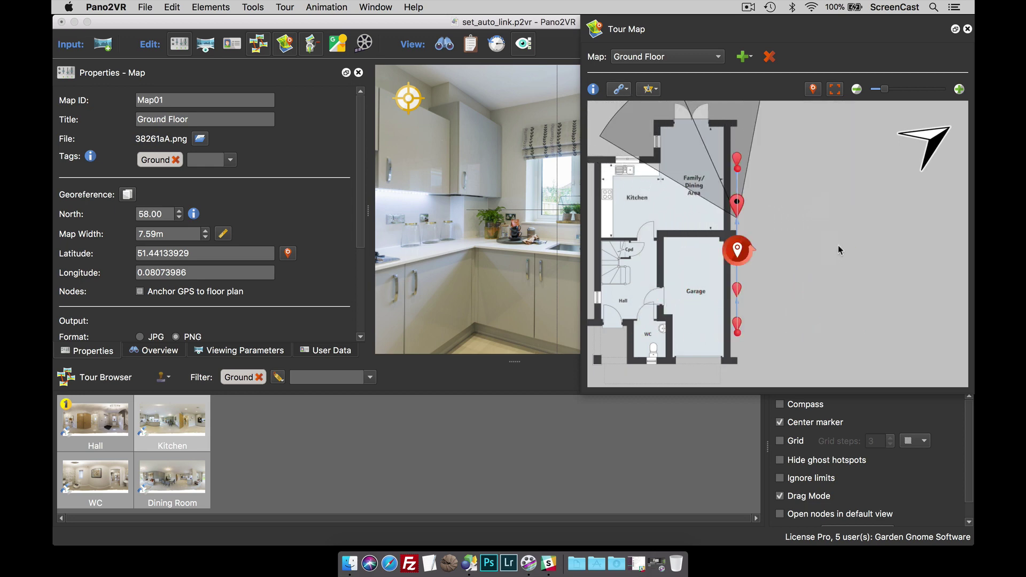
Step: Check the moved nodes on the Google Maps - Satellite map and go back to the Ground Floor plan
click(706, 57)
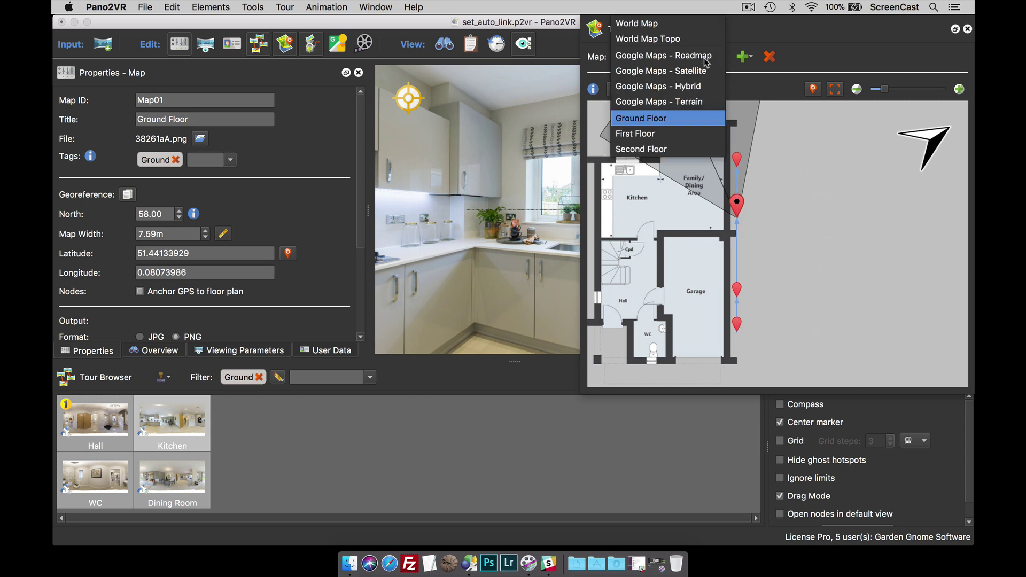
click(707, 71)
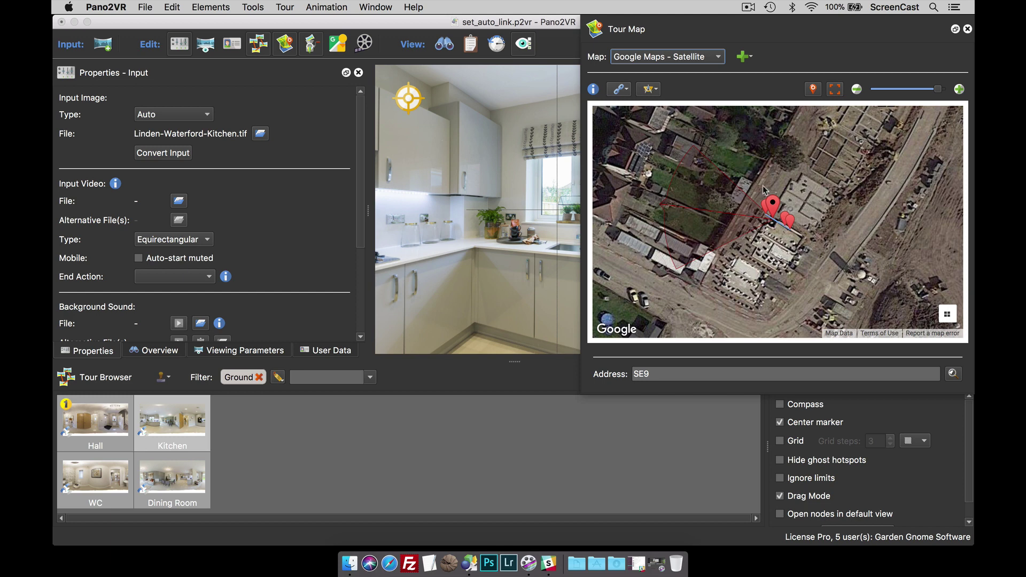
click(686, 58)
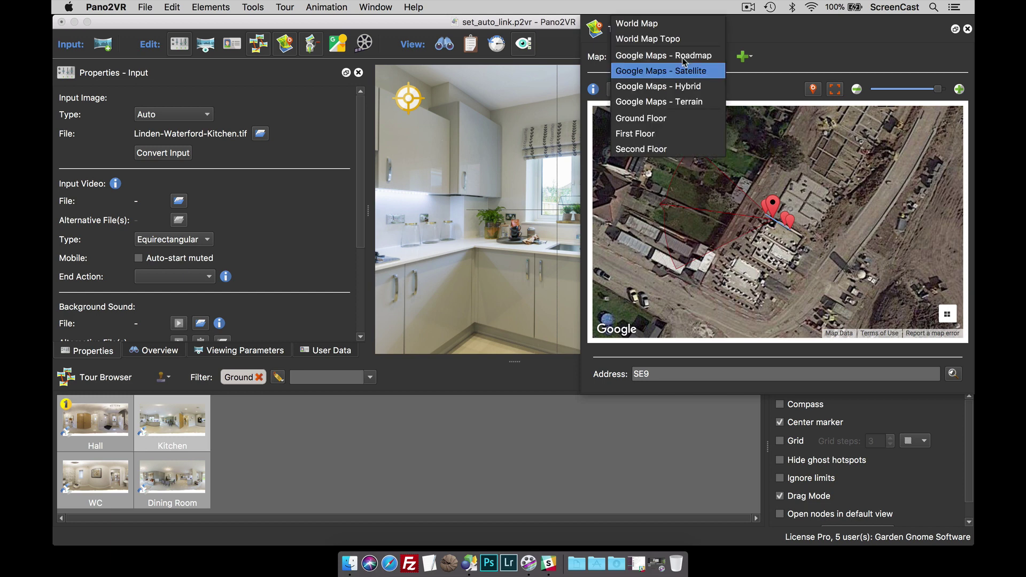
click(676, 120)
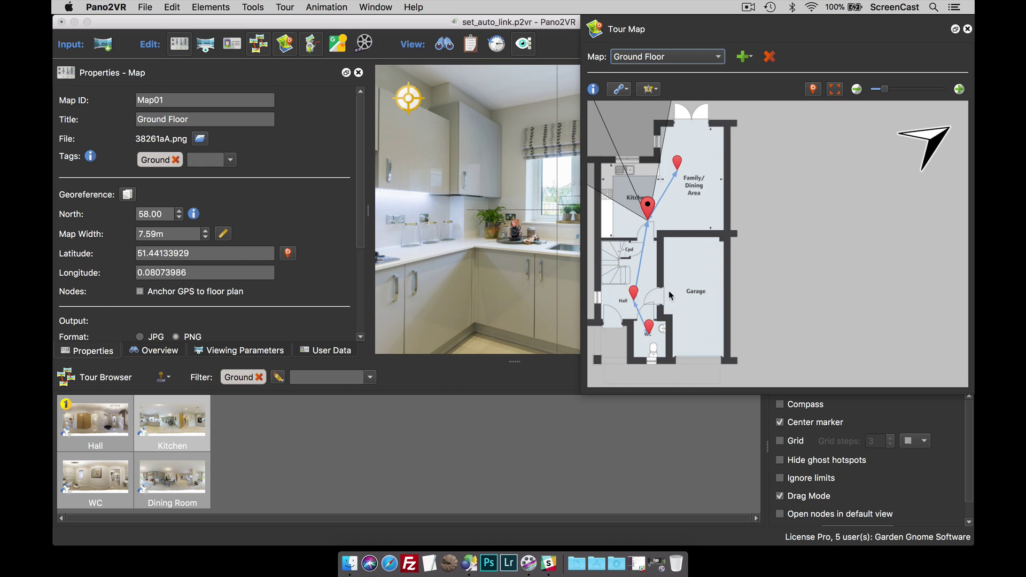
click(506, 296)
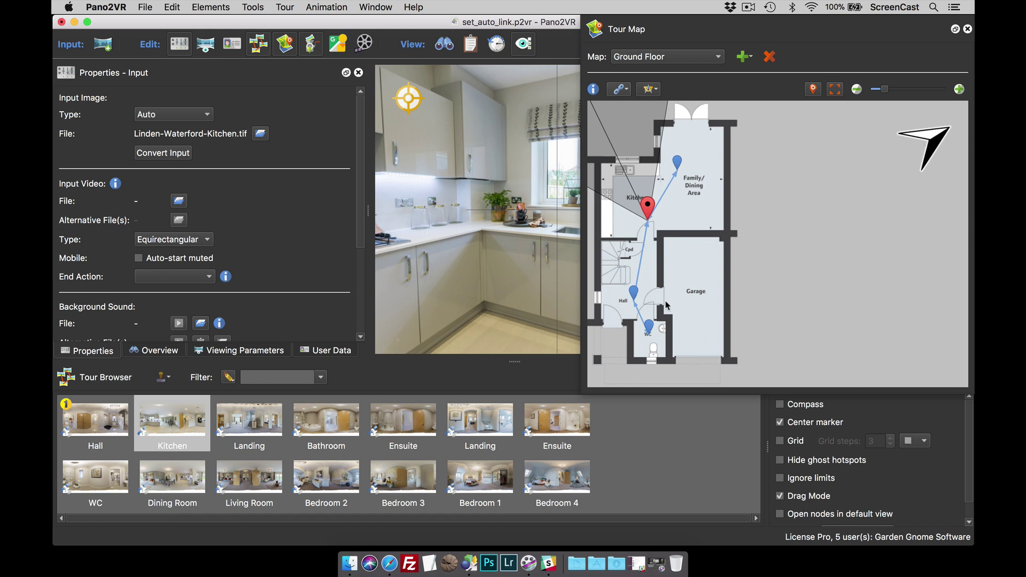
Step: Remove the WC and Hall nodes from the Ground Floor plan
click(649, 327)
click(649, 327)
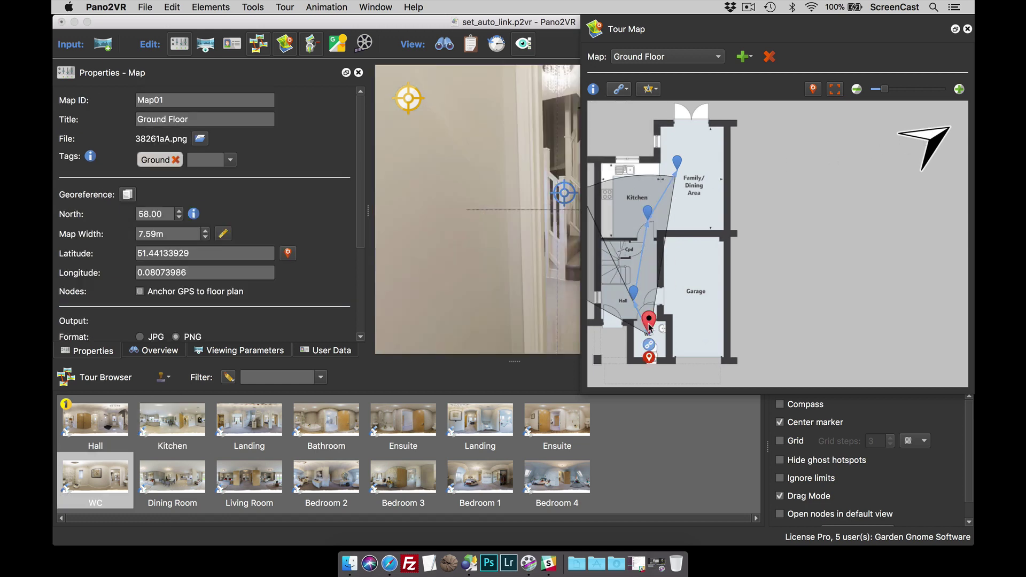
key(Delete)
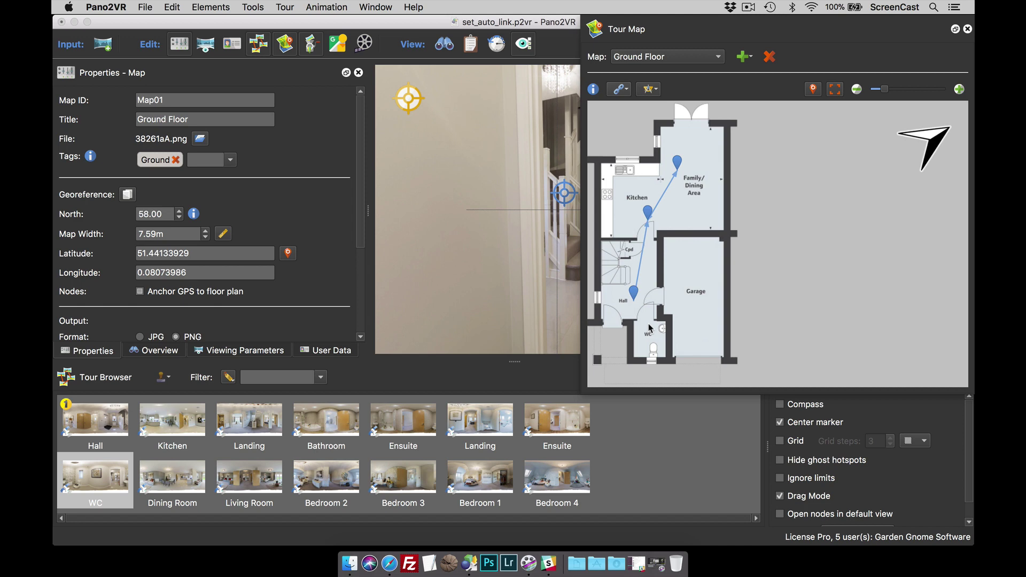
click(634, 292)
key(Delete)
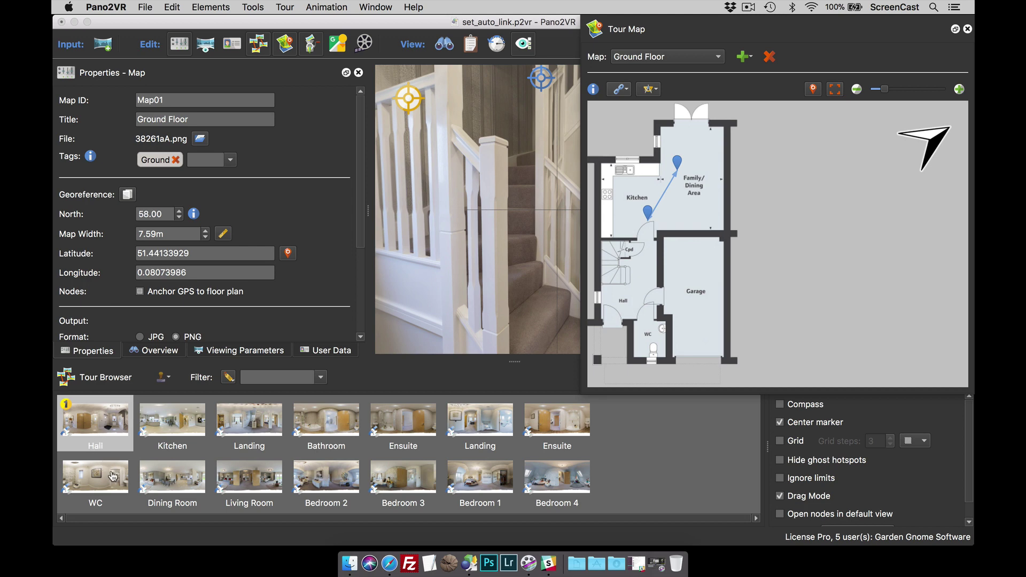
Step: Place the Hall and WC panoramas back on the Ground Floor plan and select the Kitchen node
drag(105, 475, 933, 137)
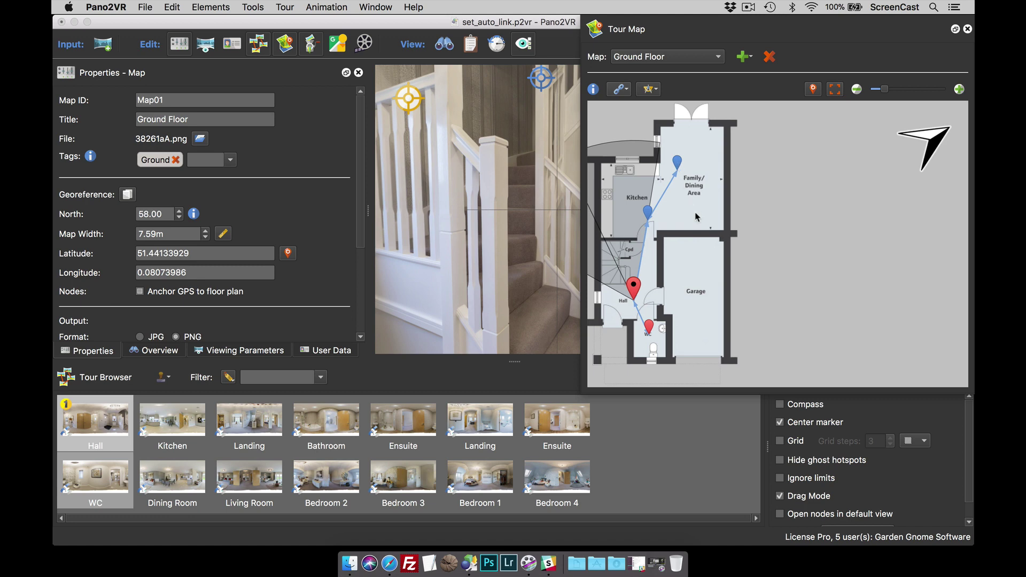
click(649, 217)
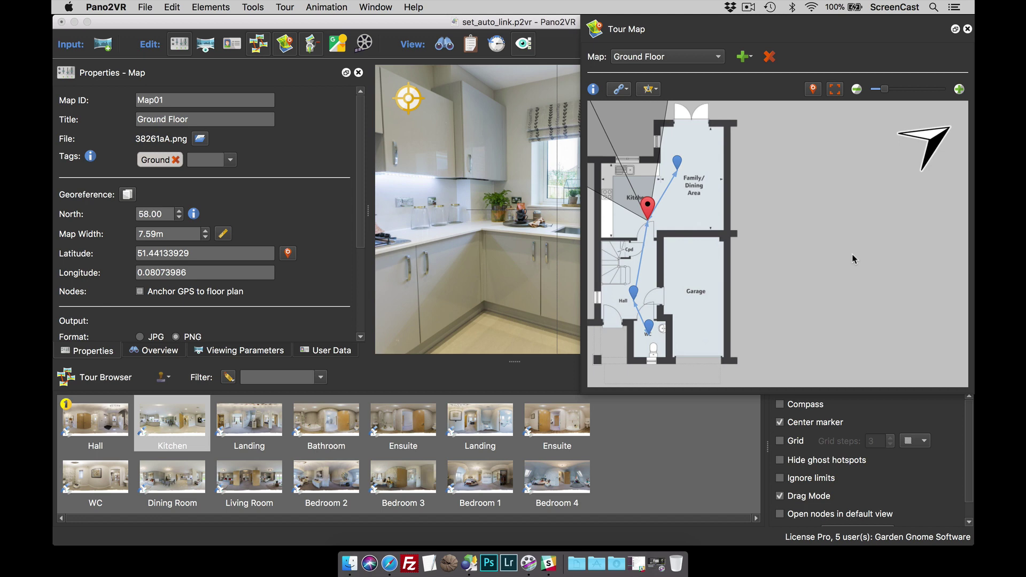
click(444, 176)
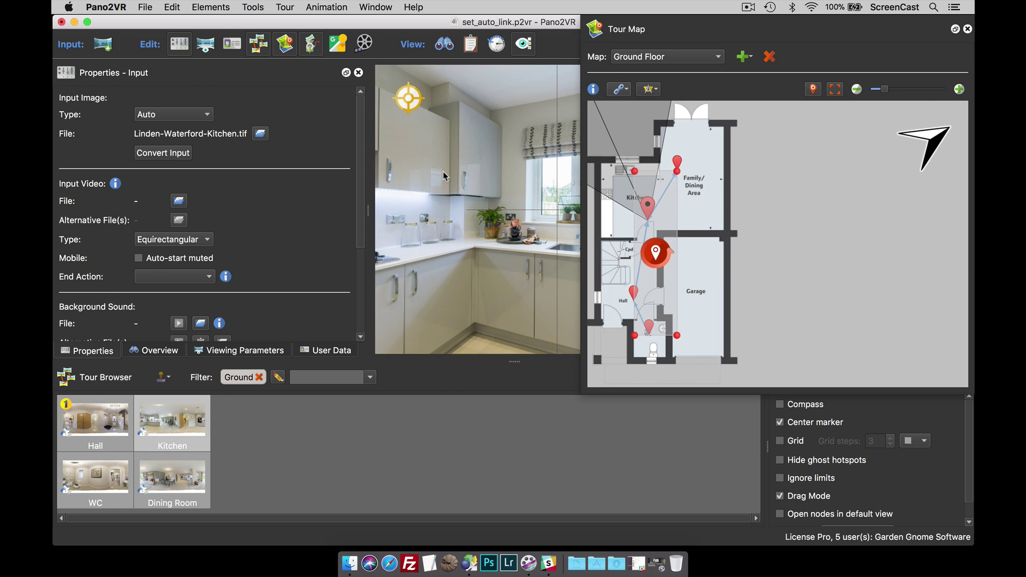
Step: Close the Tour Map, open the output's skin for editing and add a map element about 308 × 496 pixels left of the node hotspot
click(286, 47)
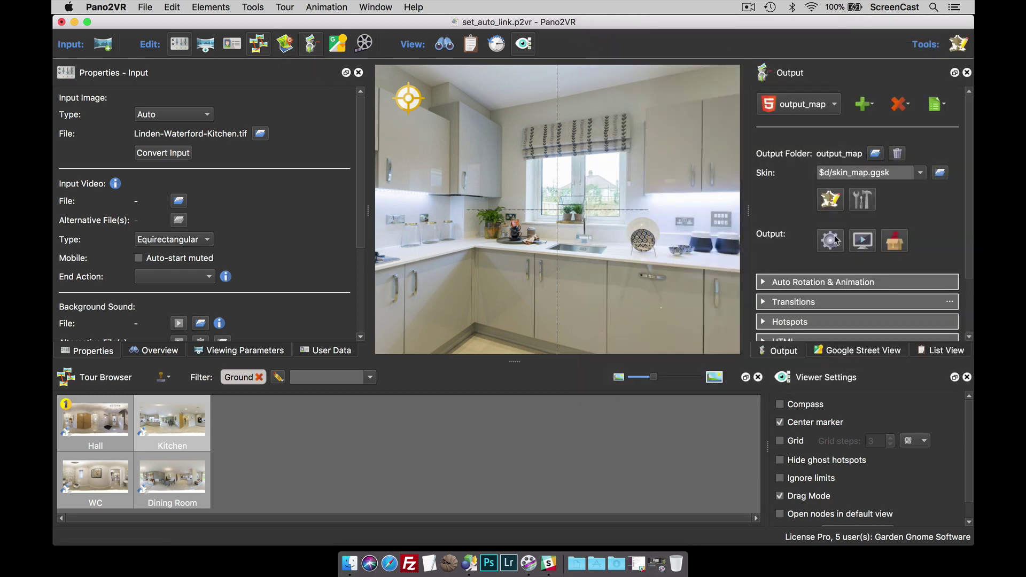
click(828, 200)
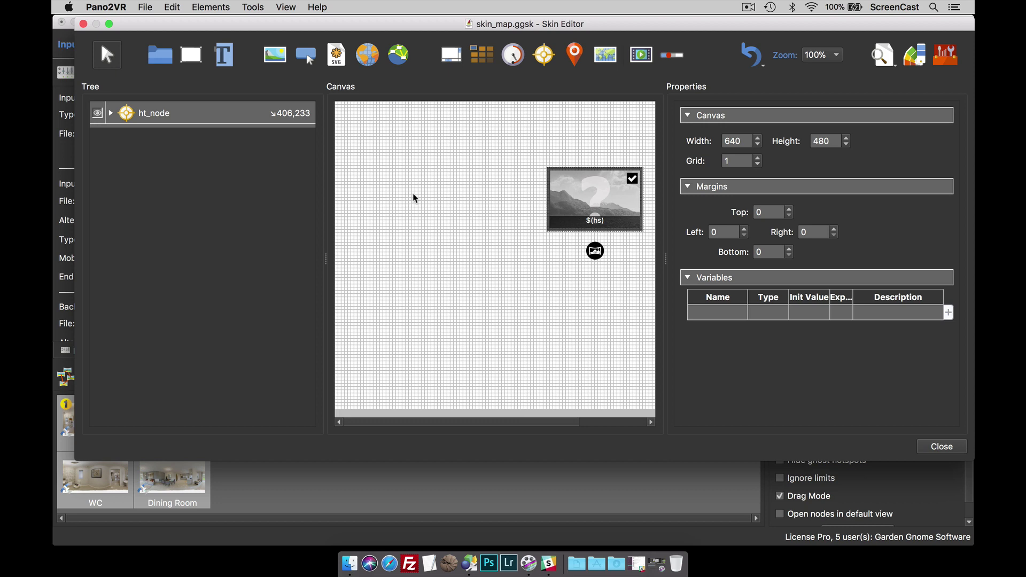
click(605, 60)
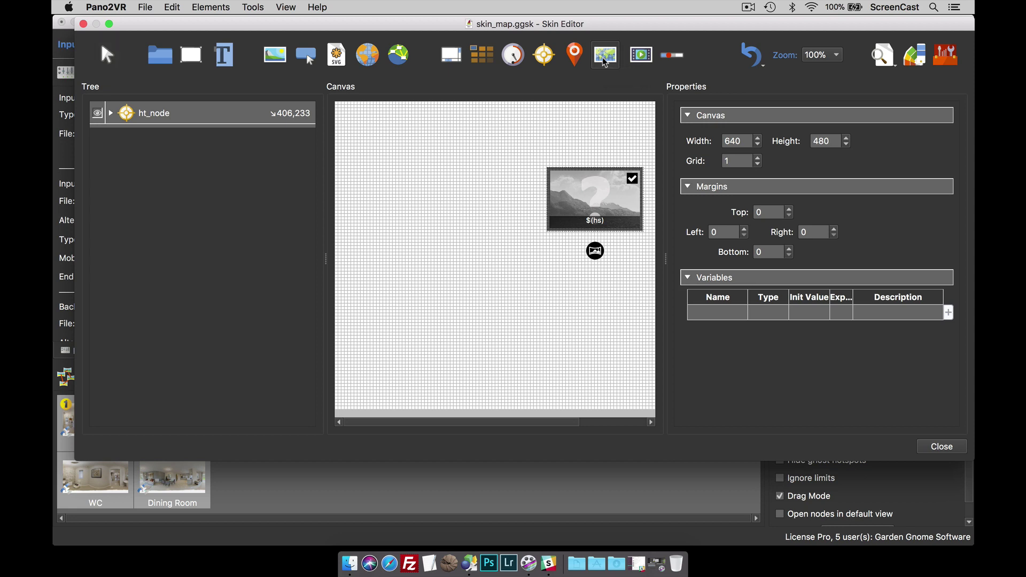
click(360, 134)
drag(382, 137, 542, 429)
Step: Set the map element's type to Floor Plan and choose Map01 as its floor plan
click(689, 308)
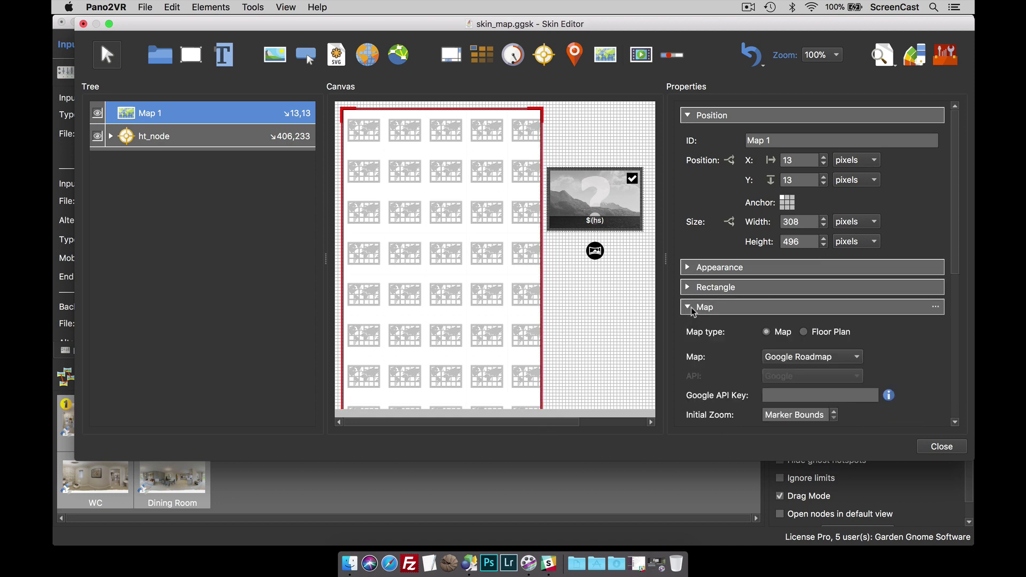
scroll(838, 272, down, 5)
scroll(837, 271, up, 3)
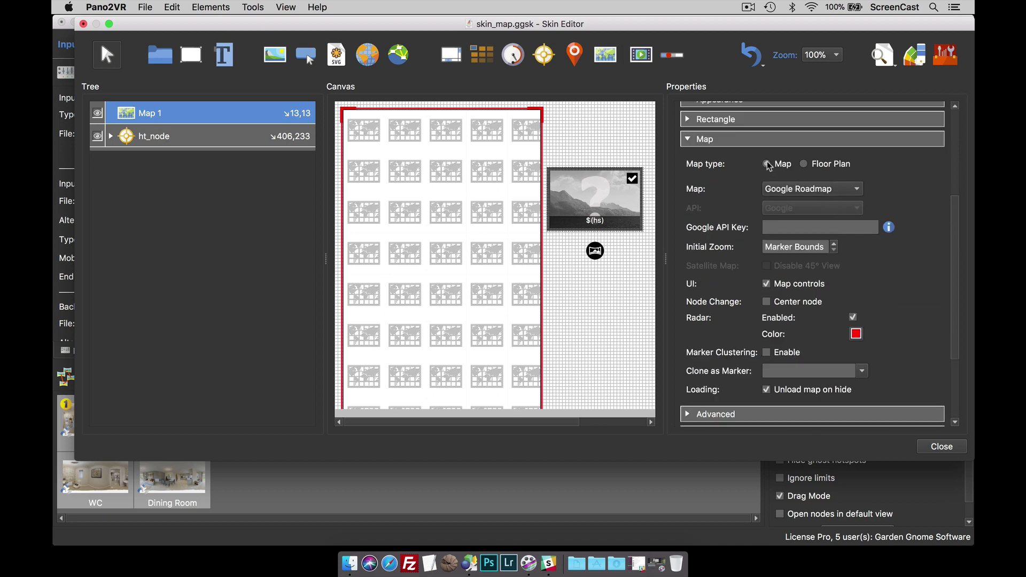
click(804, 165)
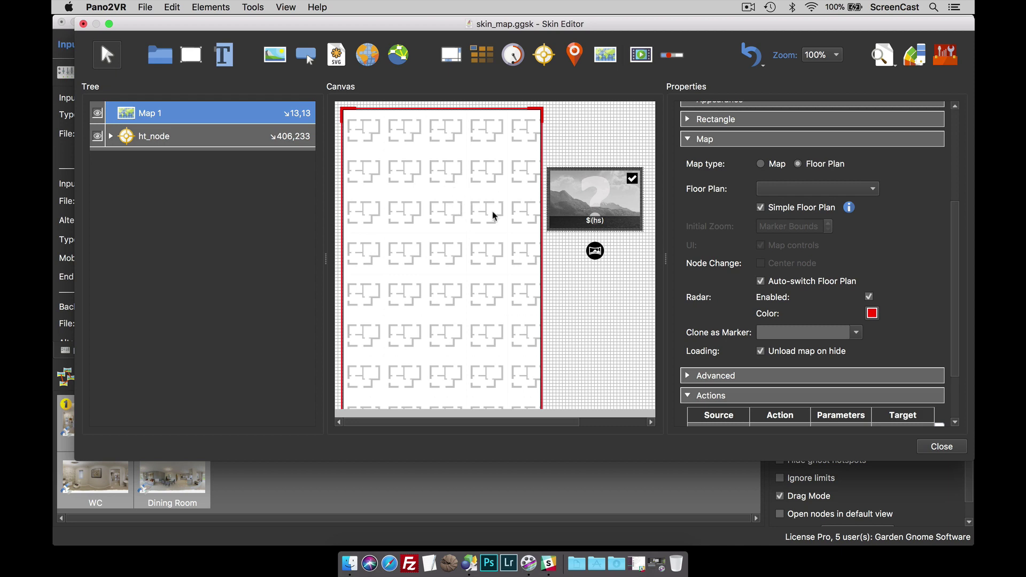
click(808, 191)
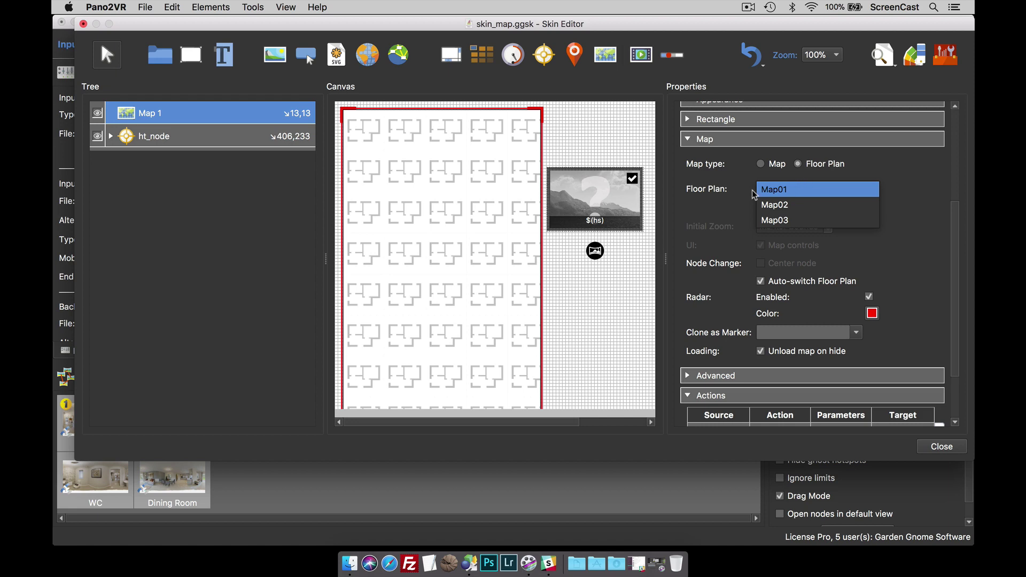
click(782, 190)
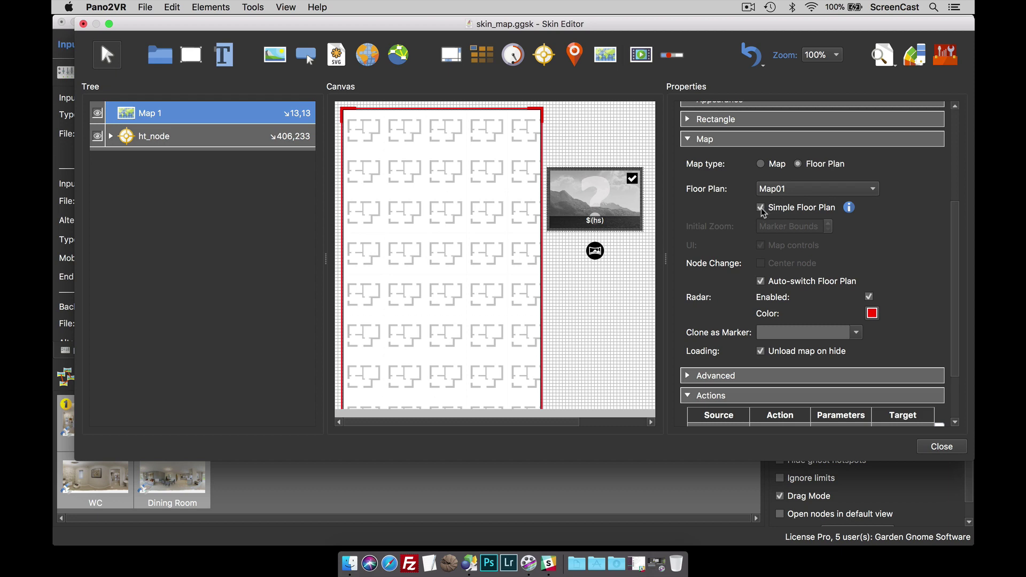
Step: Turn off Simple Floor Plan for the map element, leave Center node off, and close the skin with its changes saved
click(763, 210)
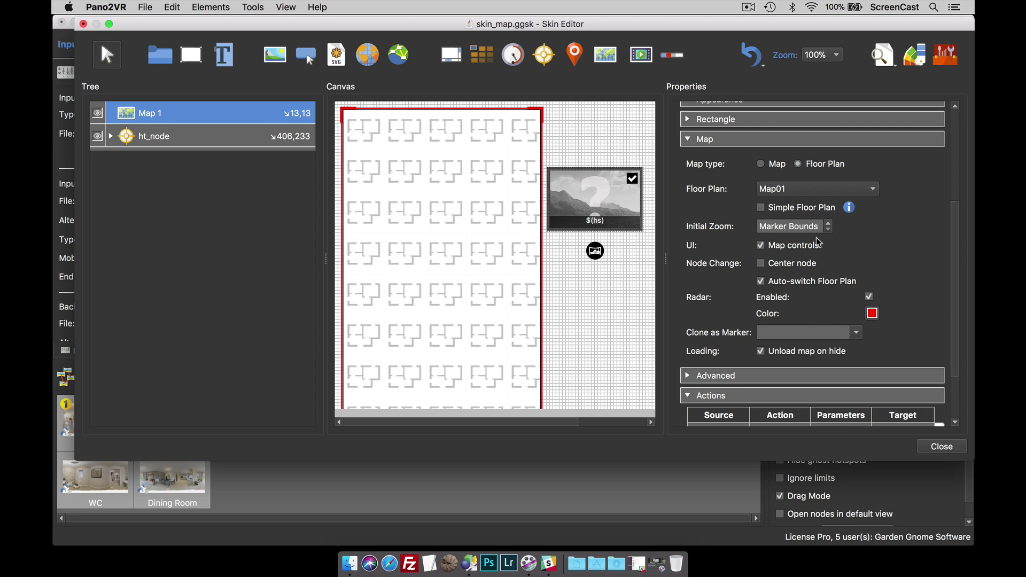
click(761, 265)
click(761, 264)
click(940, 447)
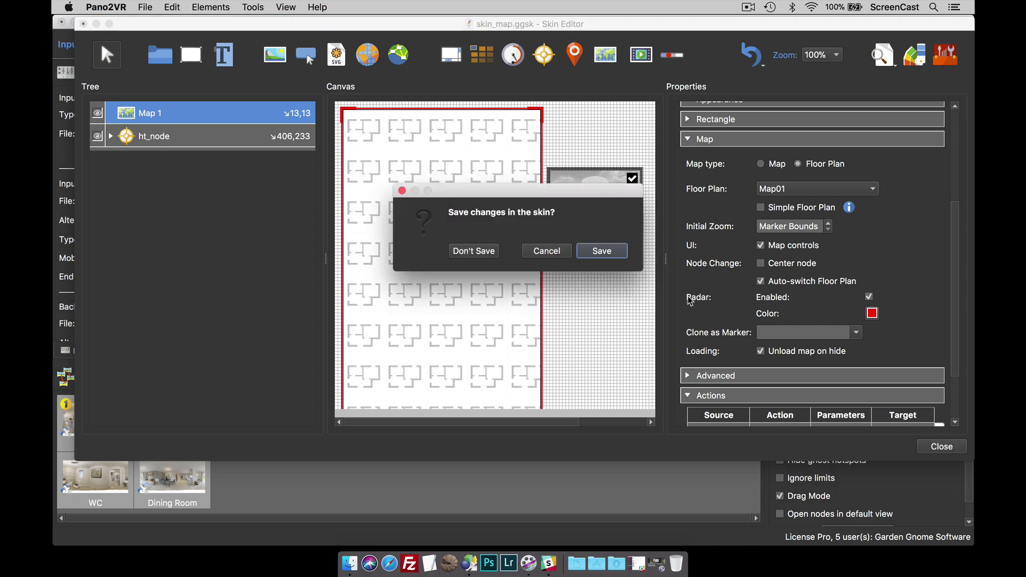
click(613, 254)
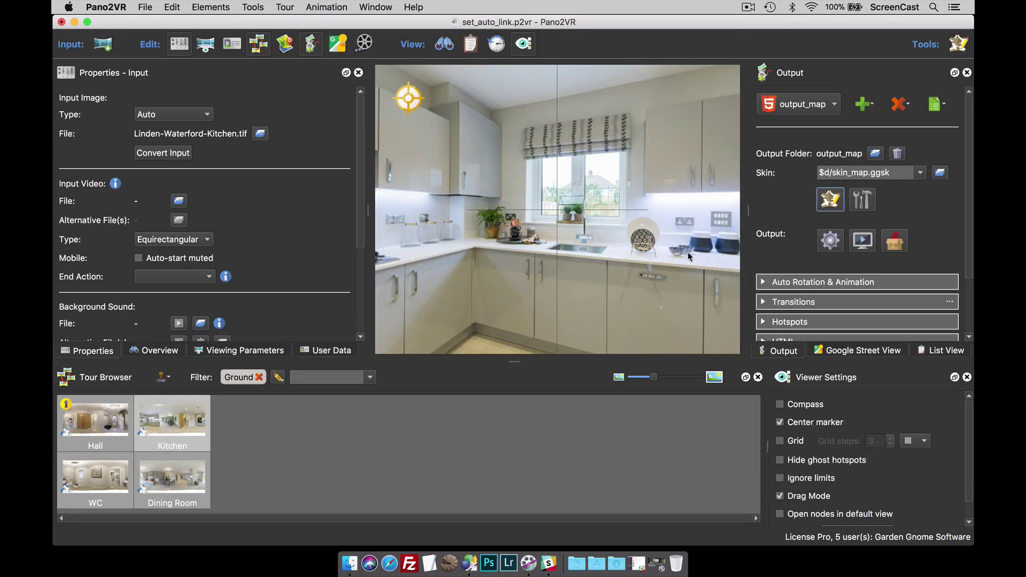
Step: Generate the output, open it in the browser and test zooming the floor plan in and out
click(830, 240)
click(616, 291)
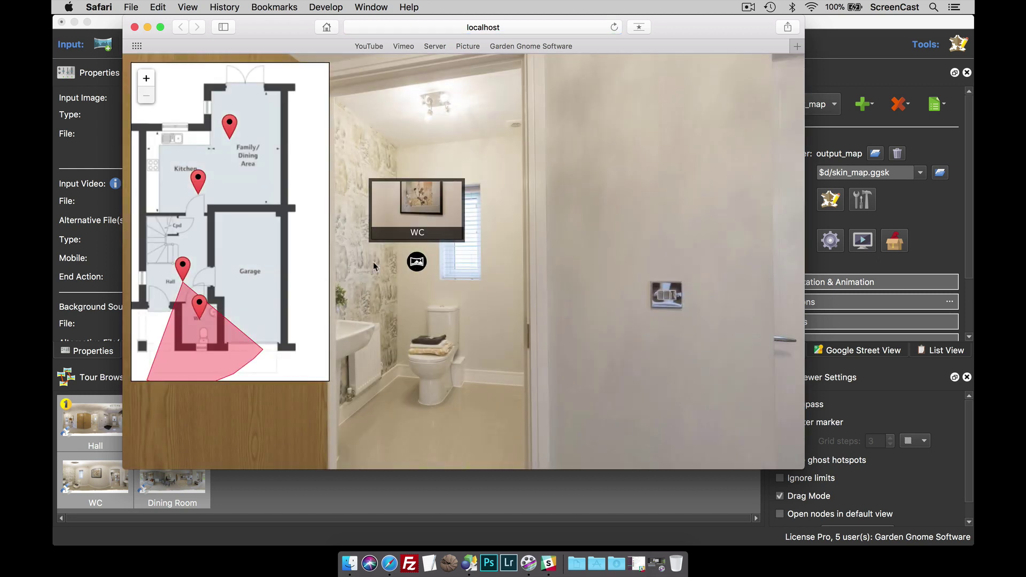
scroll(255, 206, up, 2)
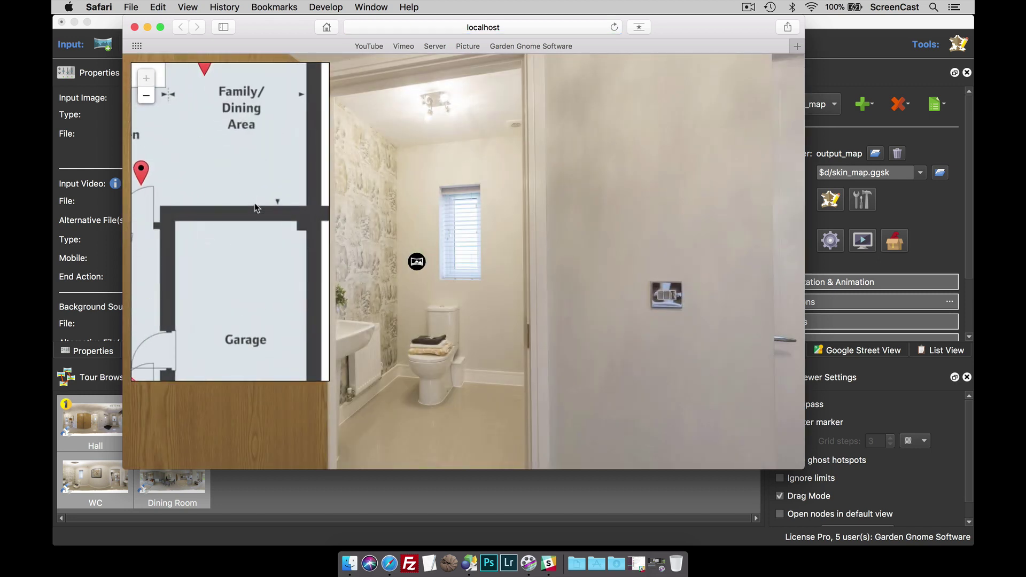
scroll(256, 205, down, 2)
scroll(255, 205, up, 2)
scroll(255, 203, down, 3)
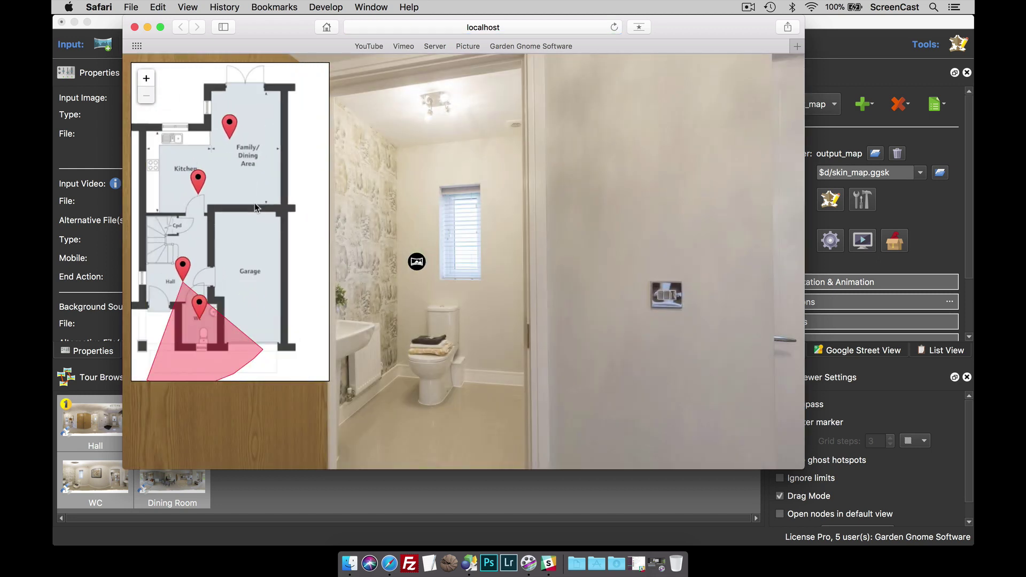
Step: Test moving between ground floor rooms, return to the Hall through its floor plan marker, and close the preview
mouse_move(550, 346)
mouse_down()
mouse_move(405, 348)
mouse_move(553, 344)
mouse_up()
click(496, 259)
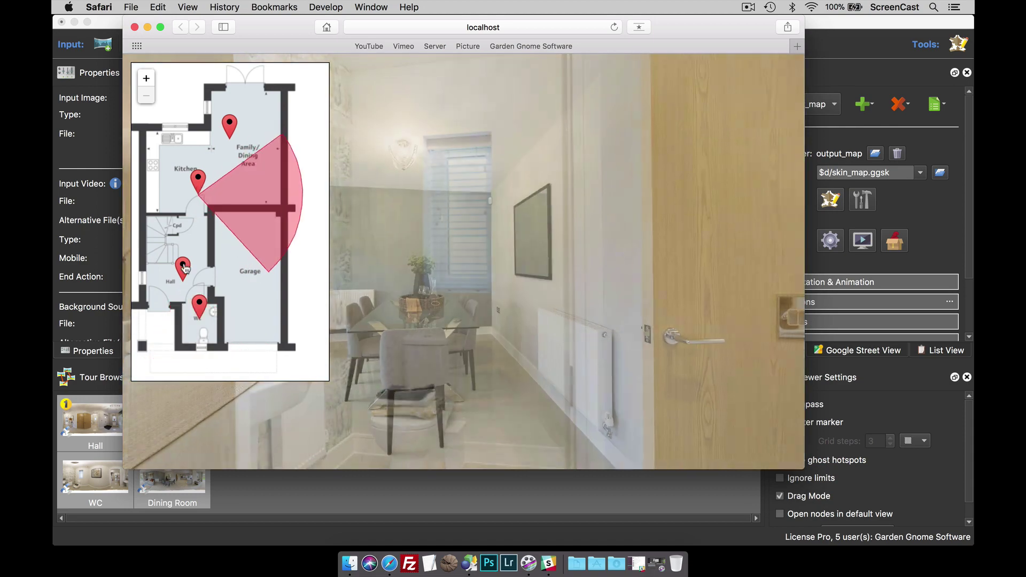
click(185, 267)
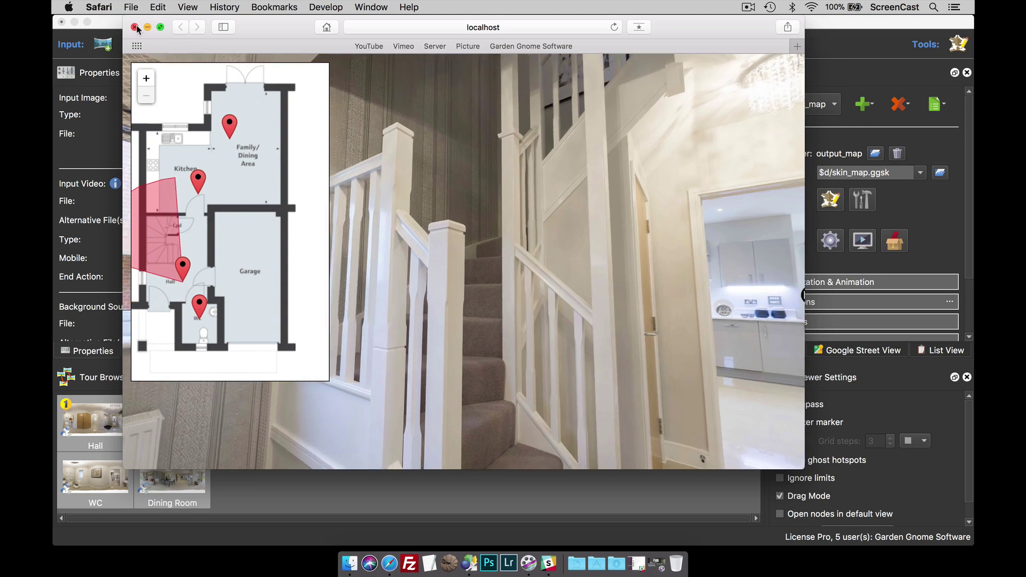
click(135, 26)
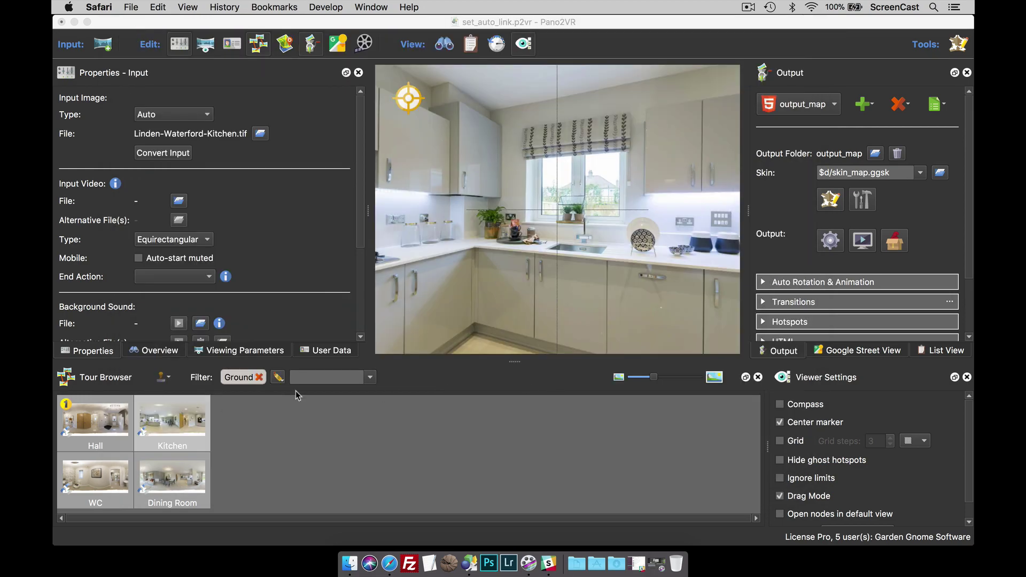
Step: Clear the Ground filter and add a hotspot on the Hall's staircase that links to the first-floor Landing
click(259, 377)
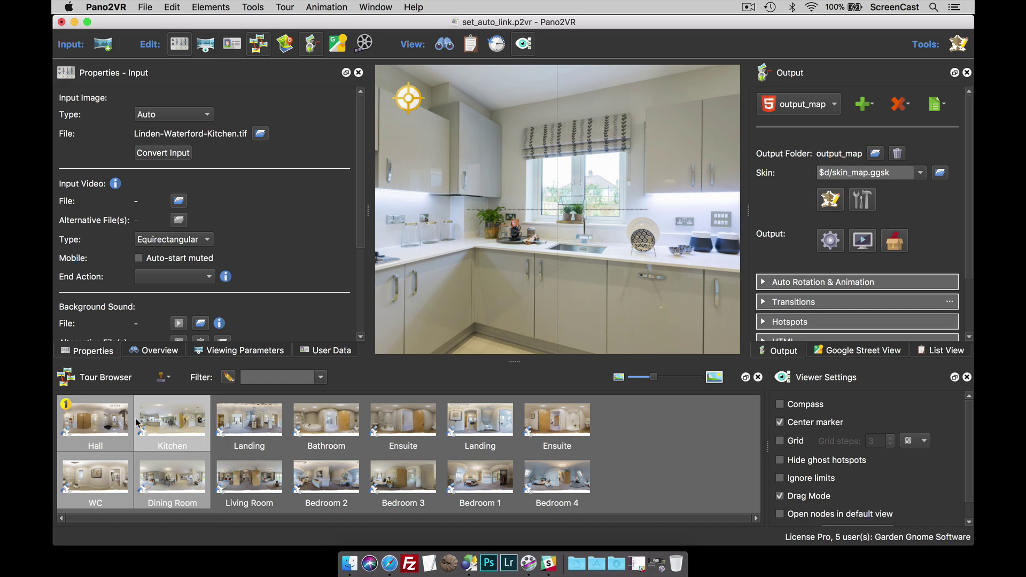
click(98, 425)
drag(569, 187, 584, 274)
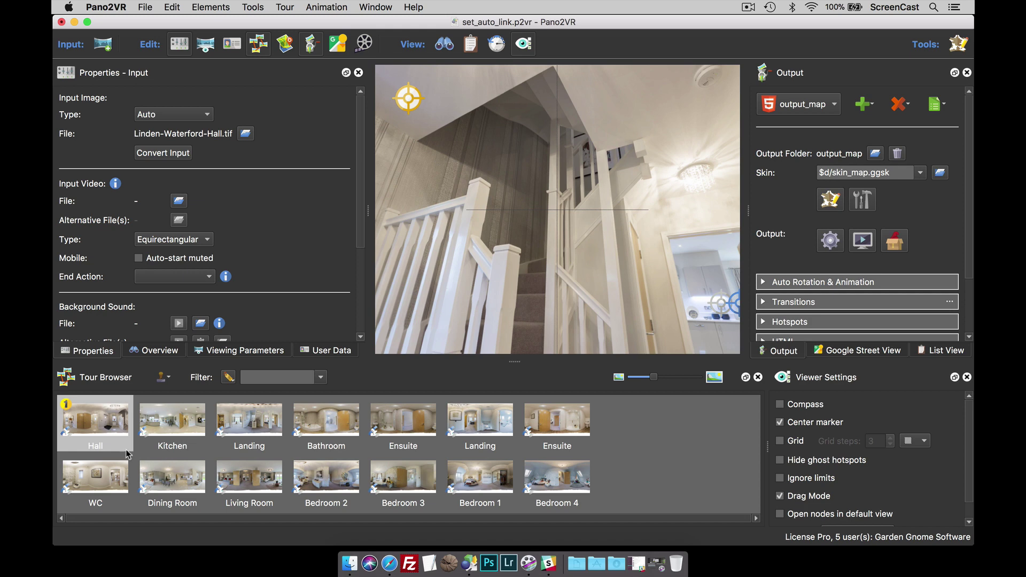
drag(251, 426, 555, 198)
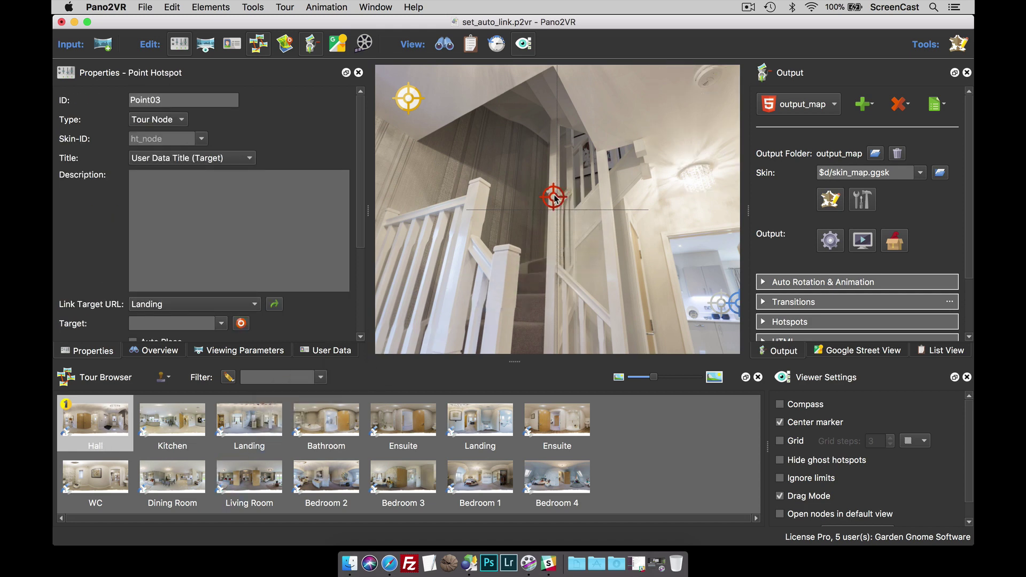
Step: Regenerate the output, test the staircase hotspot from the Hall to the Landing in the browser, and close the preview
click(829, 240)
click(612, 293)
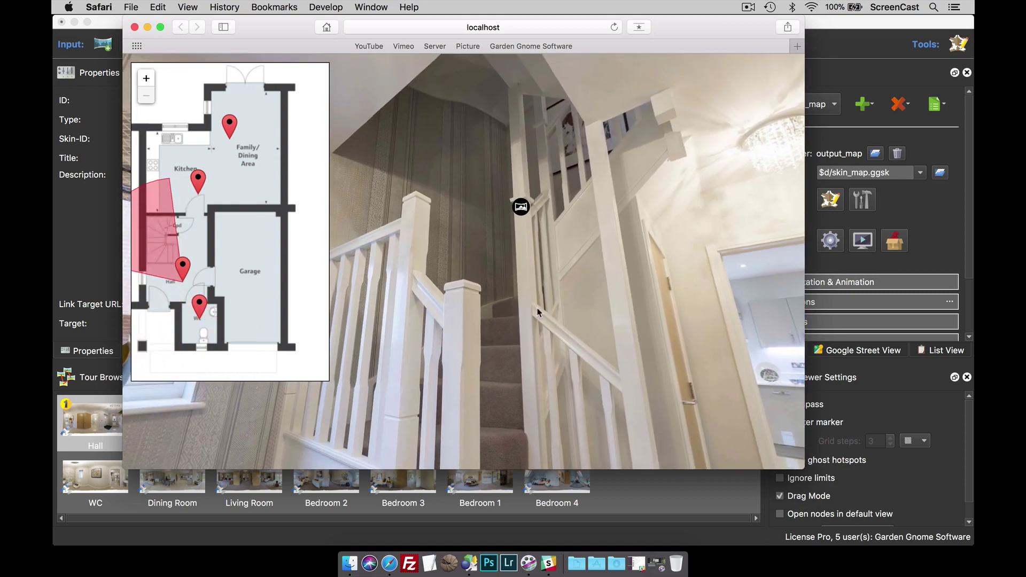
mouse_move(523, 210)
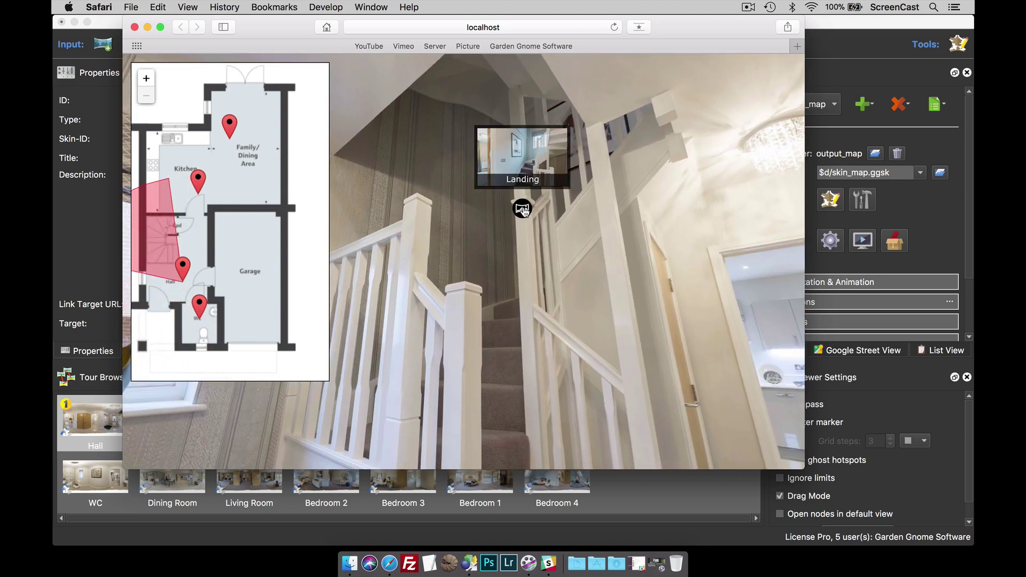
click(523, 210)
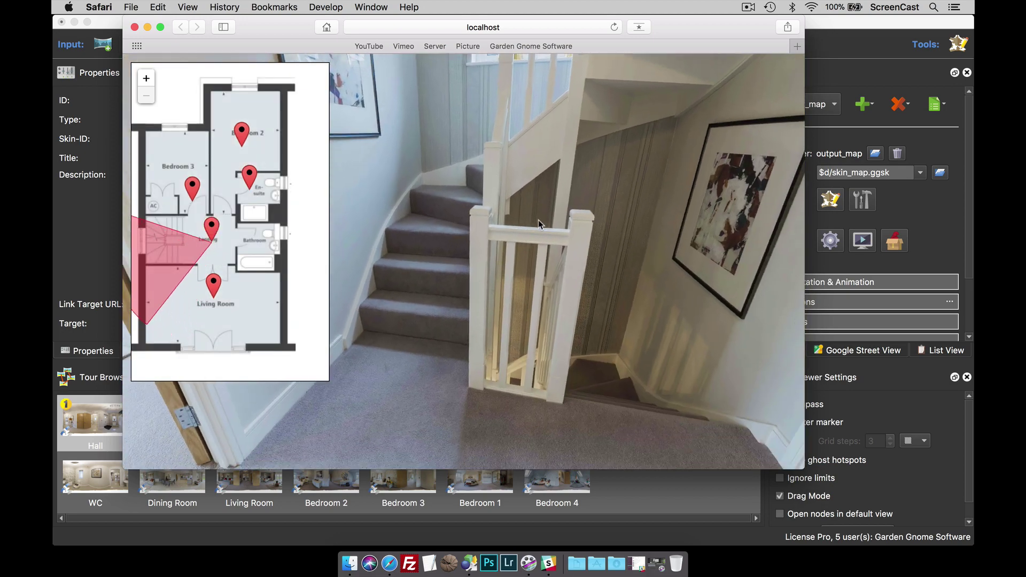
click(136, 27)
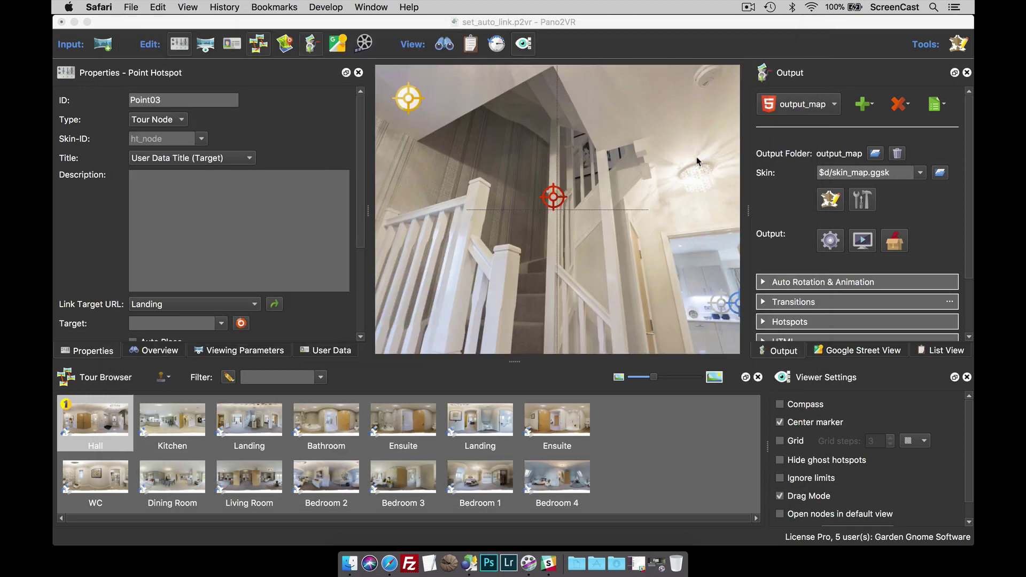
Step: In the first-floor Landing, add a hotspot to the Hall on the downward stairs and one to the second-floor Landing on the upward stairs
click(252, 425)
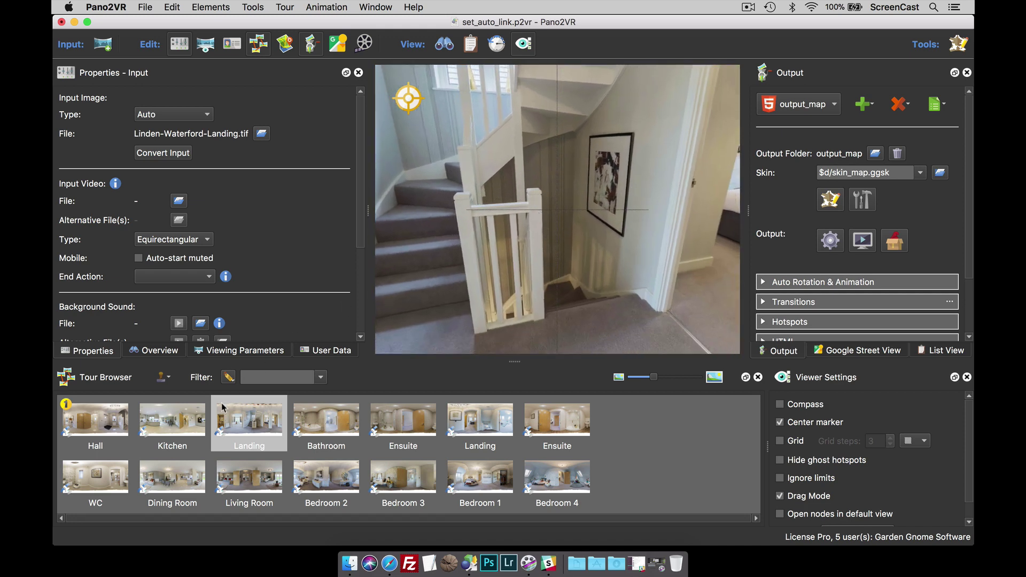
drag(101, 441, 565, 281)
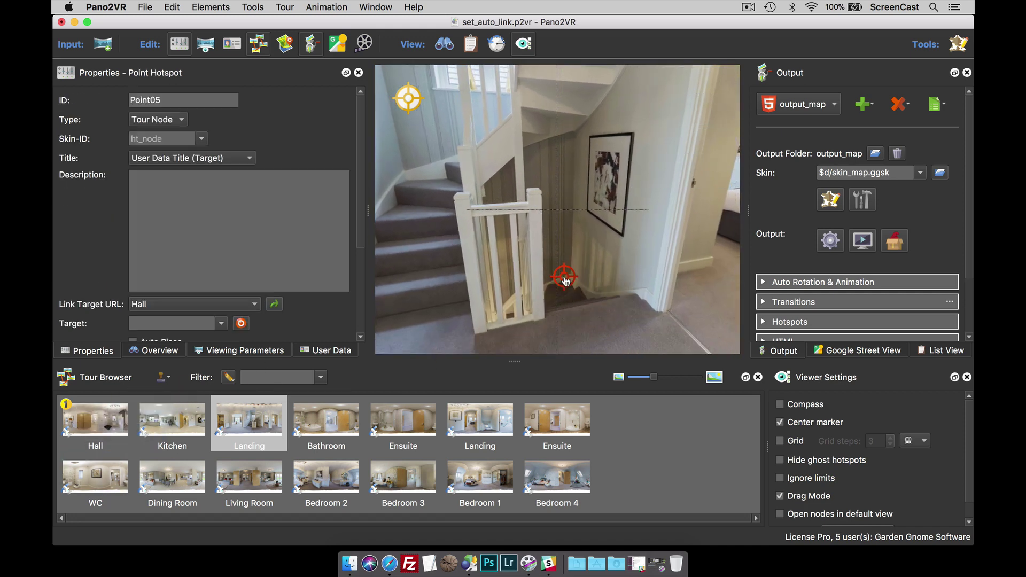
click(537, 188)
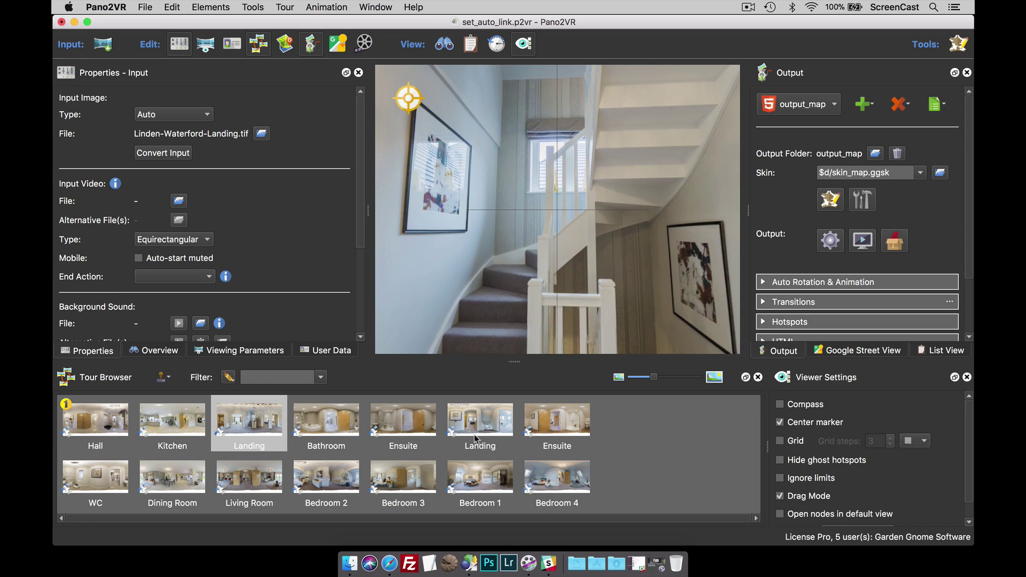
drag(480, 437, 553, 181)
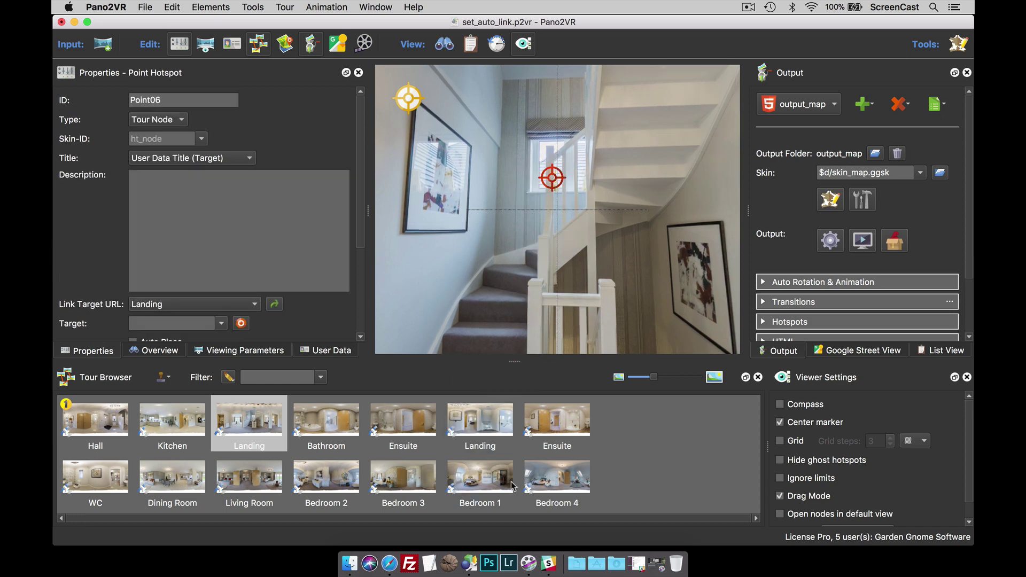
Step: In the second-floor Landing, add a hotspot above the downward stairs that links to the first-floor Landing
click(486, 429)
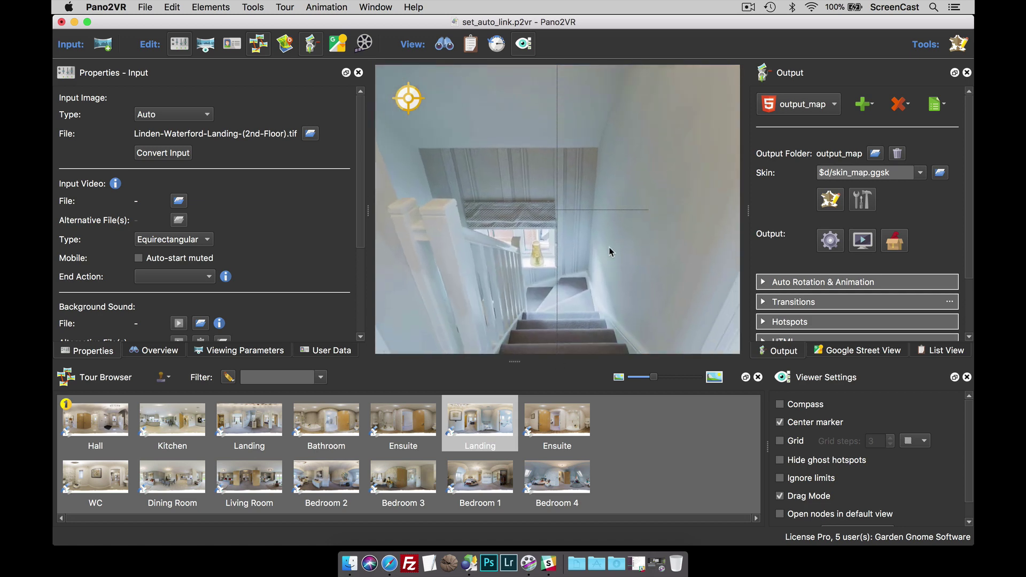
drag(611, 251, 613, 214)
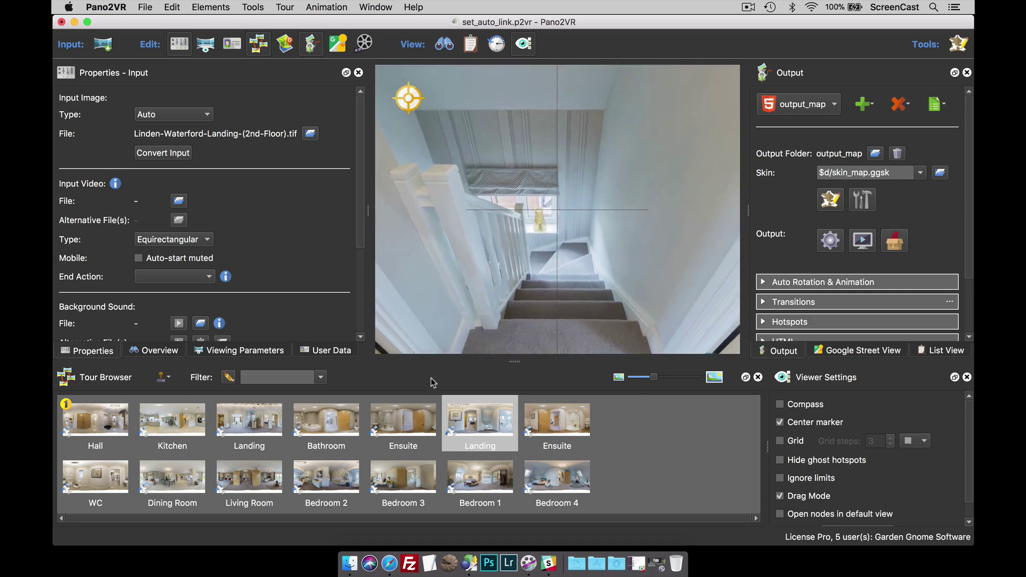
drag(249, 422, 570, 203)
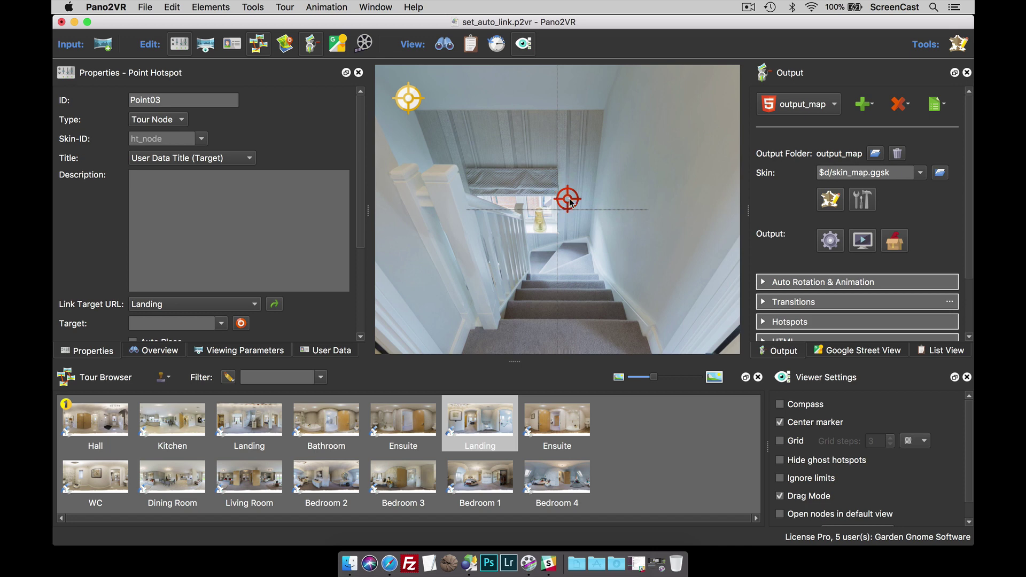
Step: Regenerate the output and test the stair hotspots from the Hall up to the second-floor Landing and back down one floor
click(831, 241)
click(617, 289)
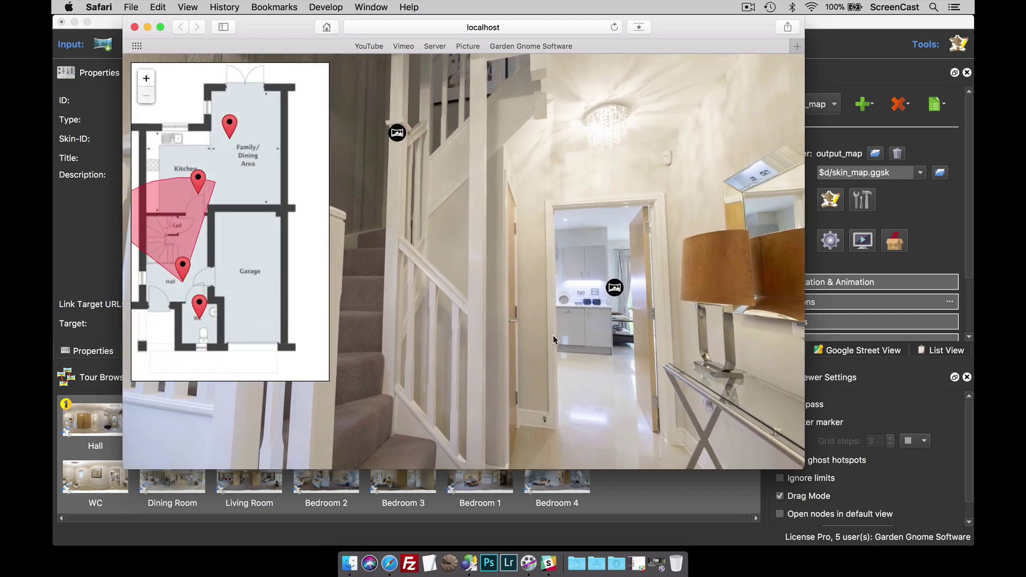
click(409, 138)
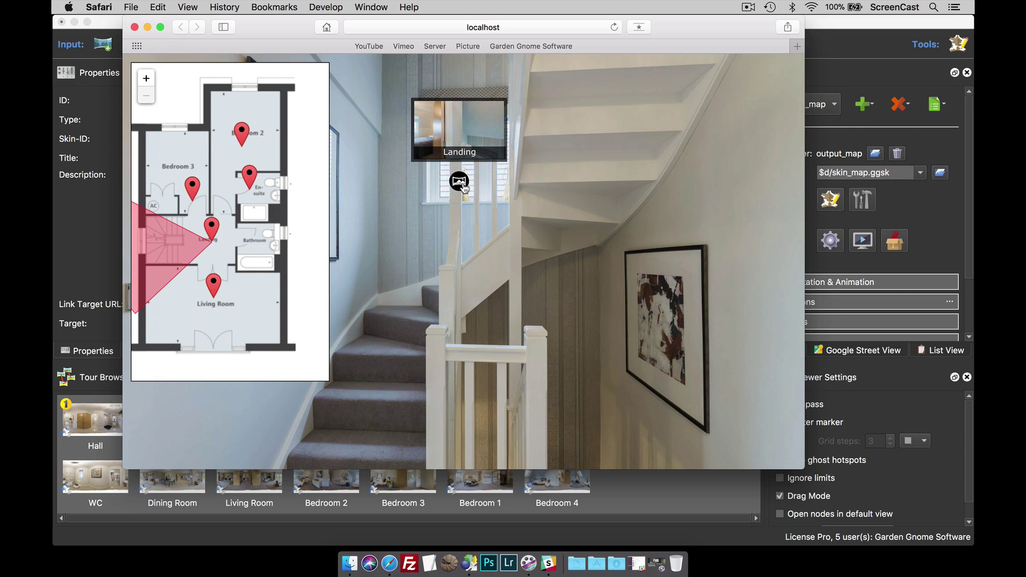
click(459, 181)
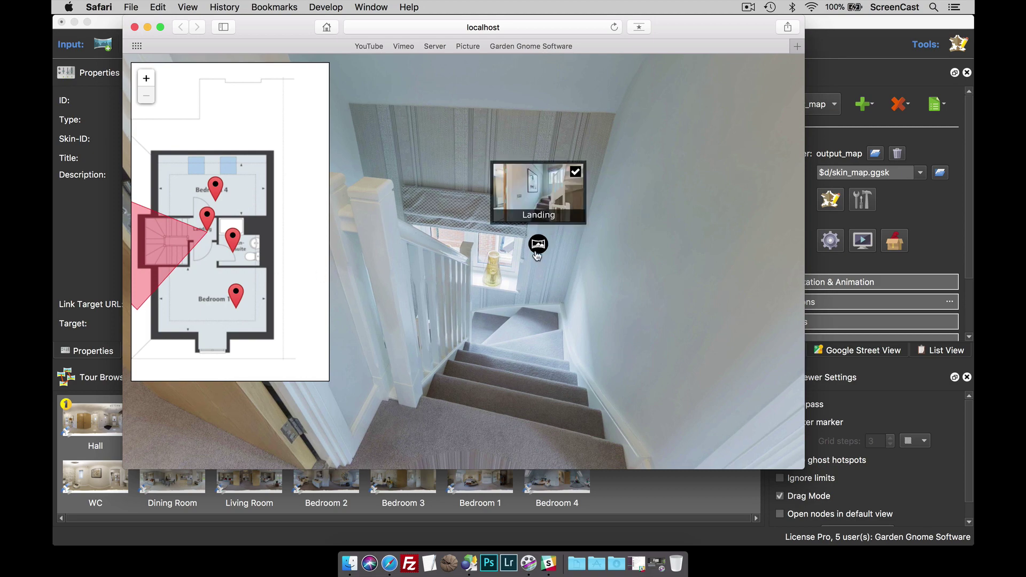
click(538, 245)
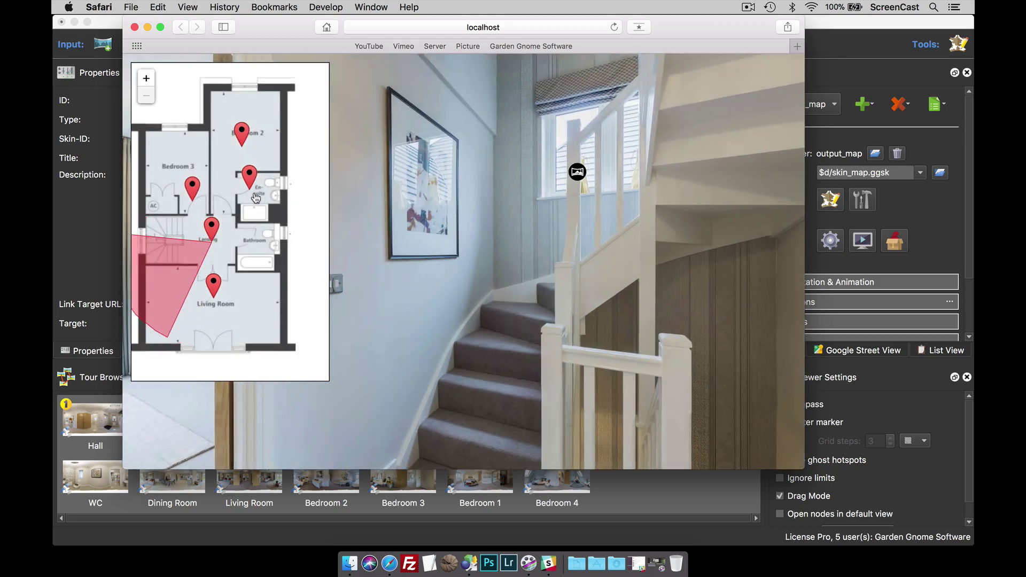
Step: Follow the downward stair hotspot from the first-floor Landing back to the Hall and close the preview
drag(633, 330, 559, 289)
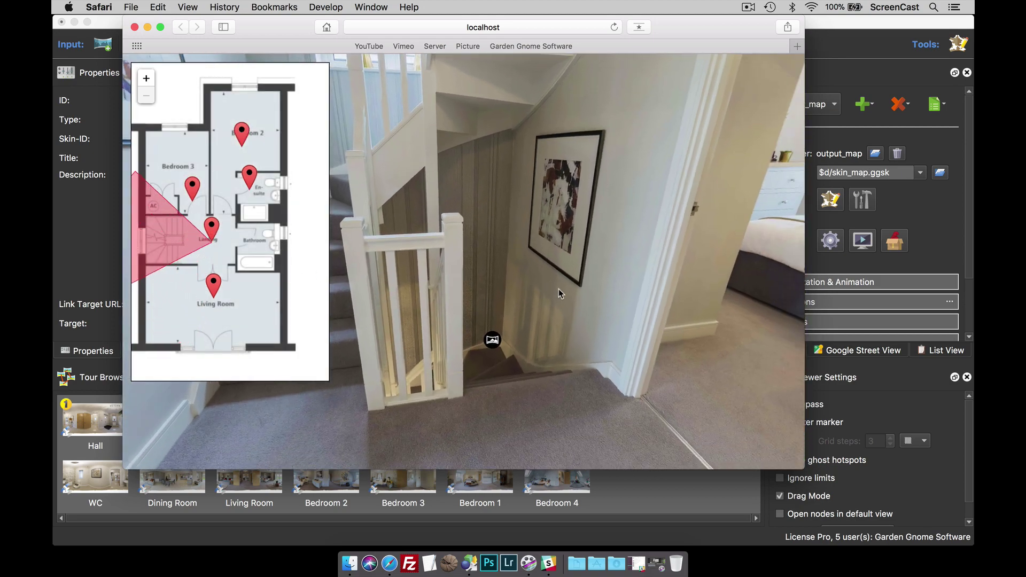
click(510, 344)
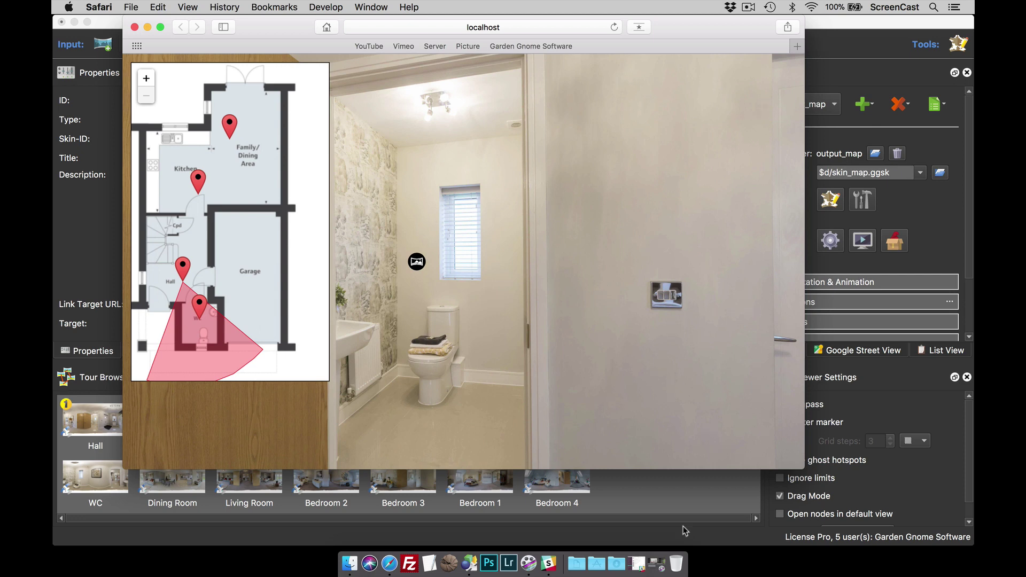
click(136, 27)
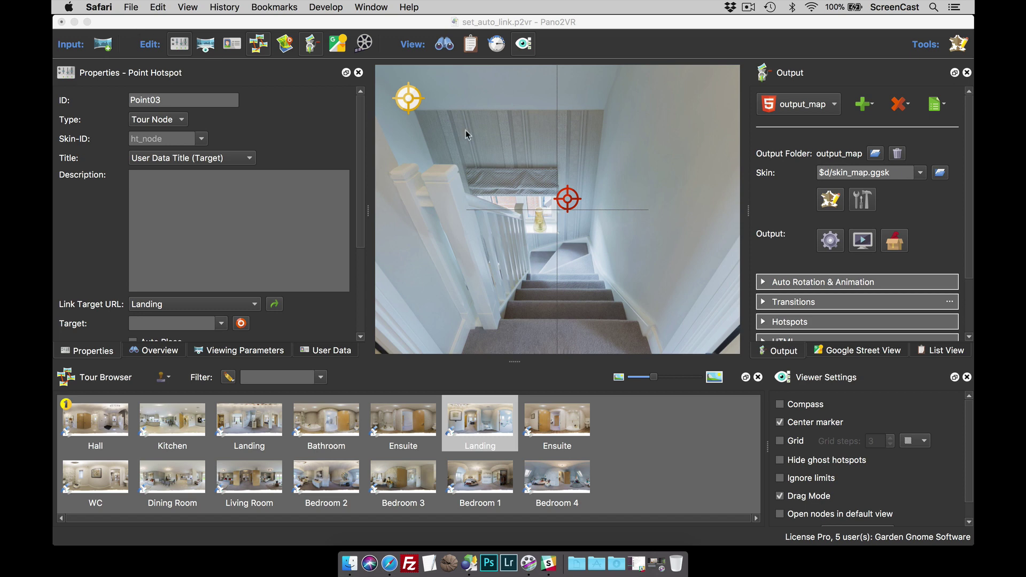
Step: Open the skin for editing and add skin3-47.svg from the desktop to the canvas below the hotspot template
click(829, 201)
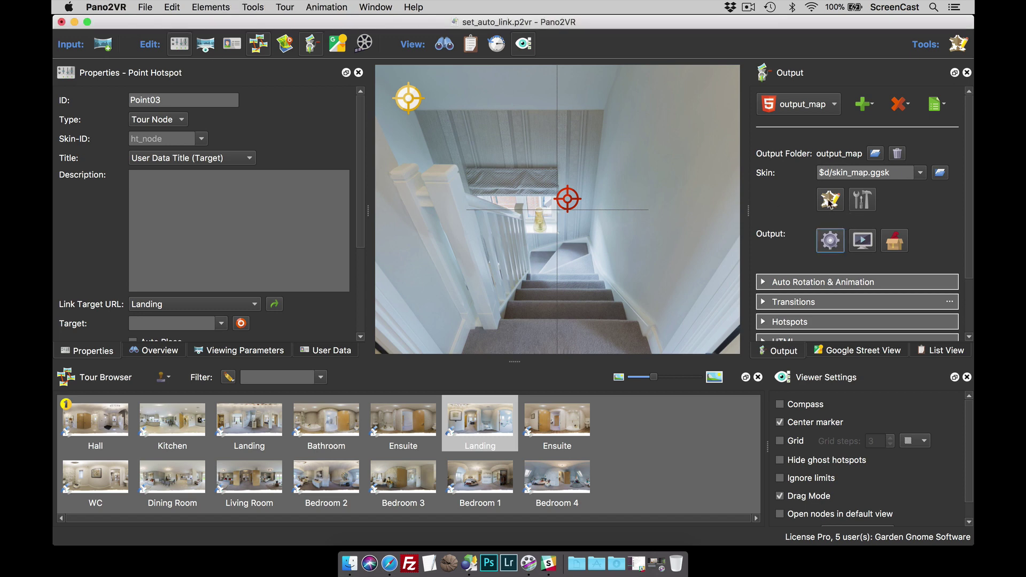
click(829, 200)
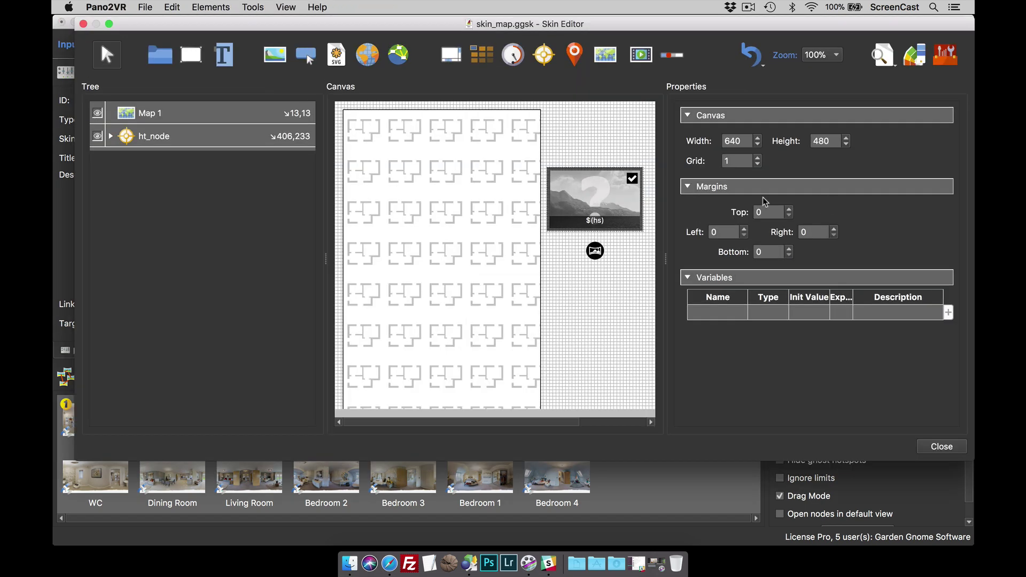
drag(189, 30, 137, 47)
drag(371, 24, 236, 21)
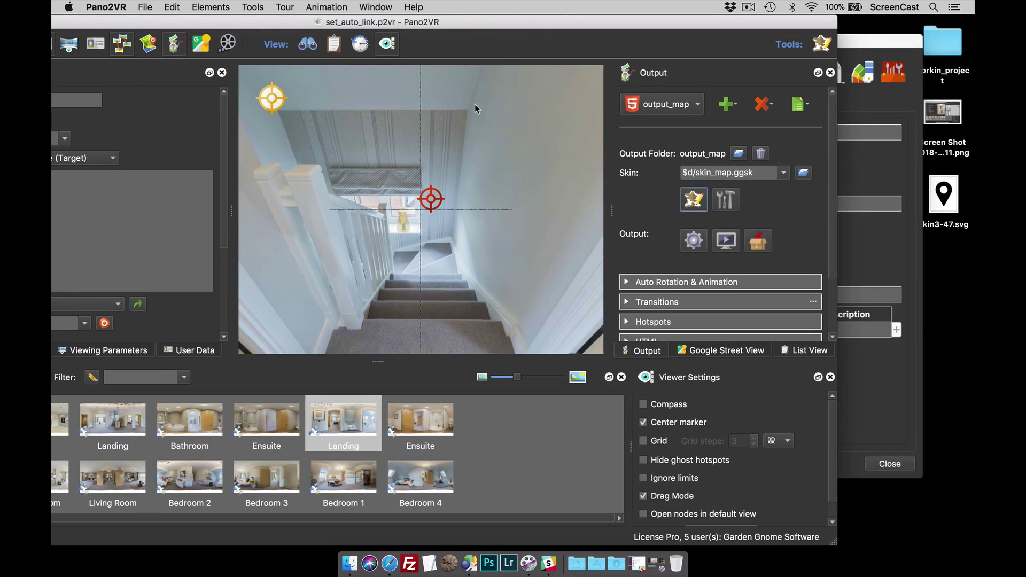
click(880, 43)
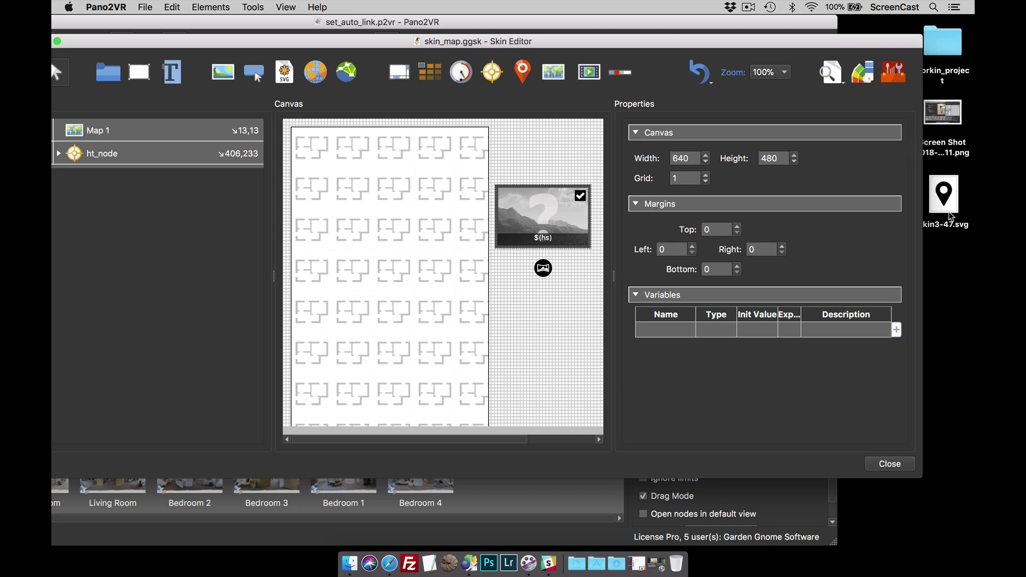
drag(938, 206, 554, 327)
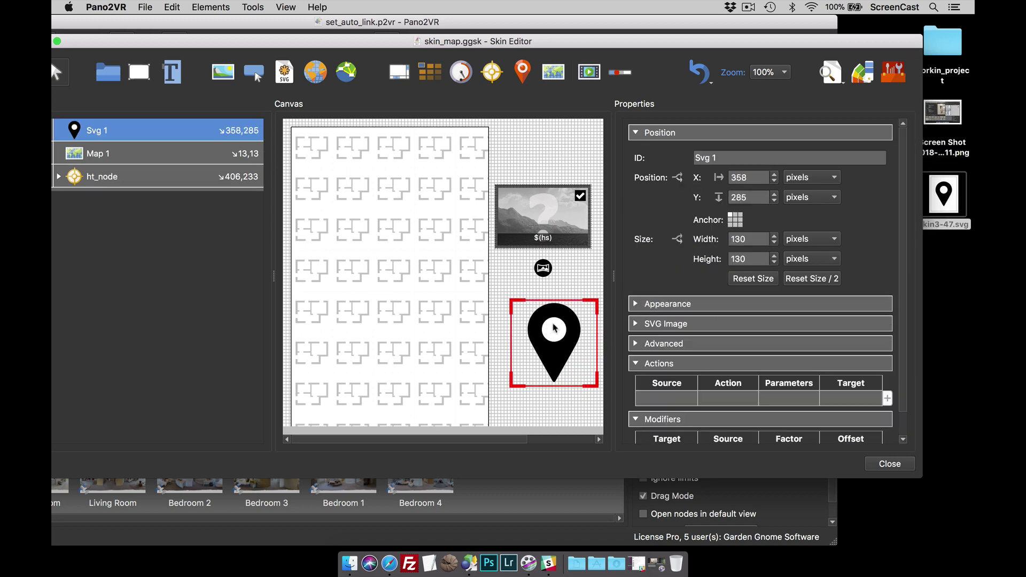
Step: Resize the pin graphic to 32 × 32 pixels, place it above the hotspot preview image, and set its ID to map_pin
double_click(750, 242)
text(32)
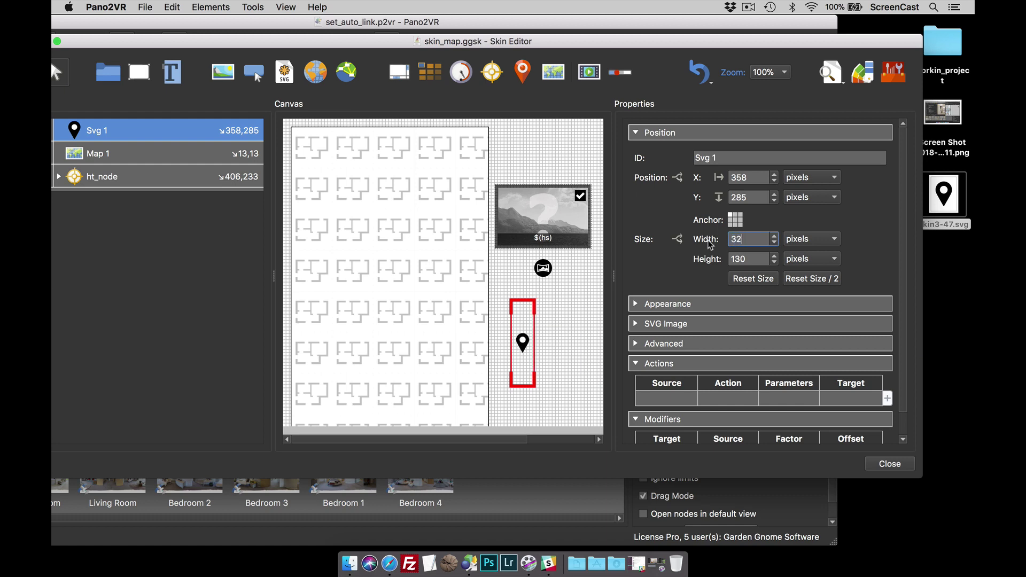
key(Tab)
text(32)
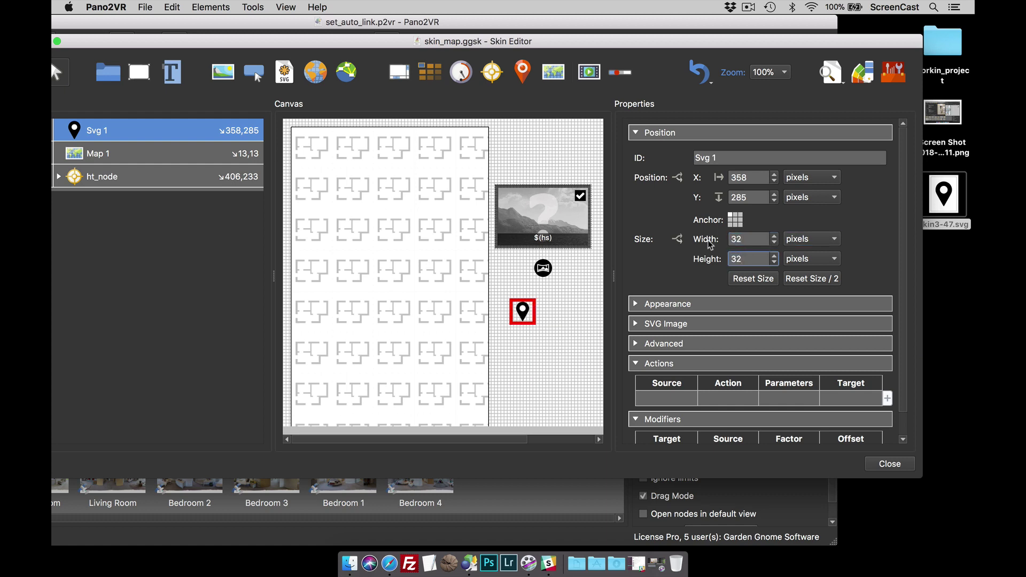
drag(523, 312, 547, 143)
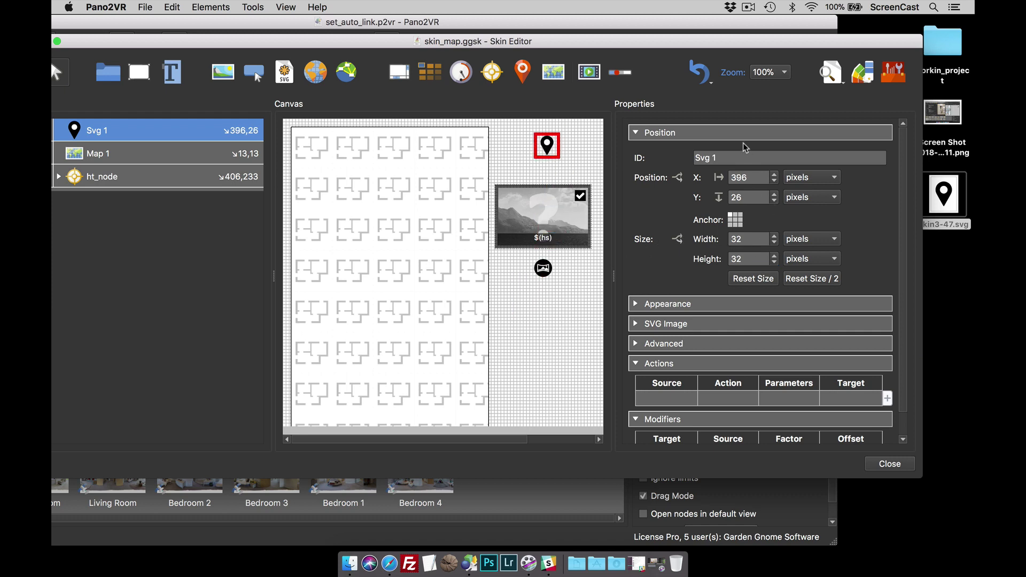
drag(723, 155, 690, 158)
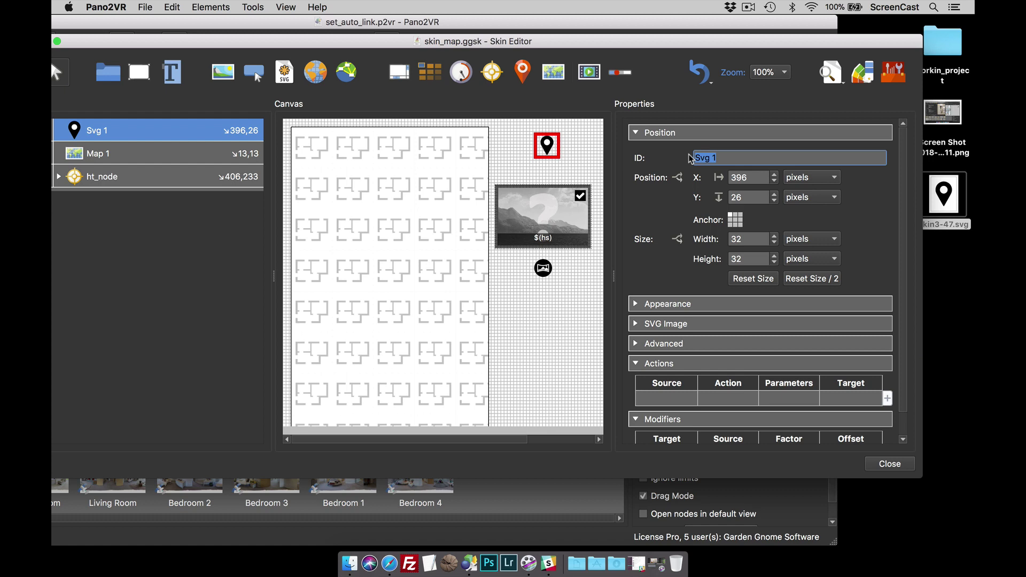
text(map_pin)
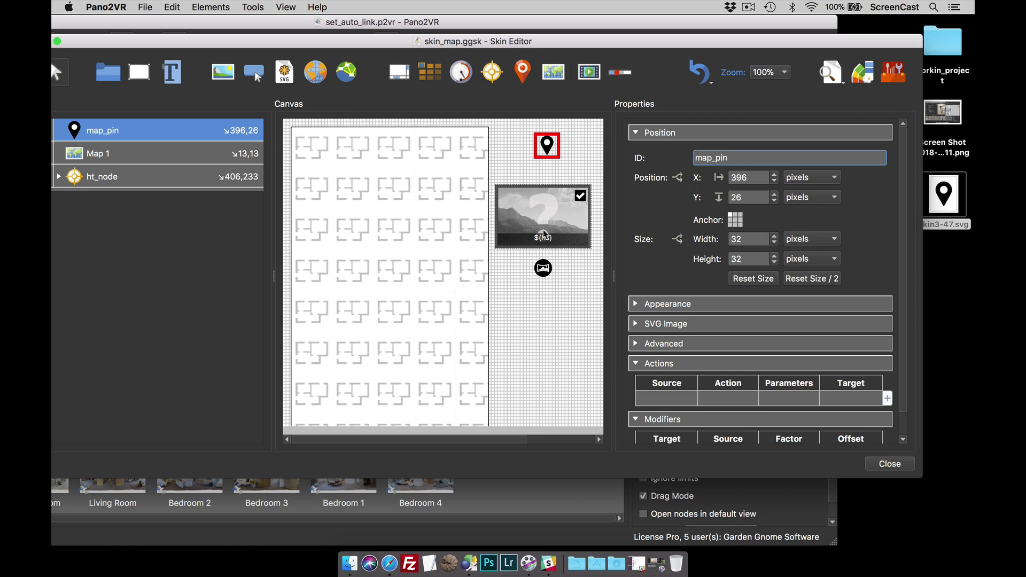
Step: Set the Map 1 element to clone map_pin as its marker, and save the skin
click(396, 262)
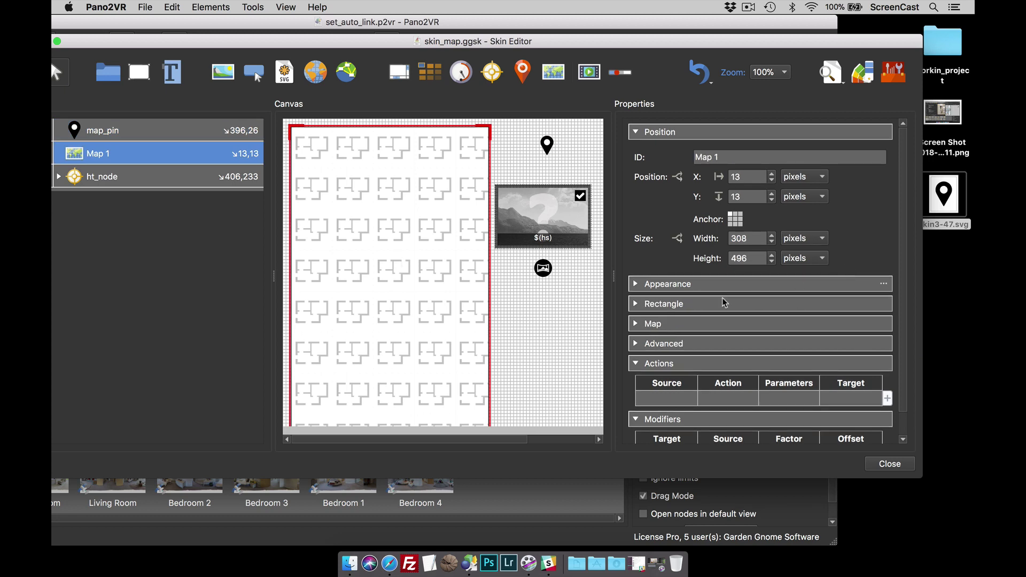
click(726, 324)
scroll(775, 323, down, 5)
scroll(775, 323, up, 3)
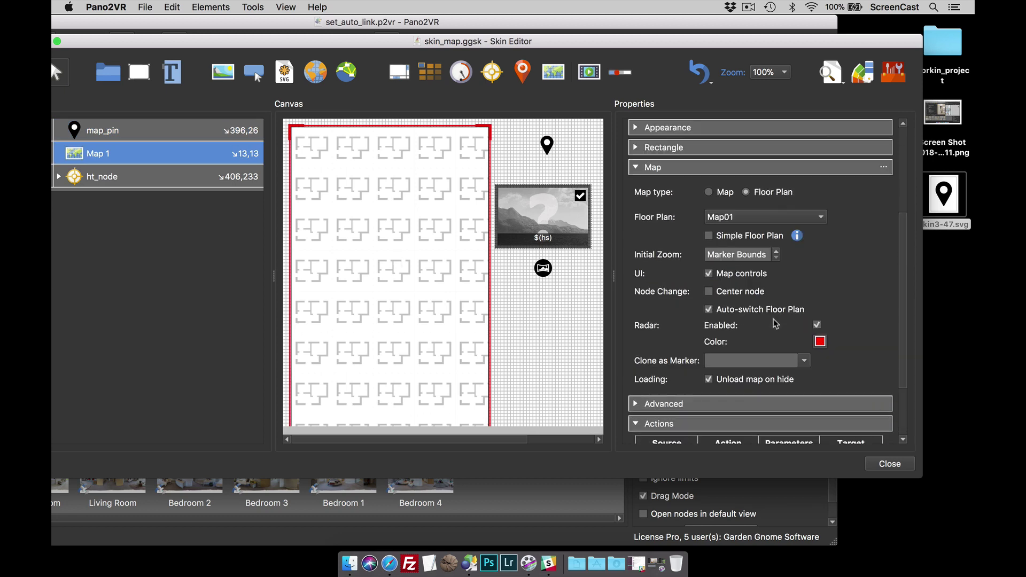
click(803, 363)
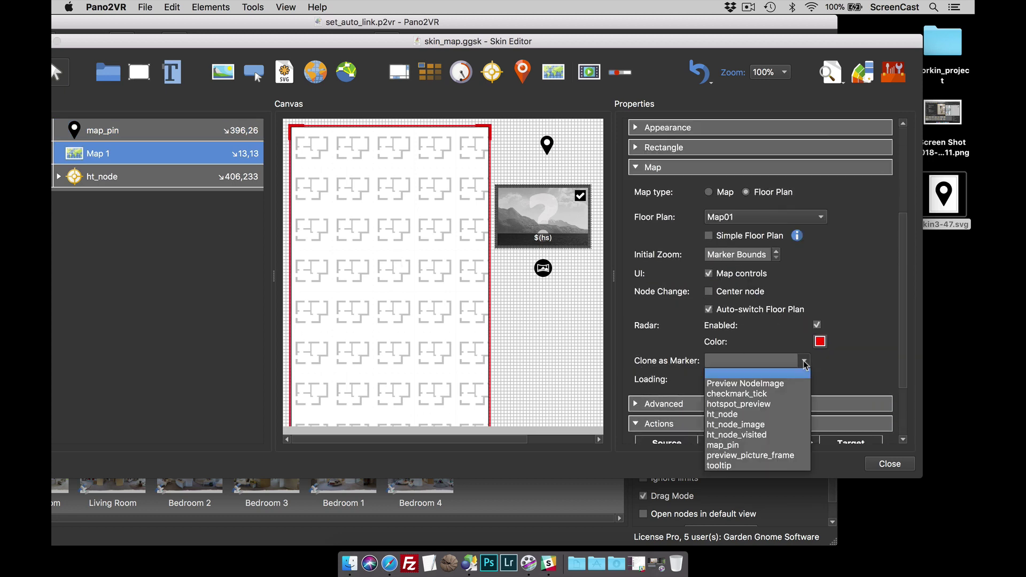
click(748, 445)
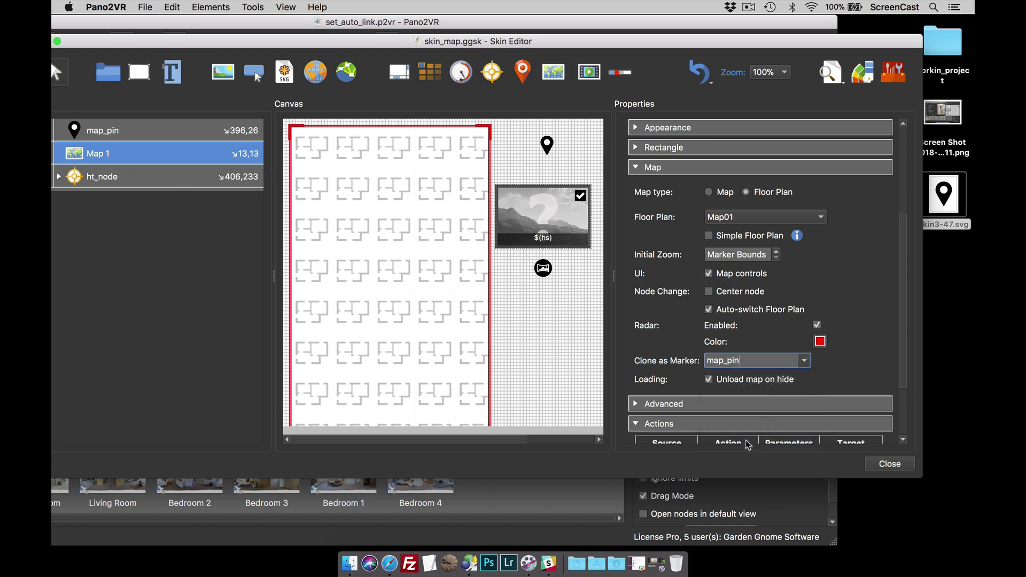
click(889, 464)
click(549, 268)
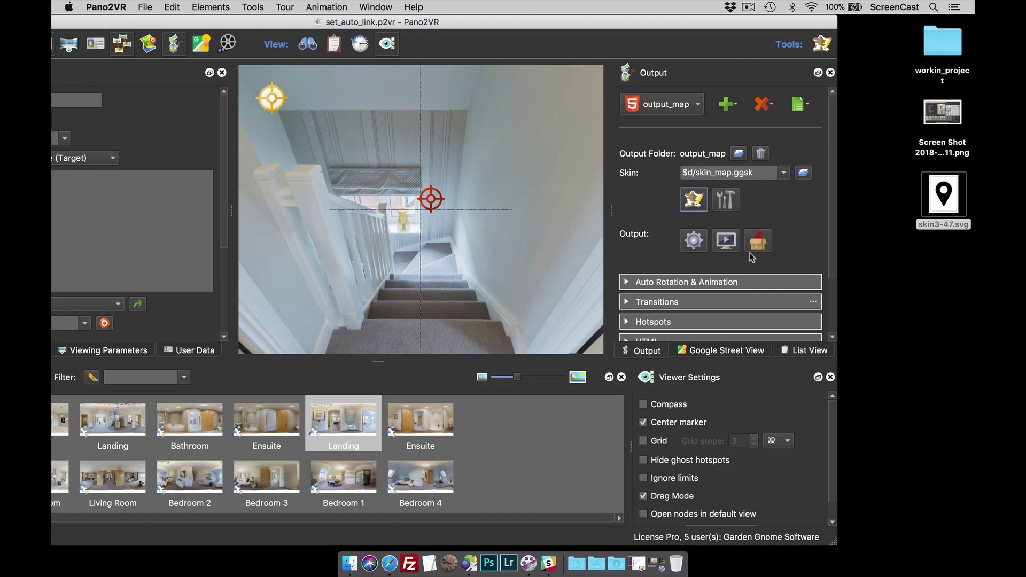
Step: Regenerate the output, zoom into the floor plan to check how the custom pins are placed, and close the preview
click(693, 241)
click(479, 292)
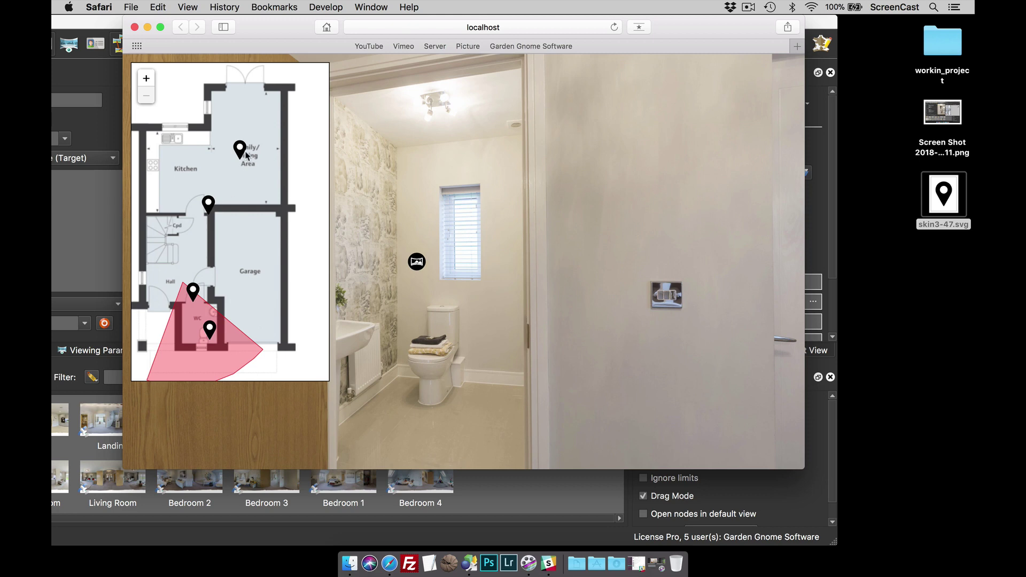
scroll(242, 151, up, 2)
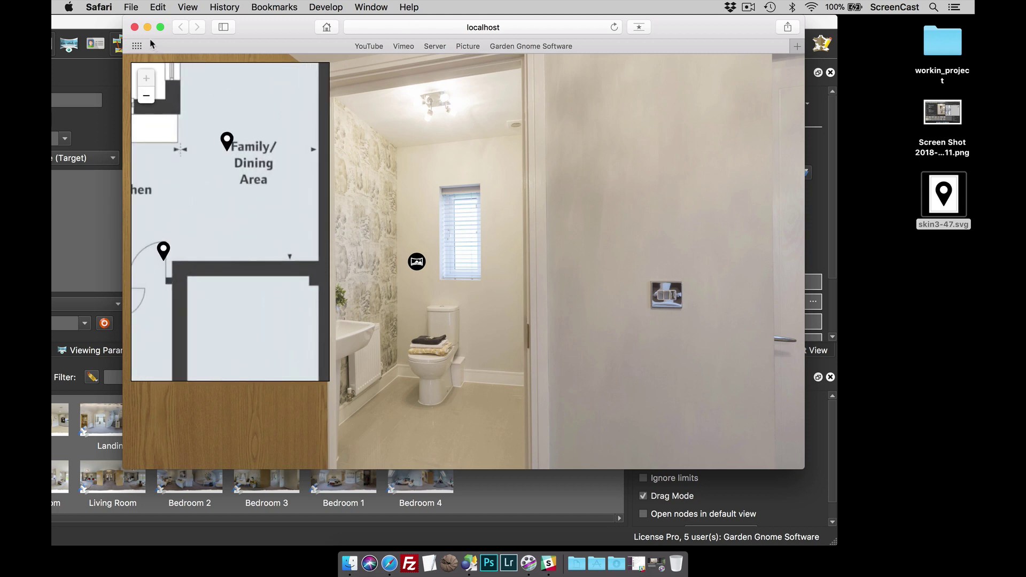
click(135, 27)
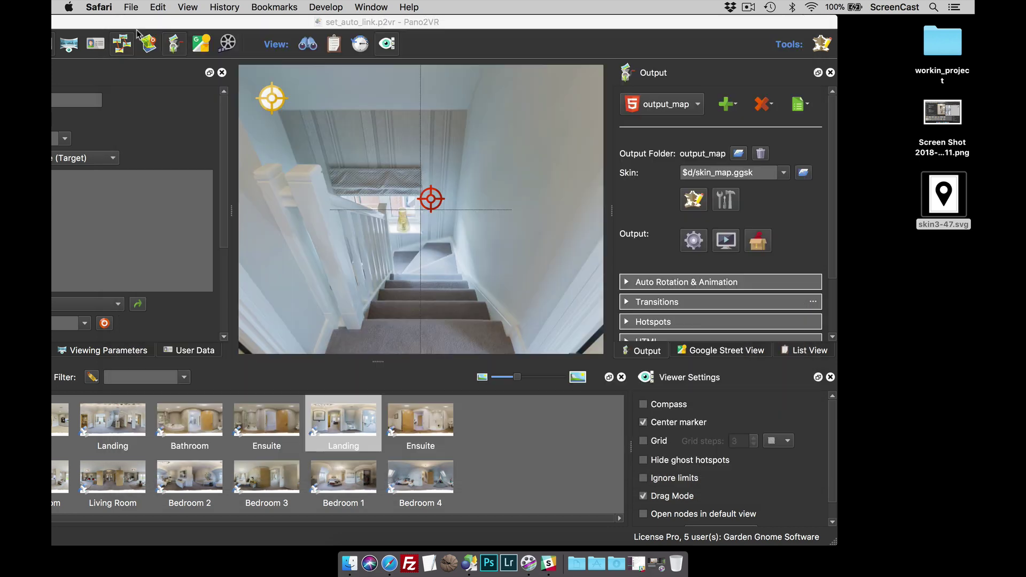
Step: Give map_pin a Mouse Click action that opens the next panorama using the Hotspot URL and Default View, and save the skin
click(693, 200)
click(580, 154)
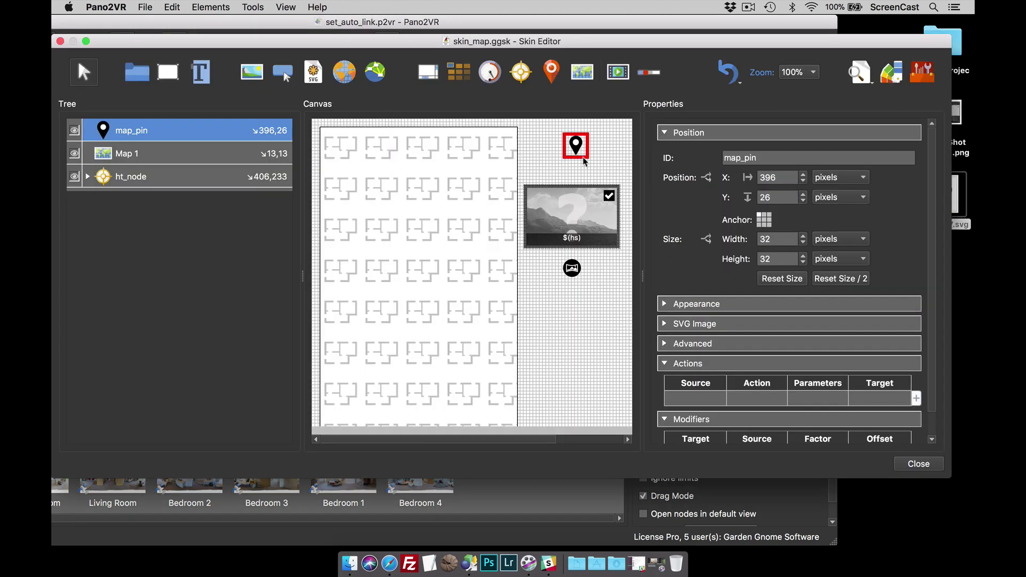
scroll(786, 258, down, 2)
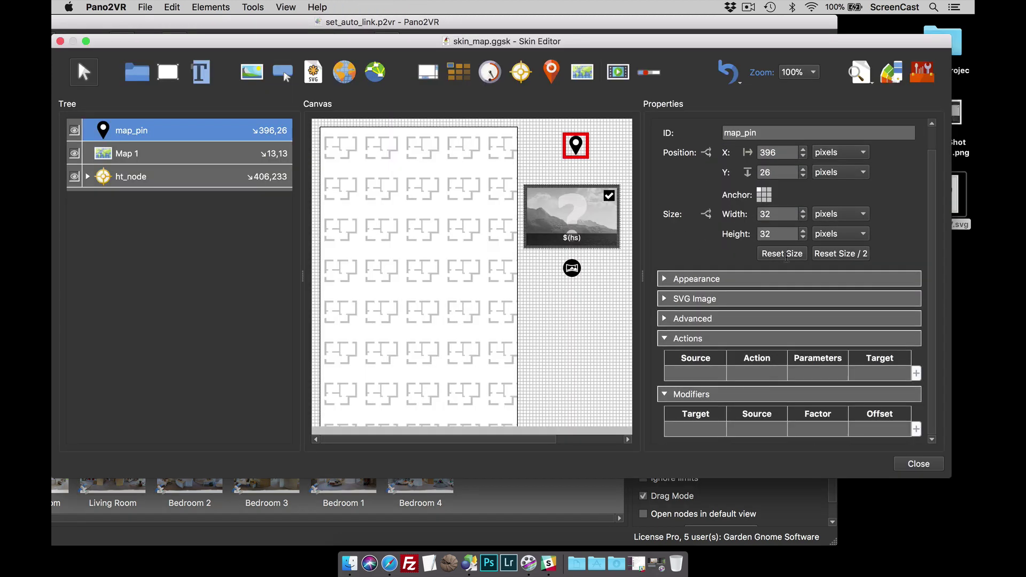
double_click(681, 374)
click(488, 239)
click(503, 252)
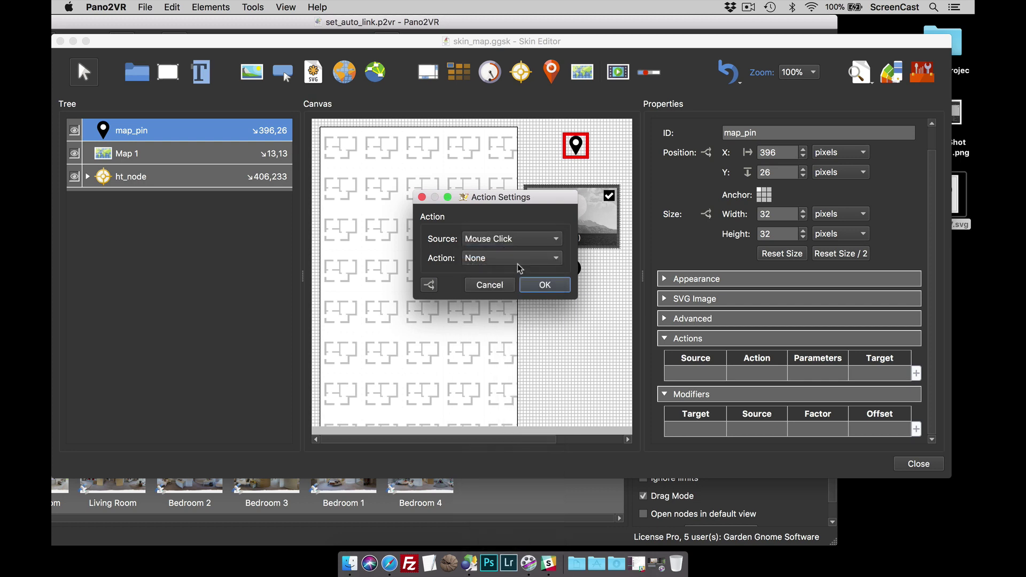
click(517, 262)
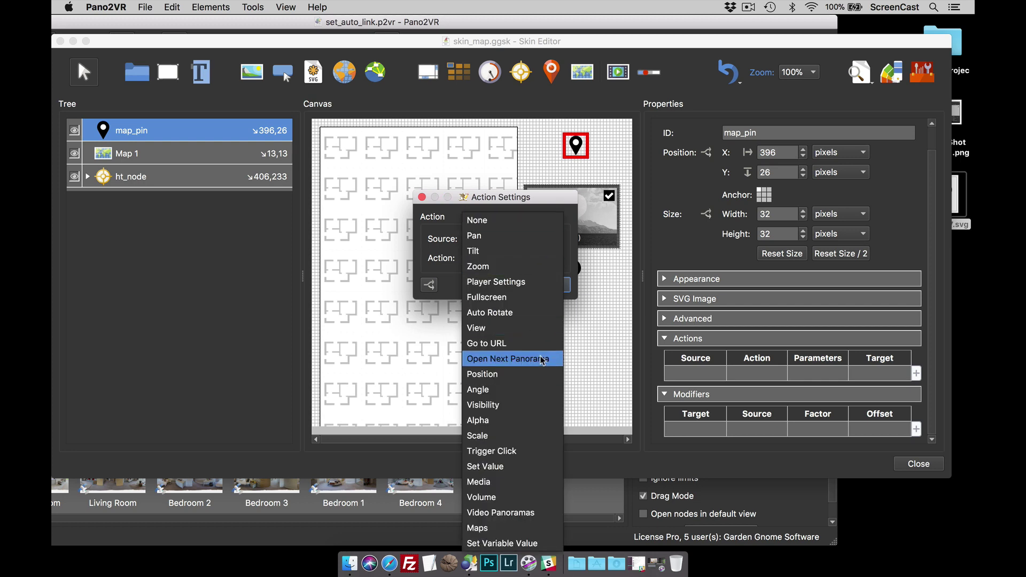
click(531, 358)
click(556, 278)
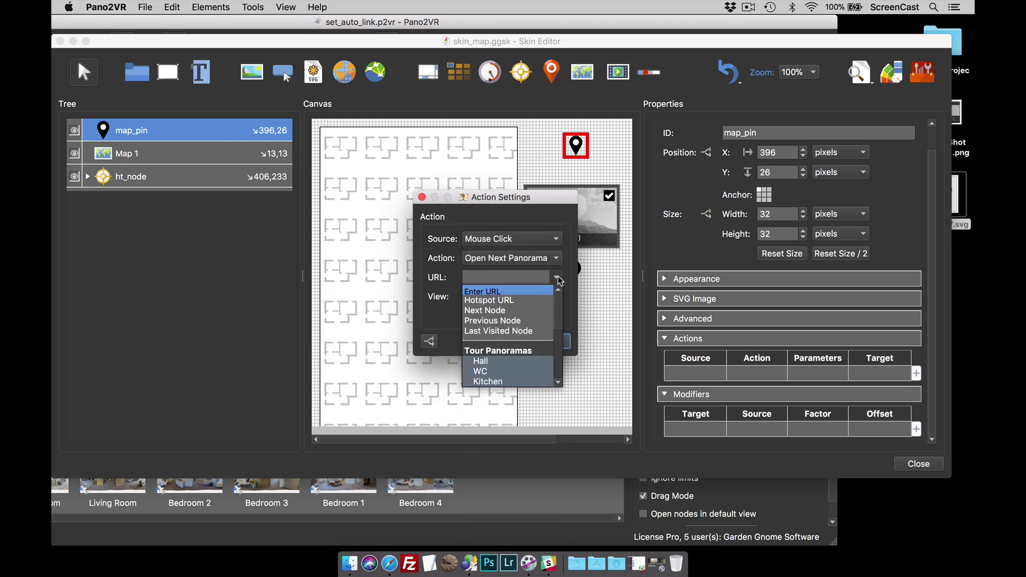
click(537, 300)
click(537, 296)
click(542, 309)
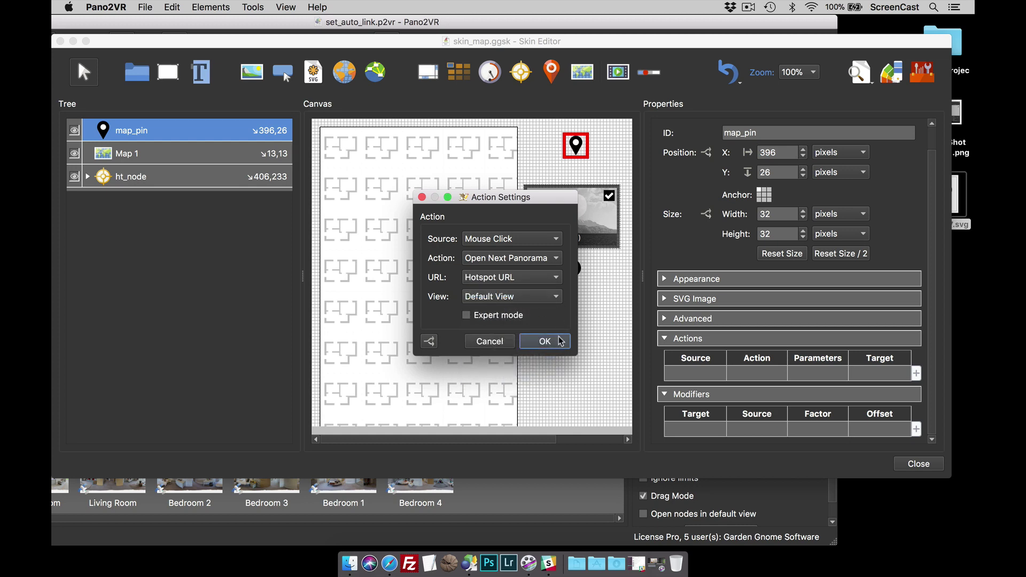
click(545, 341)
click(918, 465)
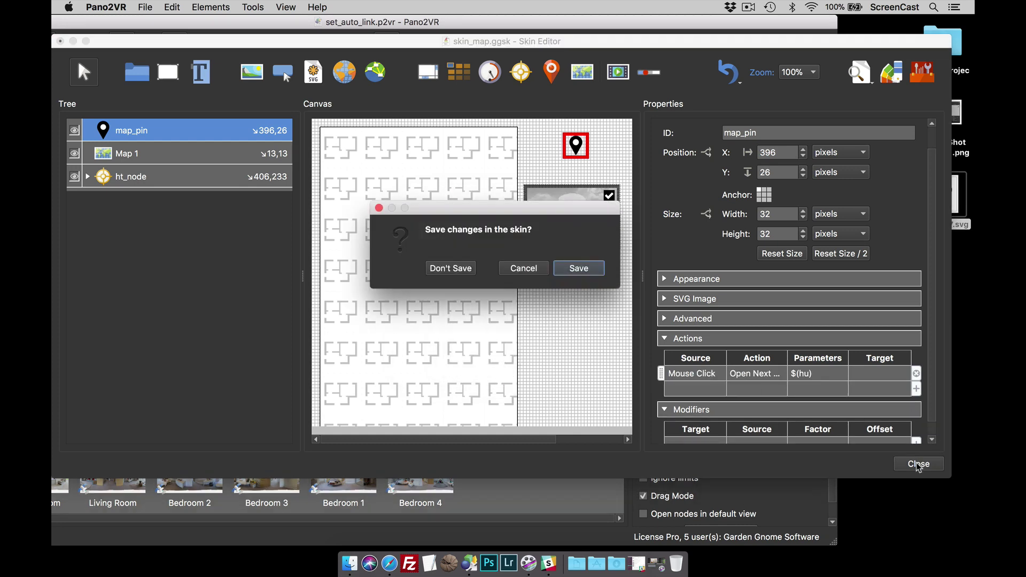
key(Return)
Step: Regenerate the output, test opening a room from its floor plan pin, and close the preview
click(694, 241)
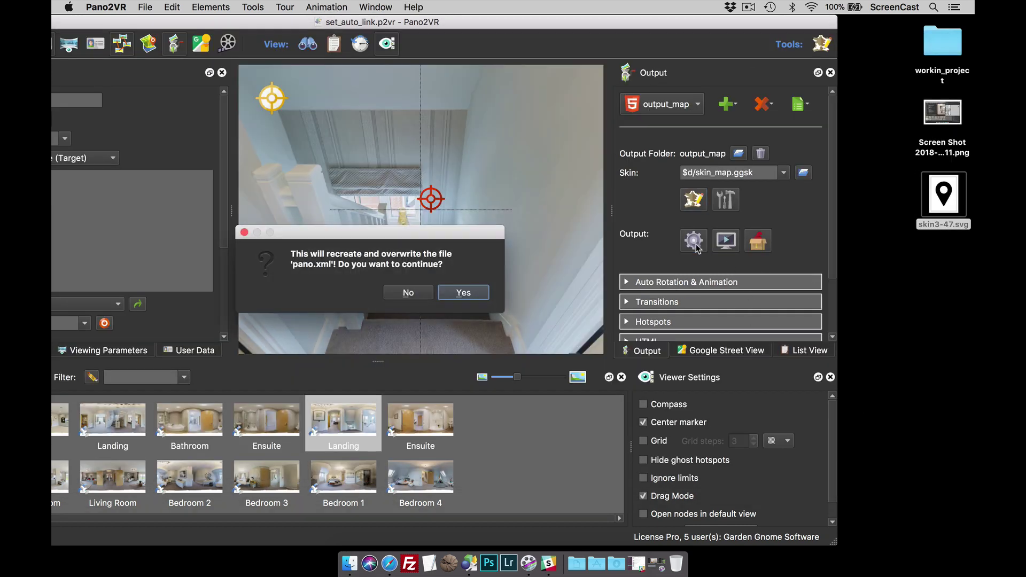
key(Return)
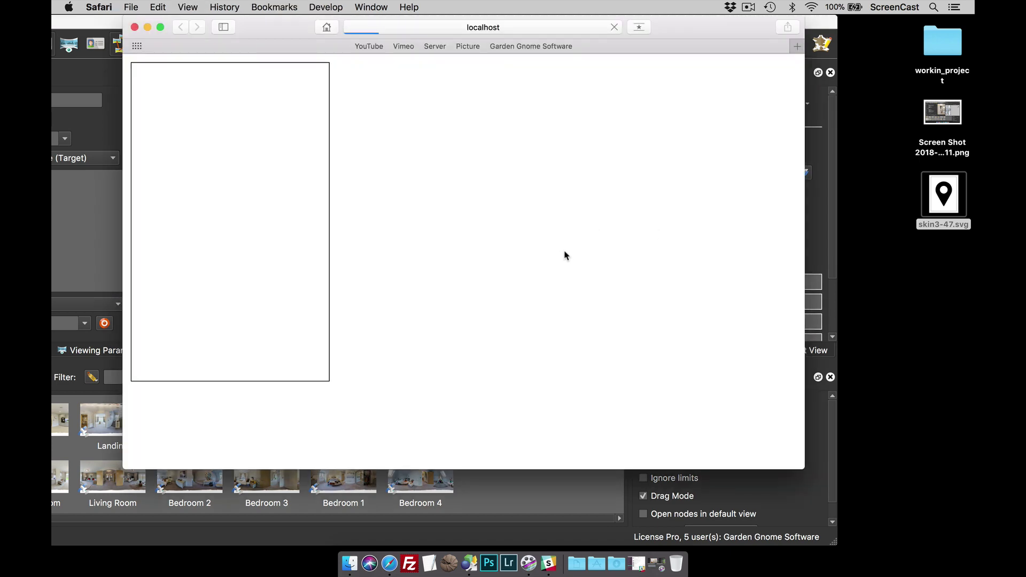
click(215, 206)
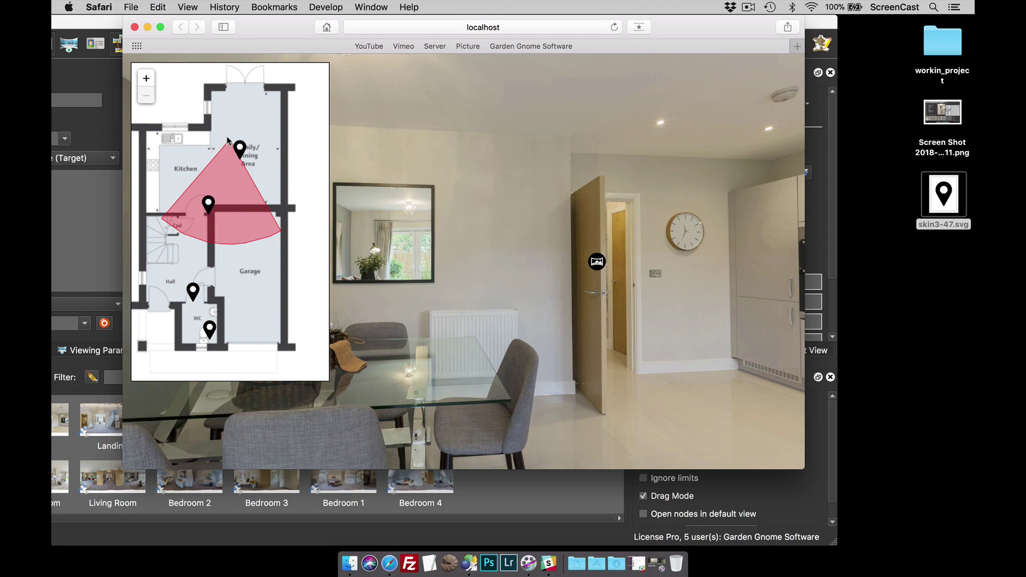
click(134, 27)
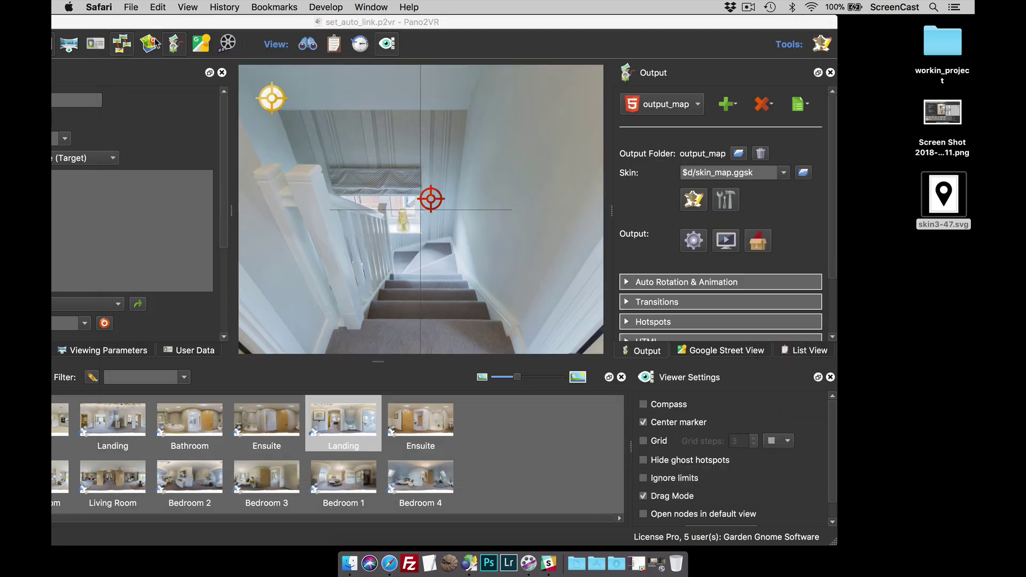
Step: Set the anchor of map_pin to bottom centre in the skin and save the changes
click(694, 200)
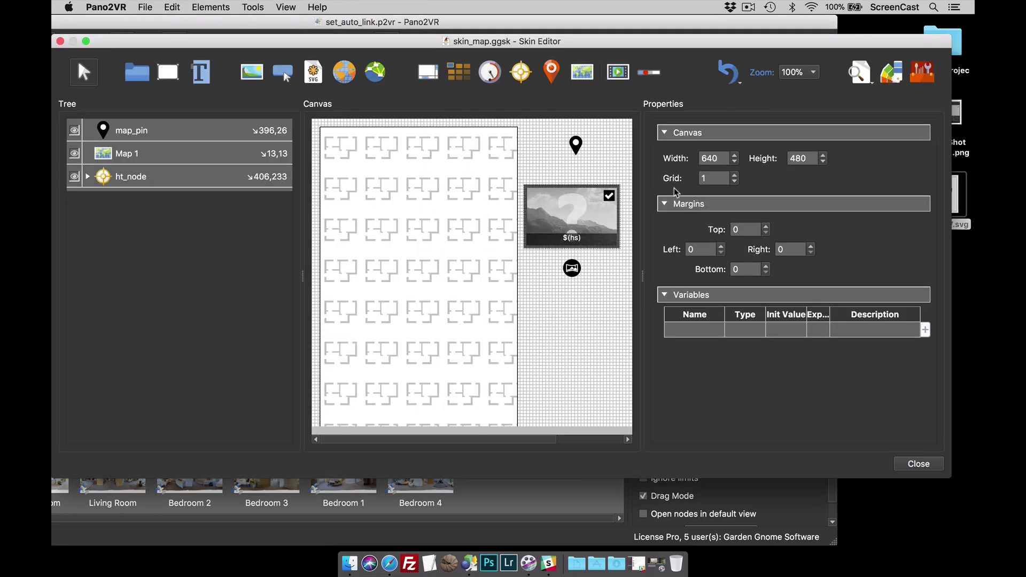
click(575, 148)
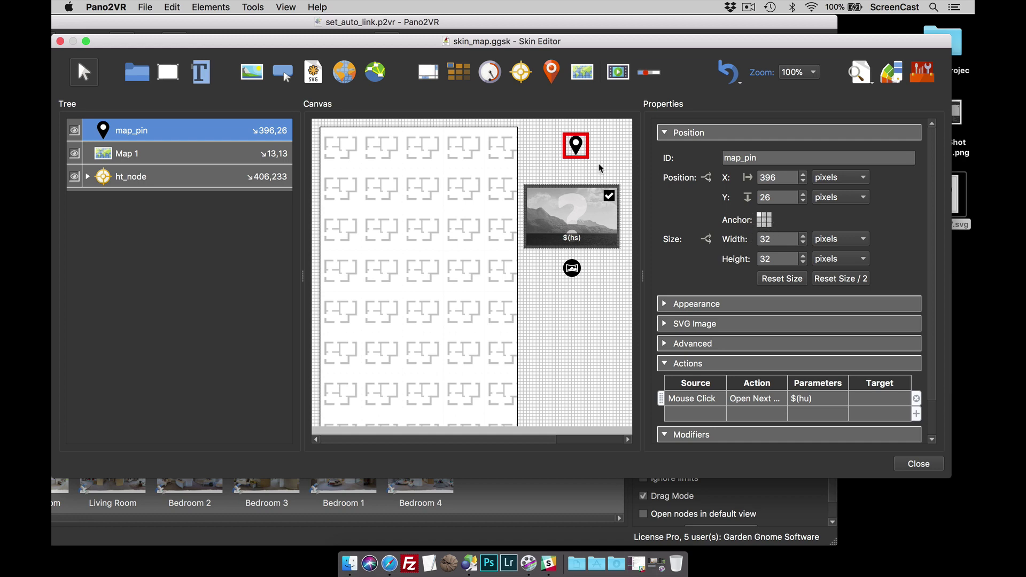
click(764, 224)
click(924, 468)
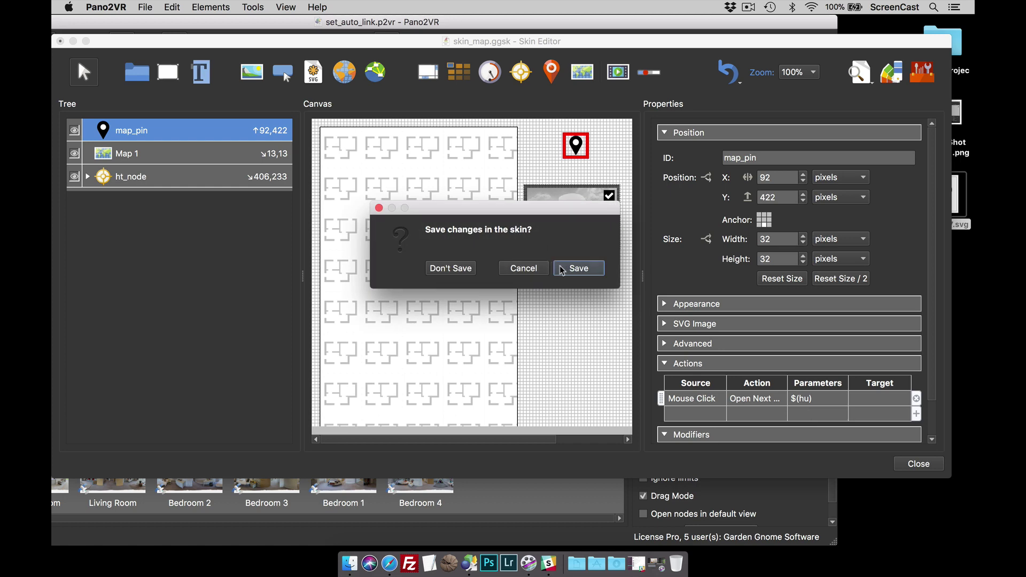
click(562, 267)
Step: Regenerate the output and test the floor plan pins by visiting other ground-floor rooms and returning to the Hall
click(695, 242)
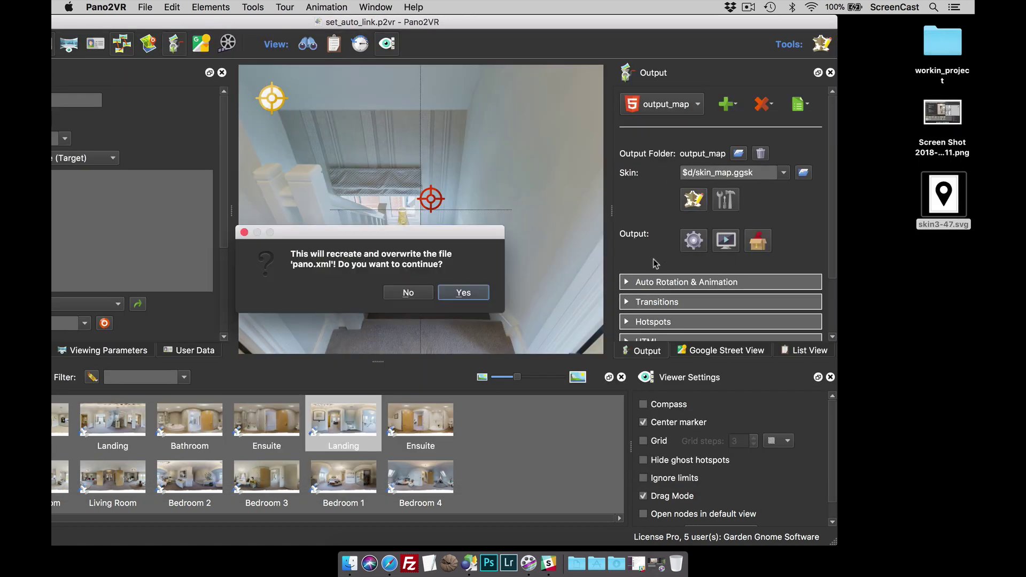
key(Return)
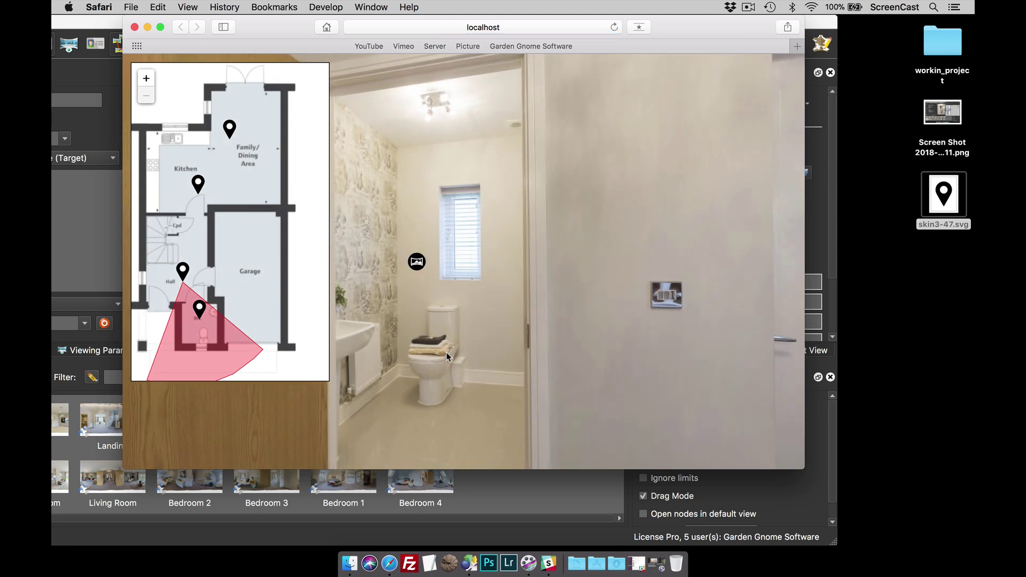
drag(447, 351, 528, 351)
click(198, 187)
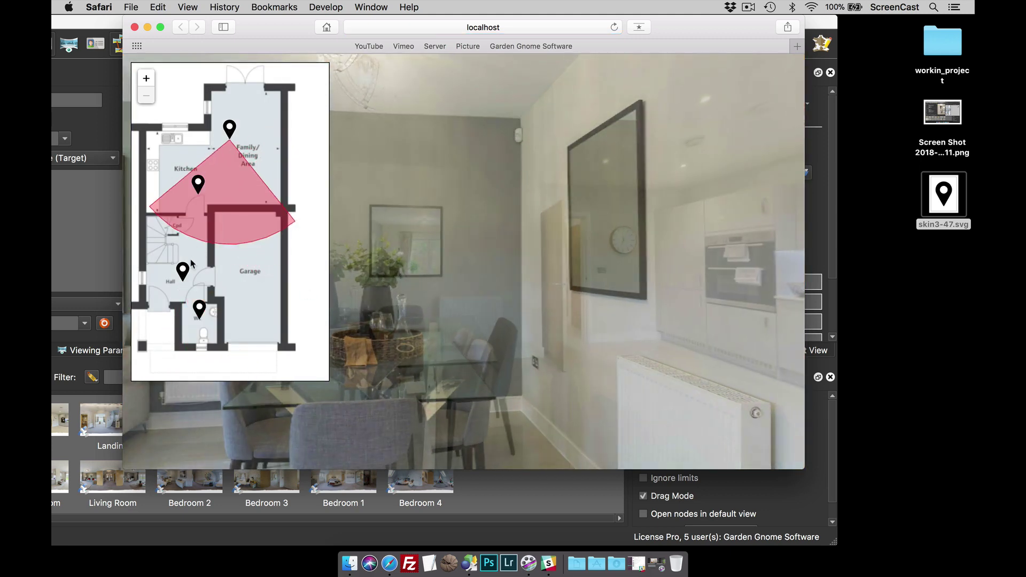
click(184, 270)
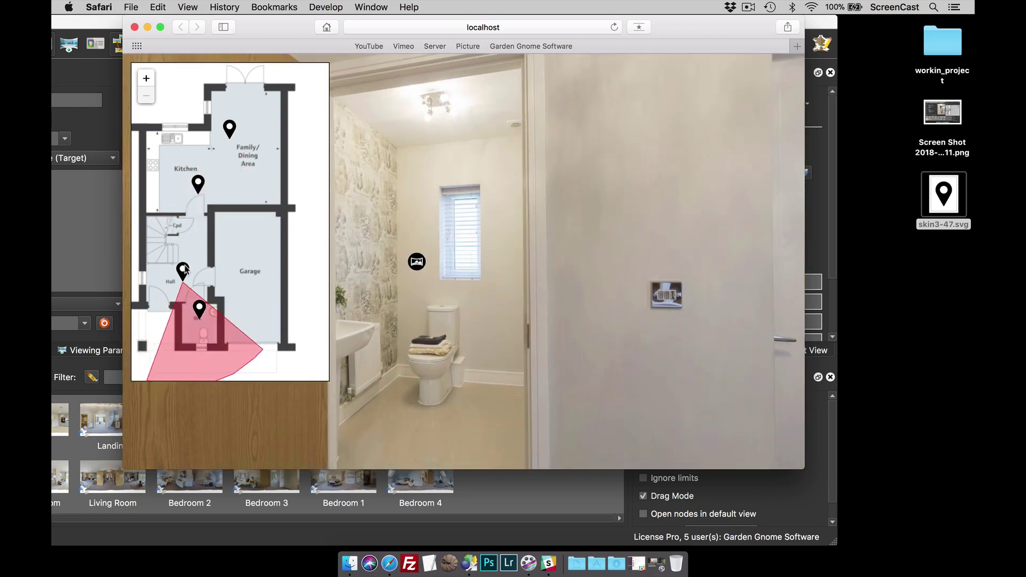